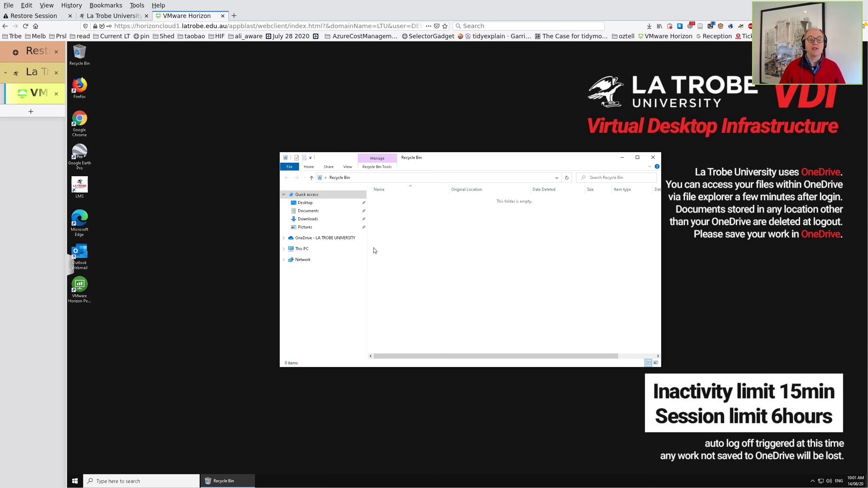
Browse the OneDrive files, checking the Database_Tutorial_1(2) archive, and open Workbook_1_Database - 29 July from the tutorial1 new folder.
{"action": "left_click", "coordinate": [339, 239]}
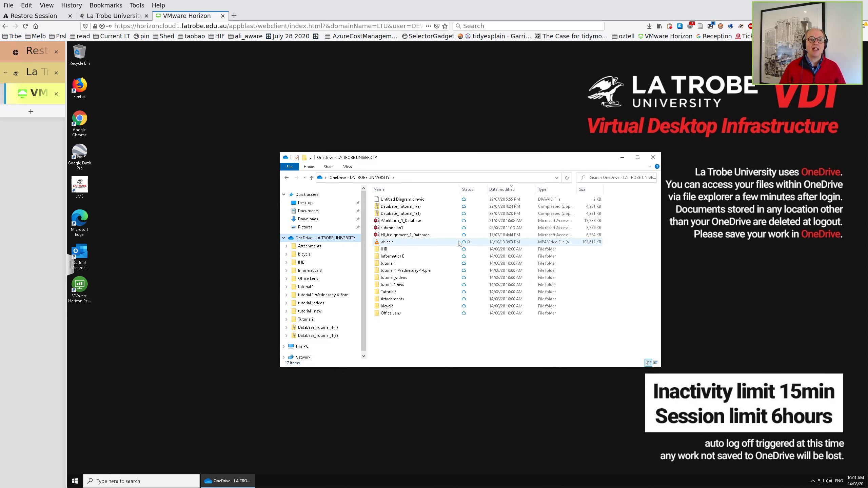
{"action": "mouse_move", "coordinate": [454, 244]}
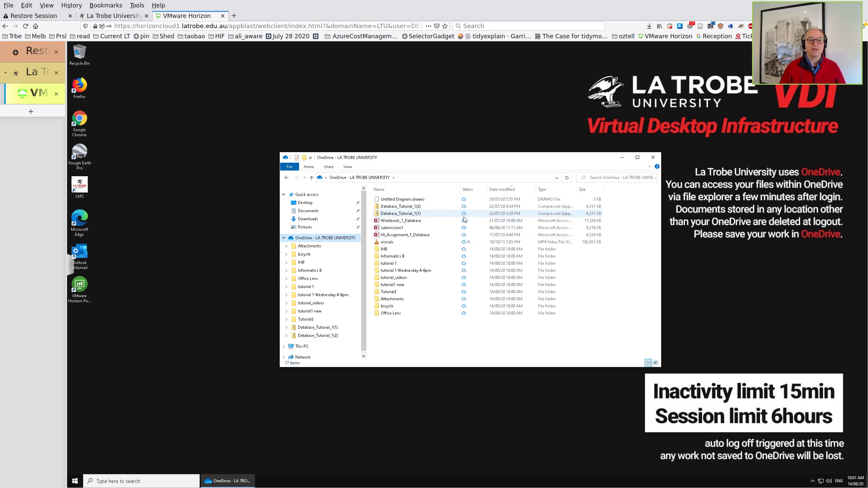
{"action": "double_click", "coordinate": [414, 208]}
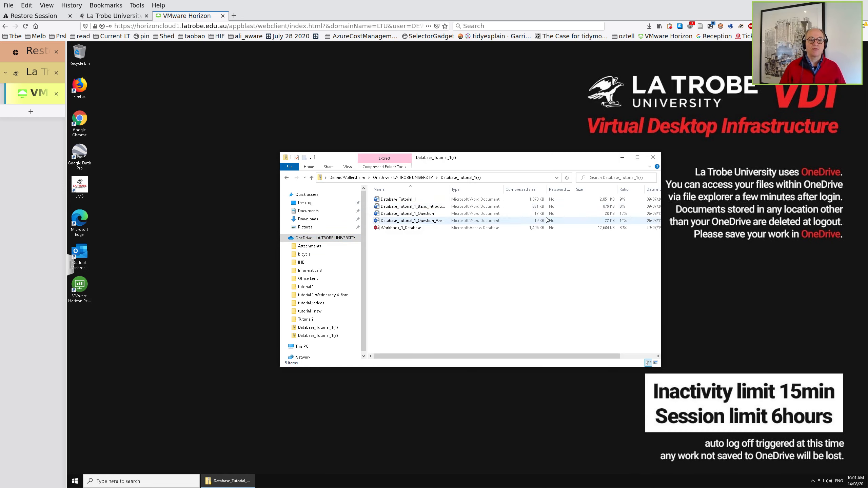
{"action": "left_click", "coordinate": [407, 177]}
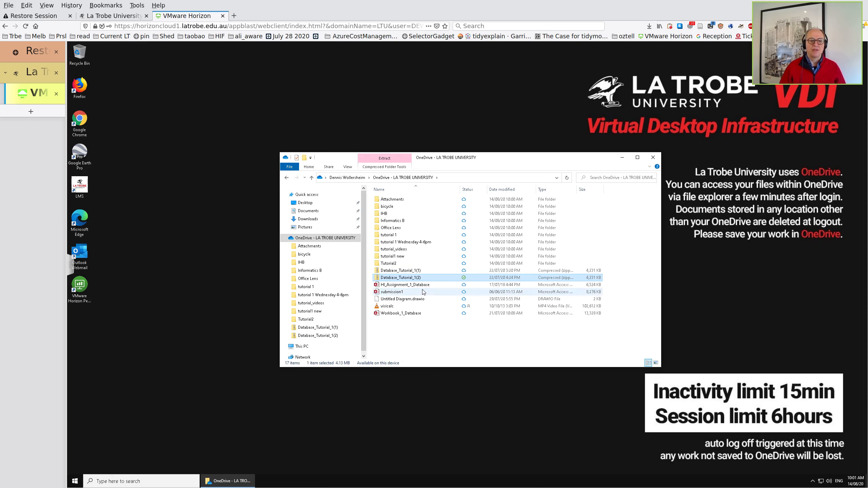
{"action": "double_click", "coordinate": [392, 256]}
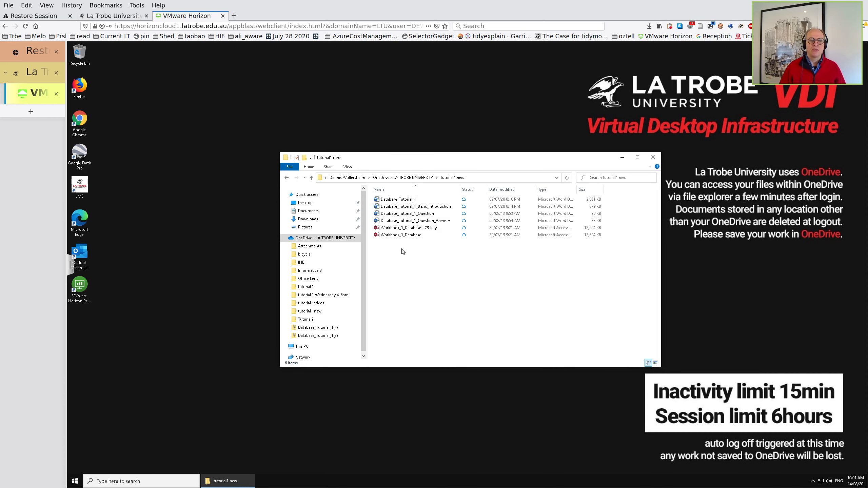
{"action": "double_click", "coordinate": [415, 229]}
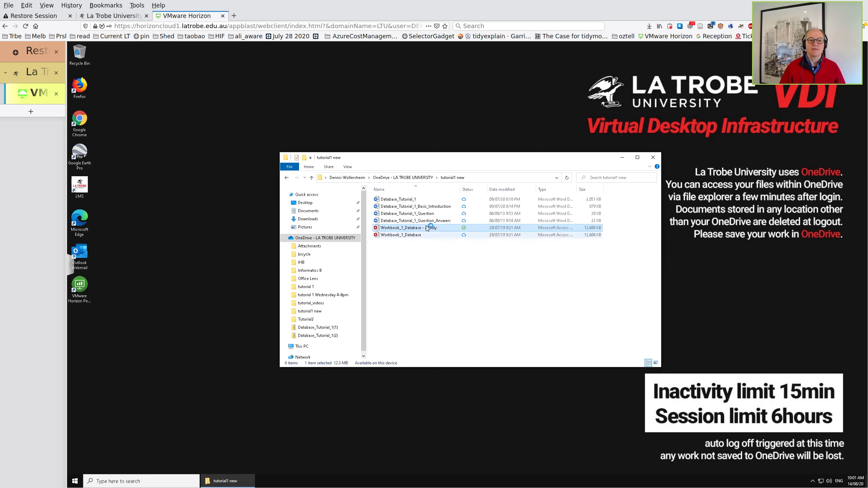
Look through the other OneDrive tutorial folders, ending in tutorial 1, and close the 29 July database.
{"action": "left_click", "coordinate": [419, 178]}
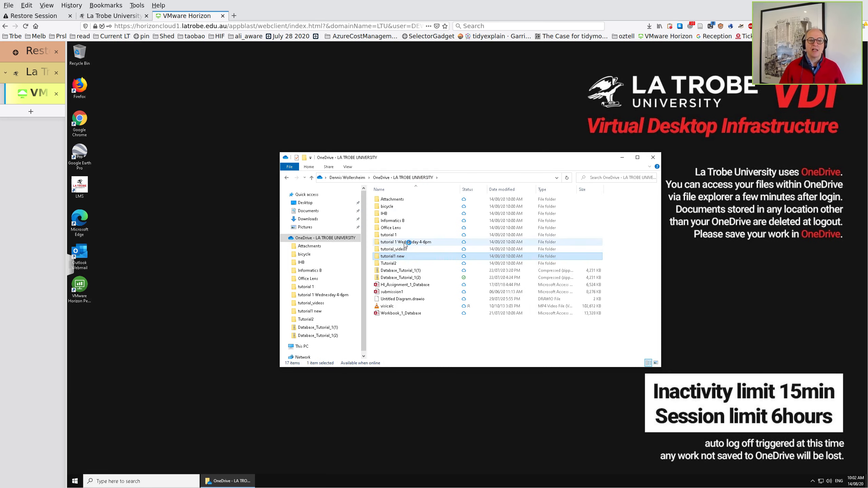
{"action": "double_click", "coordinate": [402, 248]}
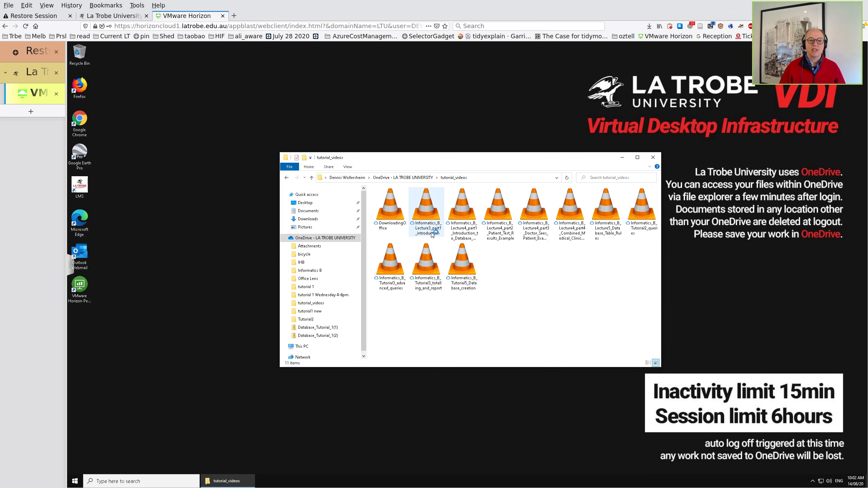
{"action": "left_click", "coordinate": [413, 178]}
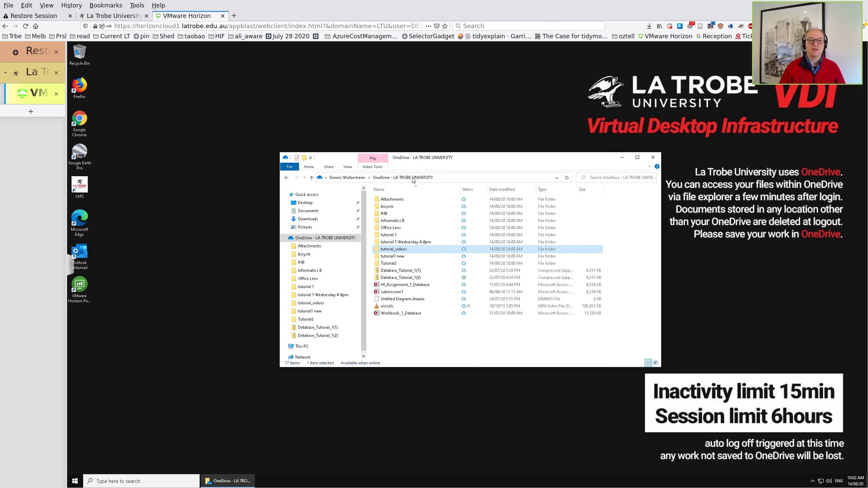
{"action": "double_click", "coordinate": [398, 241]}
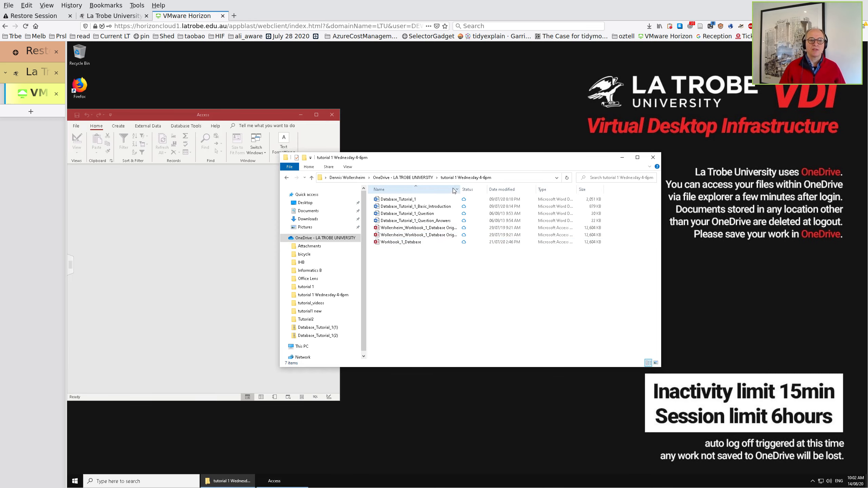
{"action": "left_click_drag", "start_coordinate": [434, 161], "coordinate": [493, 160]}
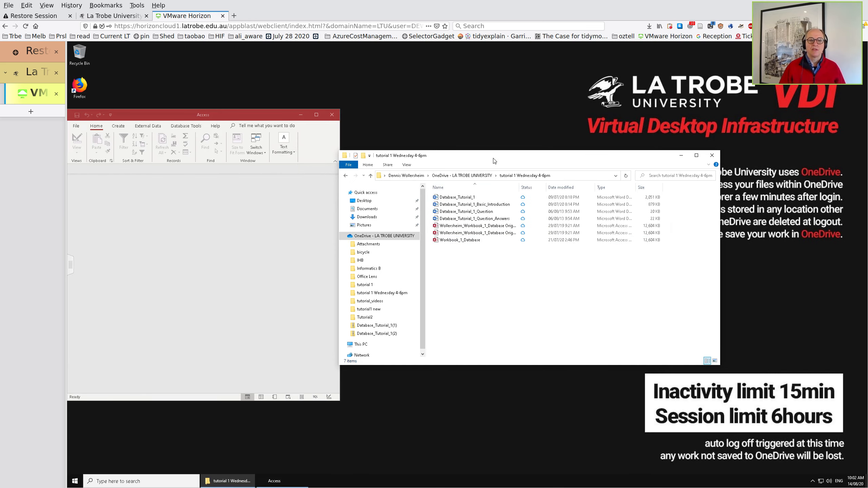
{"action": "left_click", "coordinate": [461, 175]}
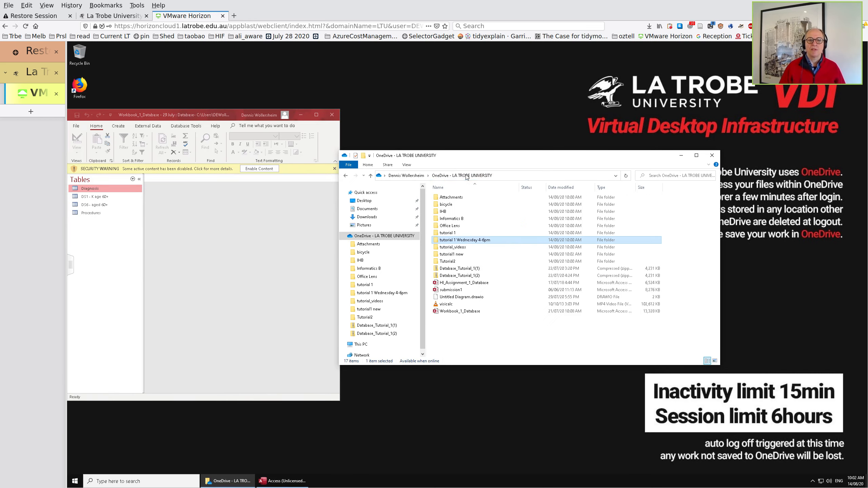
{"action": "double_click", "coordinate": [447, 233]}
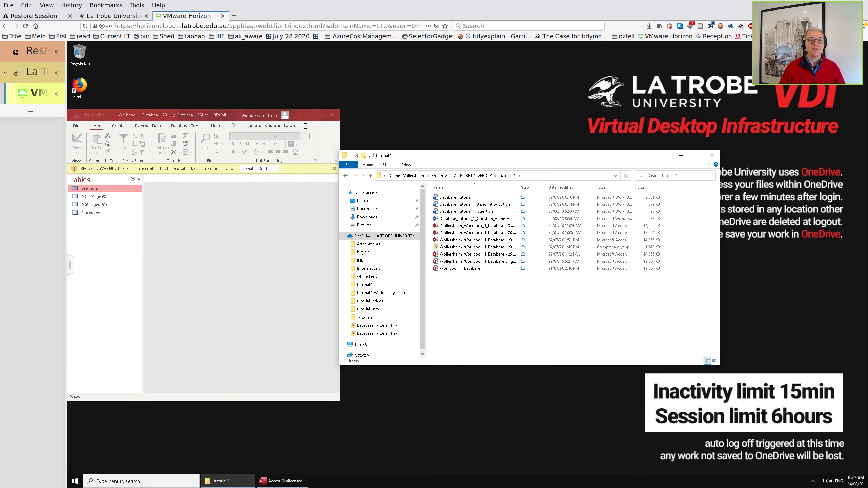
{"action": "left_click", "coordinate": [332, 115]}
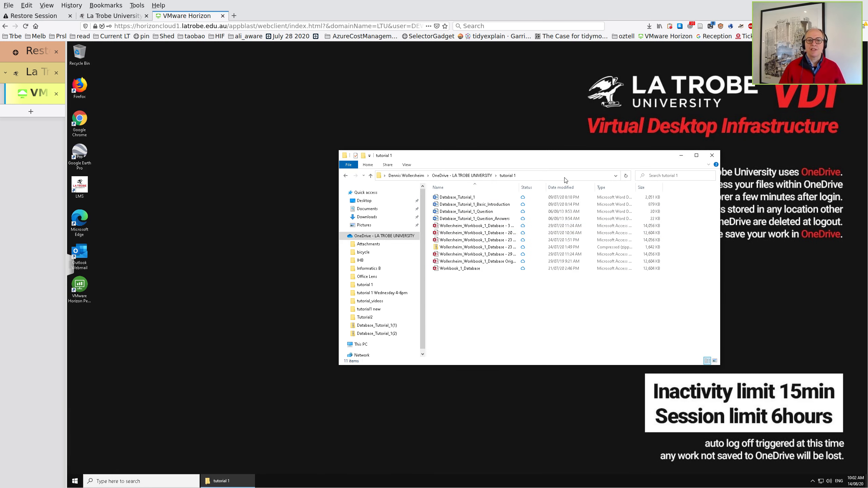
Widen the Name column to show the full file names and select the workbook database dated 3 Augus.
{"action": "mouse_move", "coordinate": [557, 186]}
{"action": "left_mouse_down"}
{"action": "mouse_move", "coordinate": [575, 187]}
{"action": "mouse_move", "coordinate": [556, 186]}
{"action": "left_mouse_up"}
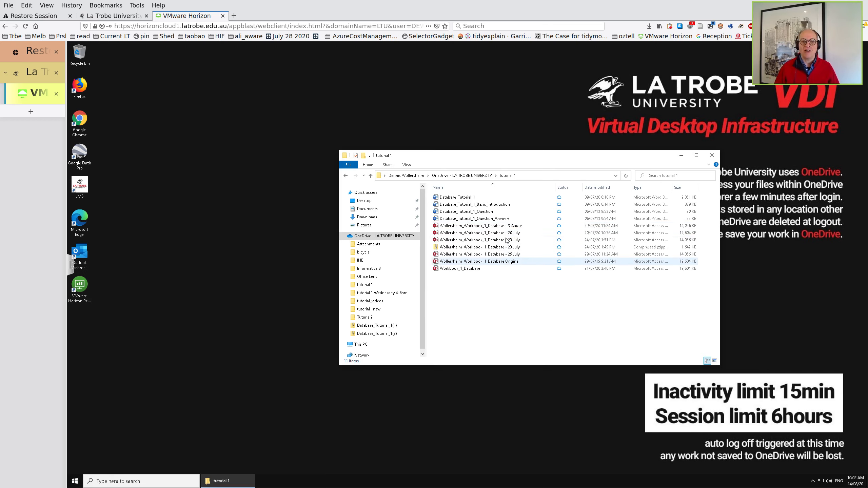
{"action": "left_click", "coordinate": [509, 226]}
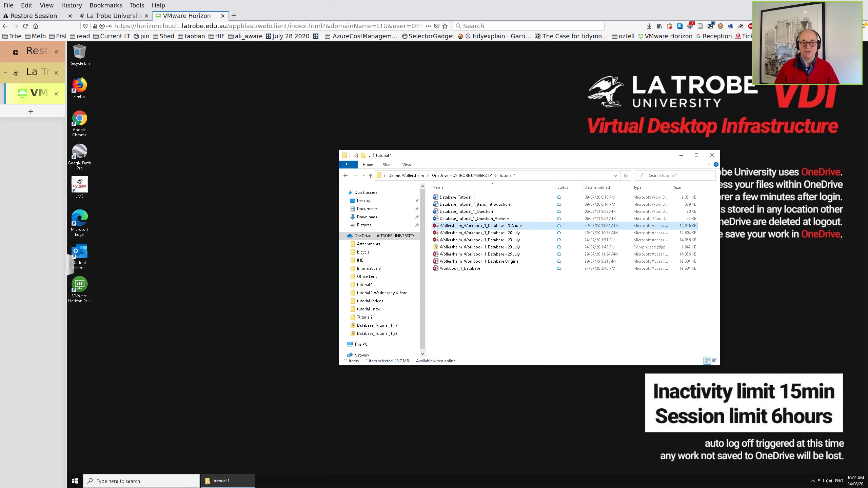
{"action": "left_click", "coordinate": [495, 227]}
{"action": "type", "text": "cv"}
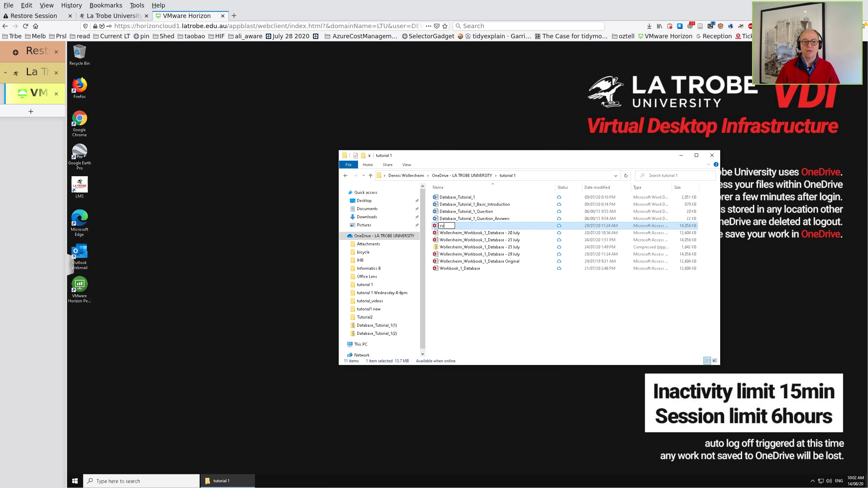
{"action": "key", "text": "Escape"}
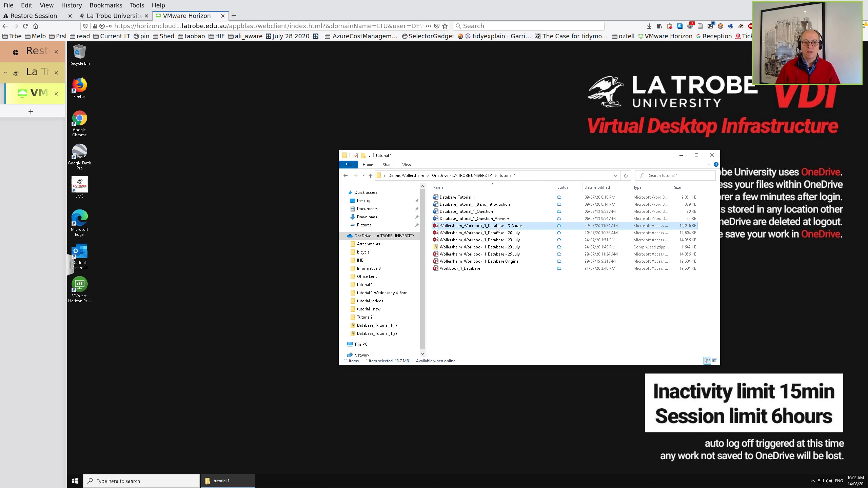
Duplicate the workbook database dated 3 Augus in the same folder and change the date in the copy's name to 14 August.
{"action": "key", "text": "ctrl+c"}
{"action": "key", "text": "ctrl+v"}
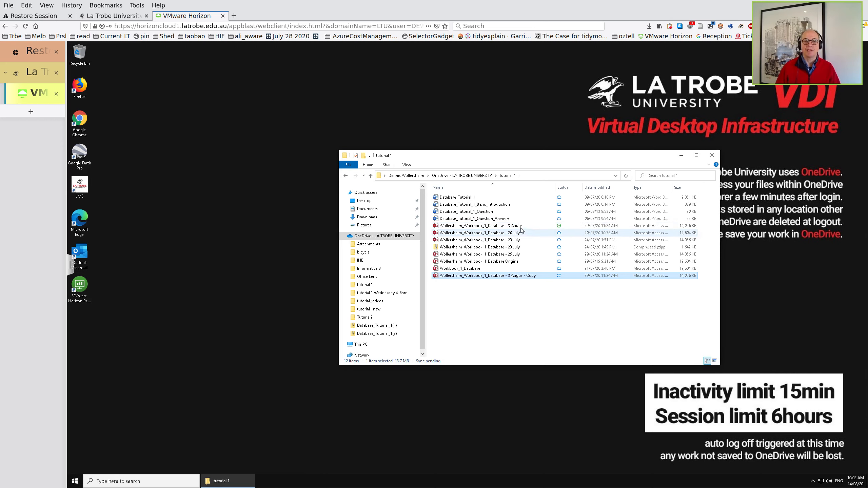
{"action": "right_click", "coordinate": [520, 226]}
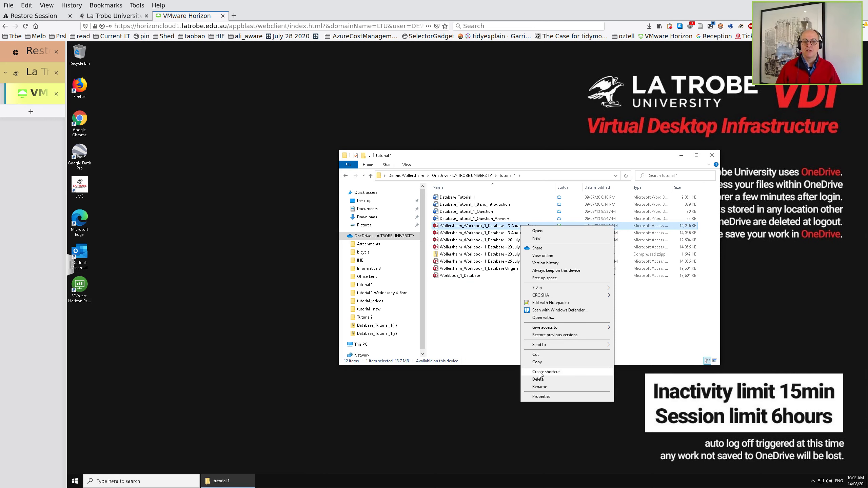
{"action": "left_click", "coordinate": [539, 387]}
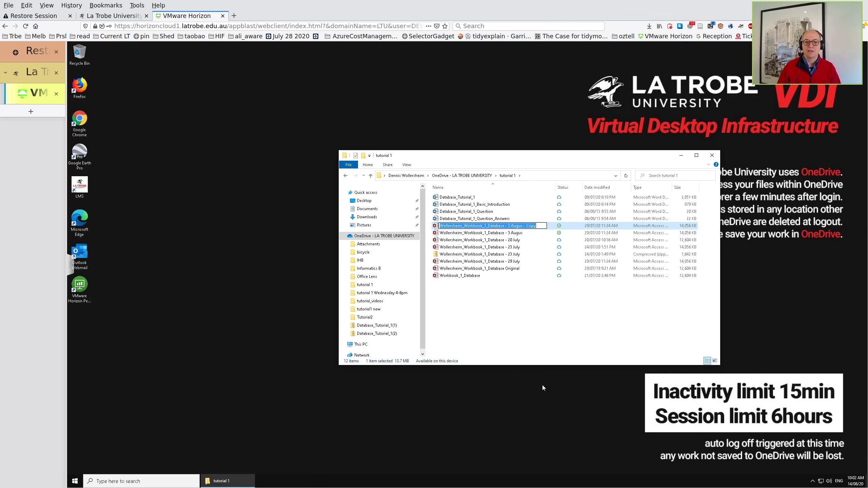
{"action": "key", "text": "End"}
{"action": "key", "text": "BackSpace"}
{"action": "key", "text": "BackSpace"}
{"action": "key", "text": "BackSpace"}
{"action": "key", "text": "BackSpace"}
{"action": "key", "text": "BackSpace"}
{"action": "key", "text": "BackSpace"}
{"action": "key", "text": "BackSpace"}
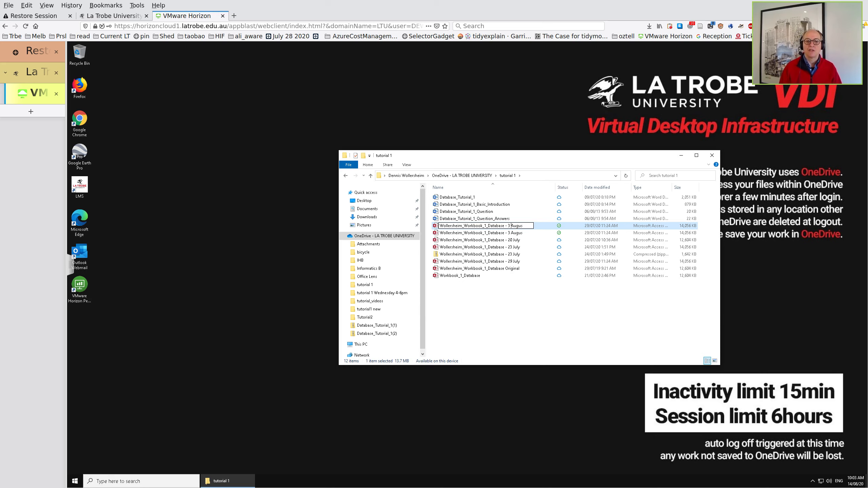
{"action": "left_click", "coordinate": [509, 226]}
{"action": "key", "text": "BackSpace"}
{"action": "type", "text": "14"}
{"action": "type", "text": "t"}
{"action": "key", "text": "Return"}
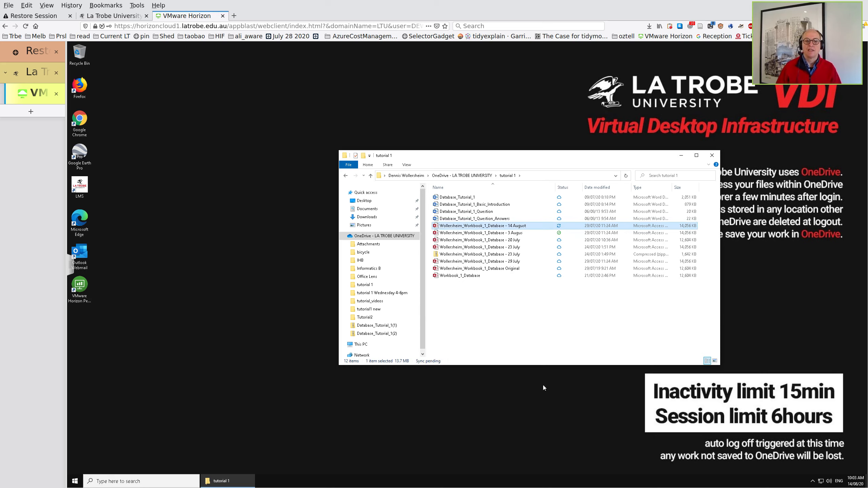
Open the 14 August workbook database in Access, maximize its window and enable the blocked active content.
{"action": "double_click", "coordinate": [631, 226]}
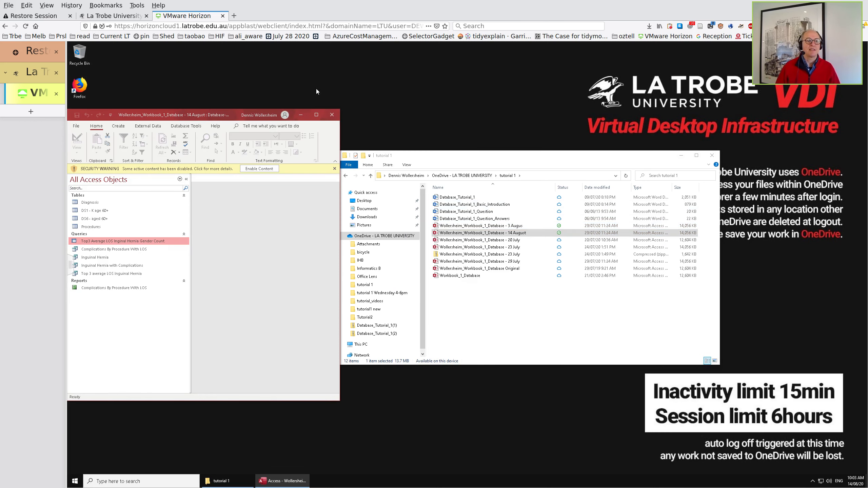
{"action": "left_click", "coordinate": [316, 116]}
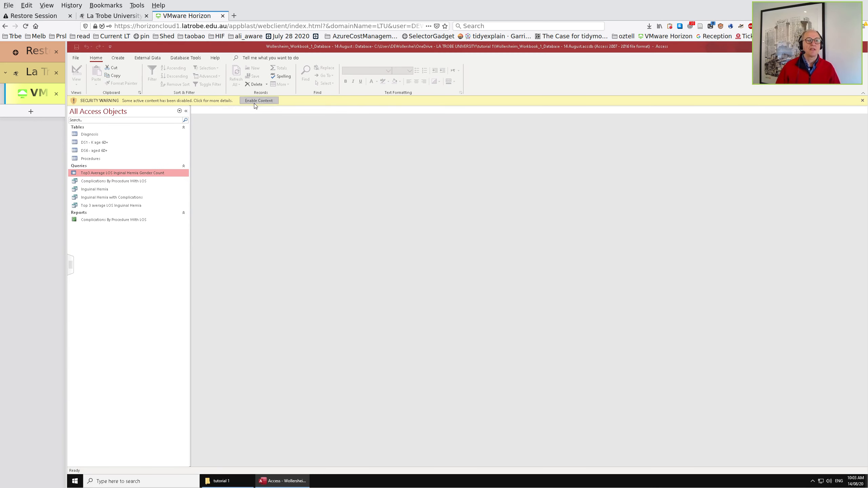
{"action": "left_click", "coordinate": [259, 104]}
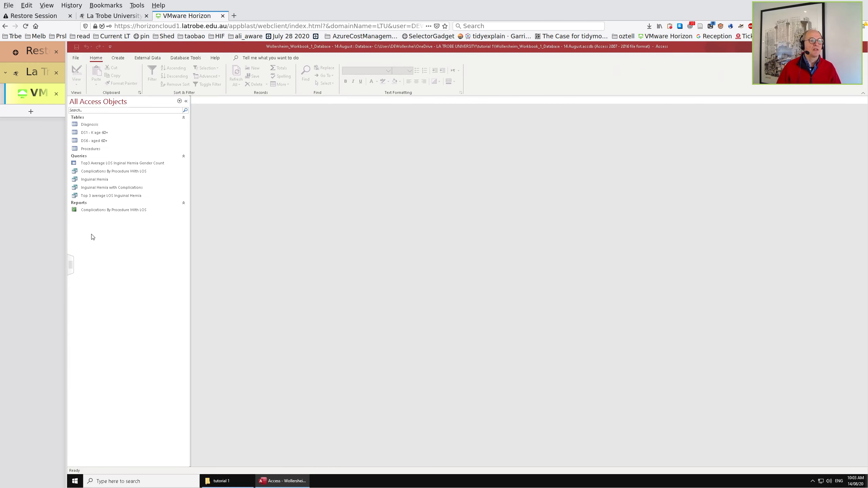
Review the Complications By Procedure With LOS report and the Top 3 average LOS Inguinal Hernia query, widening its CountOfTdiag1 column.
{"action": "double_click", "coordinate": [141, 210]}
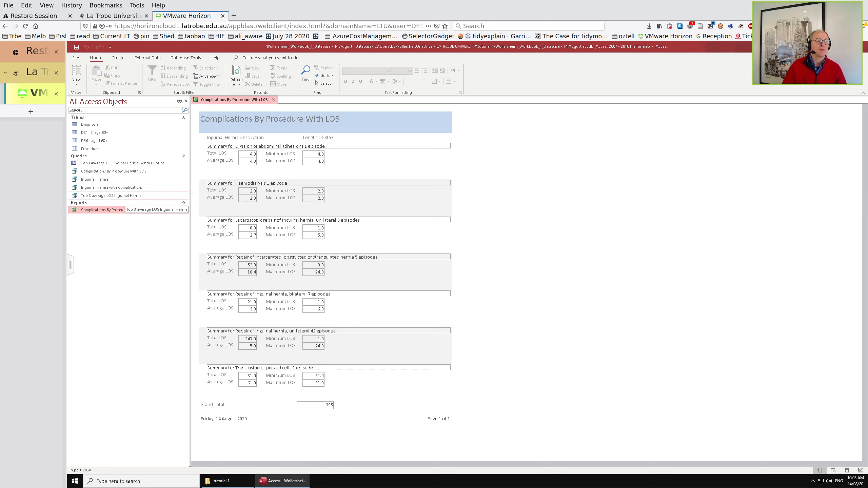
{"action": "double_click", "coordinate": [116, 196]}
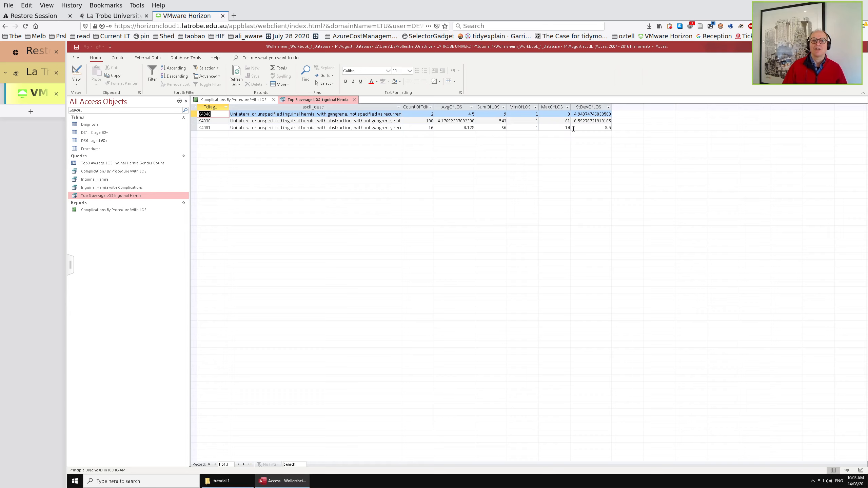
{"action": "left_click", "coordinate": [431, 107]}
{"action": "left_click", "coordinate": [453, 102]}
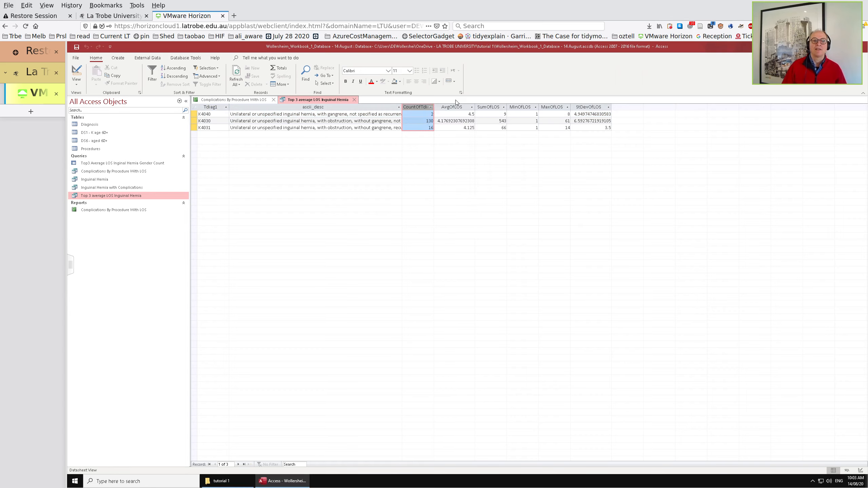
{"action": "left_click_drag", "start_coordinate": [436, 107], "coordinate": [465, 108]}
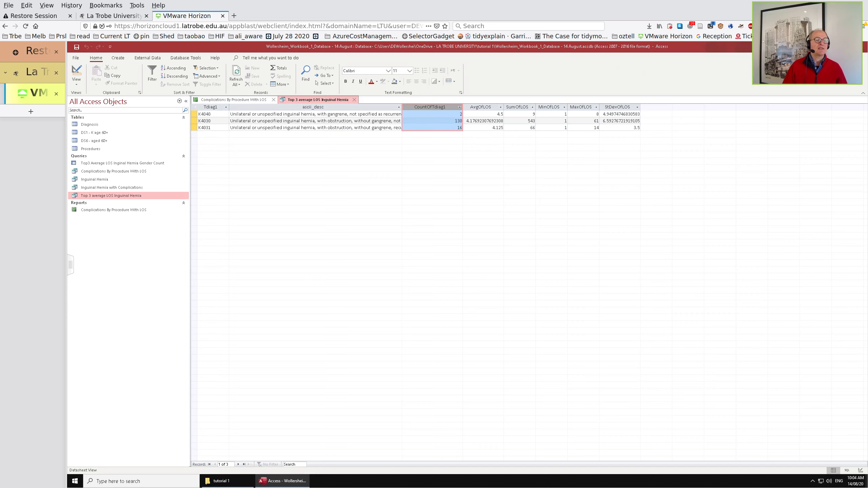
Create a new query in design view with the Diagnosis and DS1 - K age 60+ tables, joining code_id to Tdiag1.
{"action": "left_click", "coordinate": [120, 58]}
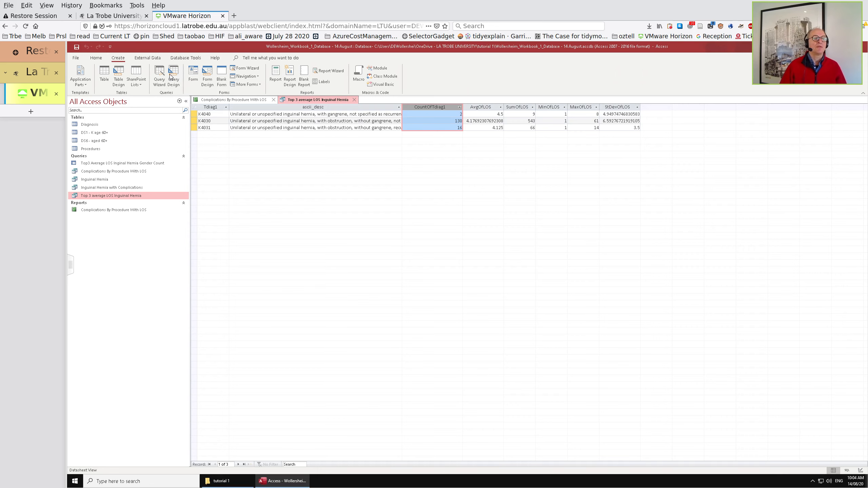
{"action": "left_click", "coordinate": [170, 76]}
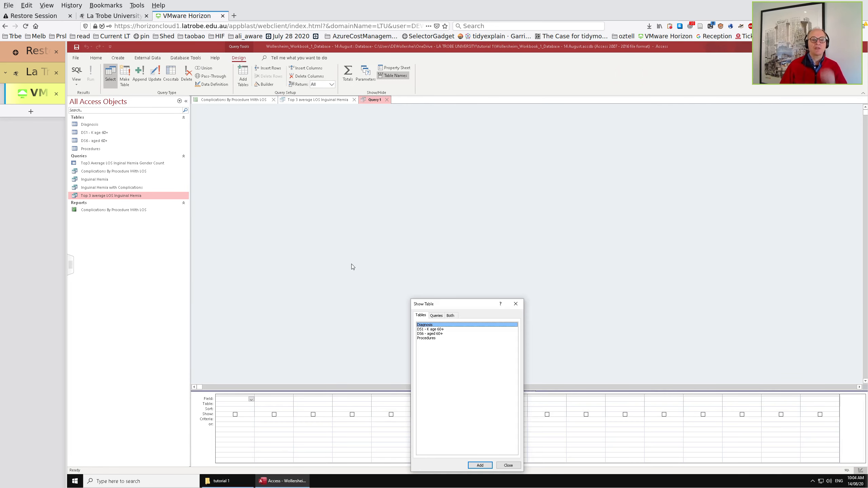
{"action": "left_click", "coordinate": [516, 304]}
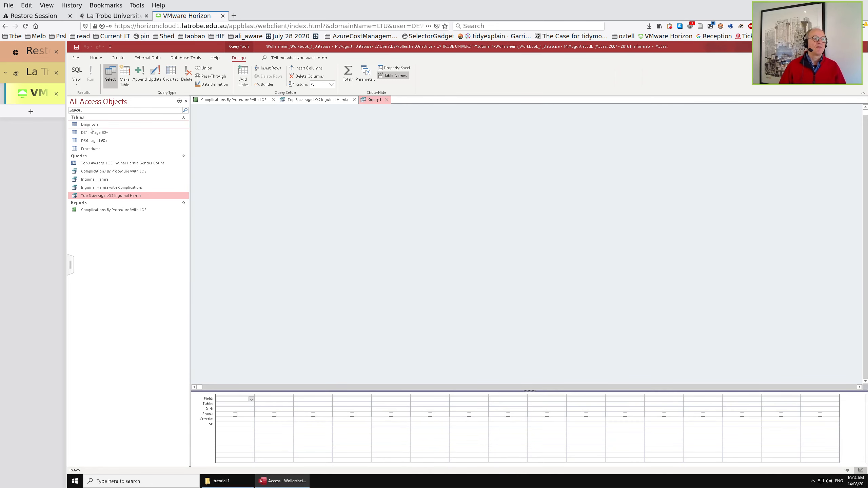
{"action": "left_click_drag", "start_coordinate": [90, 125], "coordinate": [255, 155]}
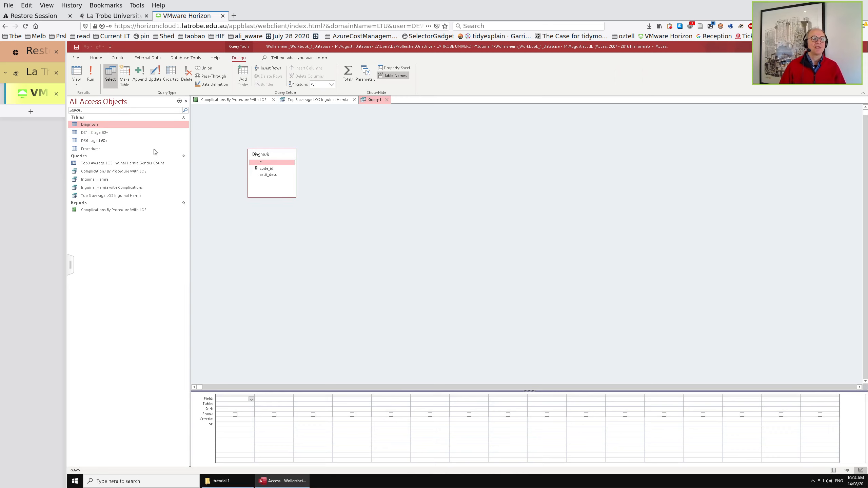
{"action": "left_click_drag", "start_coordinate": [101, 133], "coordinate": [364, 162]}
{"action": "left_click_drag", "start_coordinate": [277, 169], "coordinate": [380, 191]}
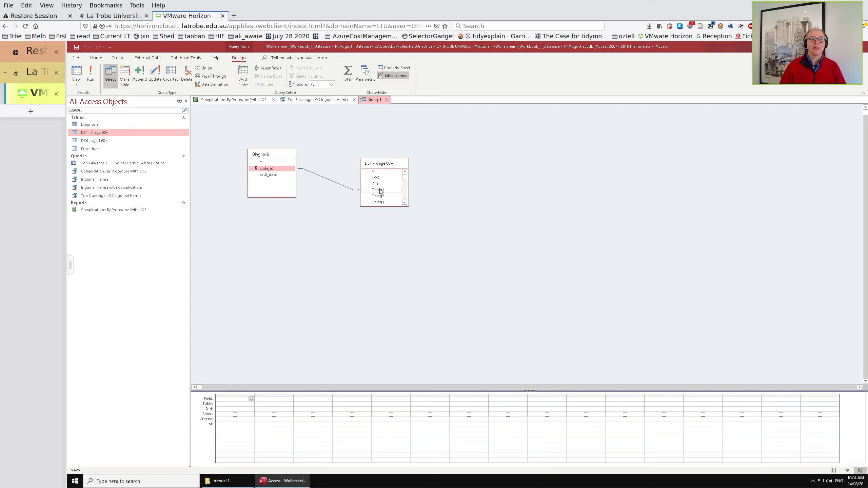
Add Tdiag1 and Sex from DS1 - K age 60+ and ascii_desc from Diagnosis to the query's fields.
{"action": "double_click", "coordinate": [379, 190]}
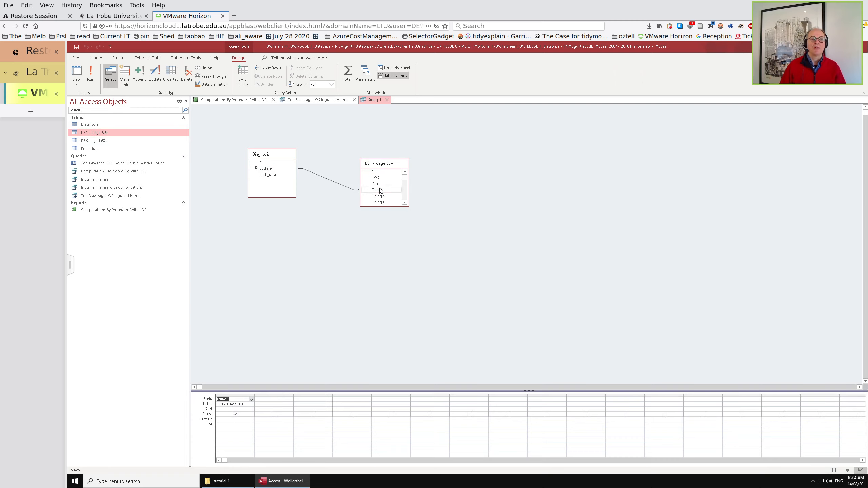
{"action": "double_click", "coordinate": [268, 175]}
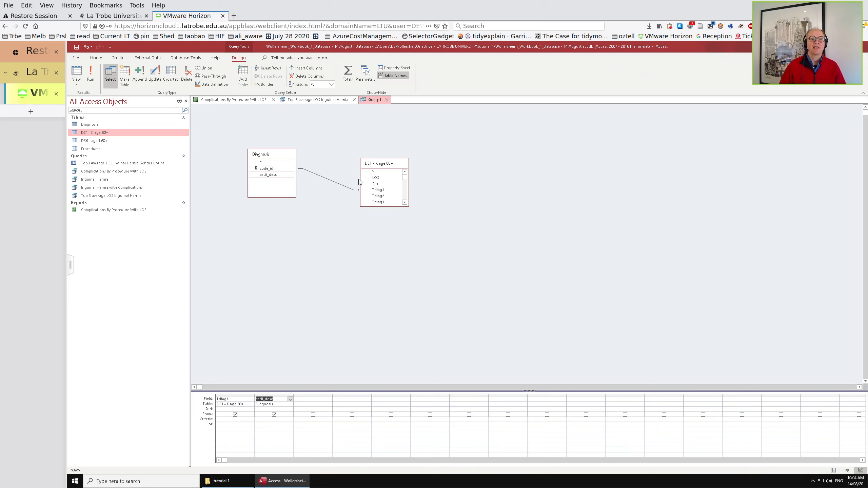
{"action": "double_click", "coordinate": [377, 185]}
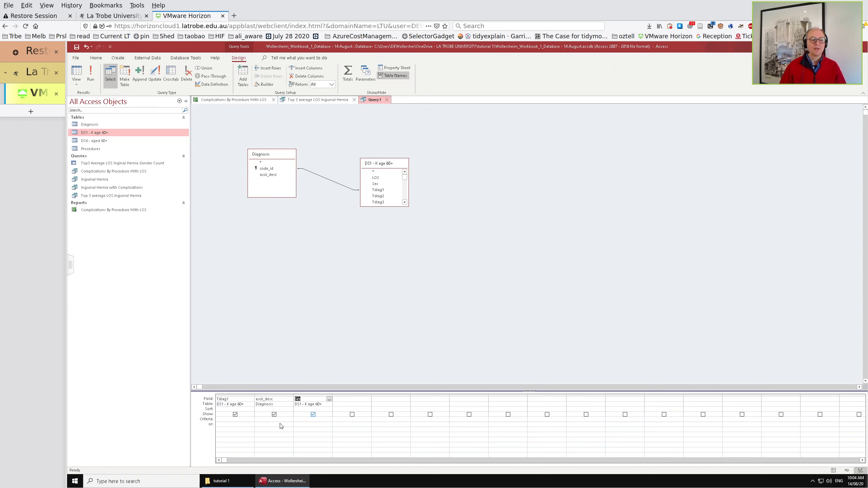
Group the query with Totals, add a second Tdiag1 field set to Count, and run the query.
{"action": "left_click", "coordinate": [348, 74]}
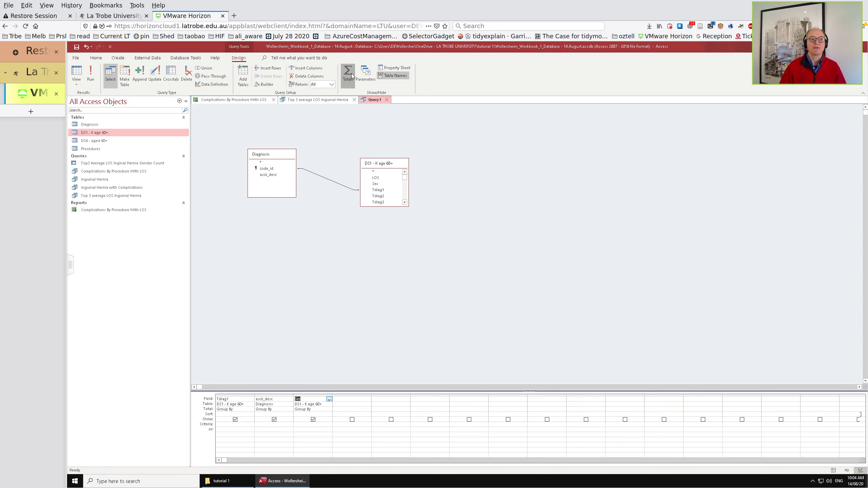
{"action": "double_click", "coordinate": [378, 190]}
{"action": "left_click", "coordinate": [368, 410]}
{"action": "left_click", "coordinate": [368, 410]}
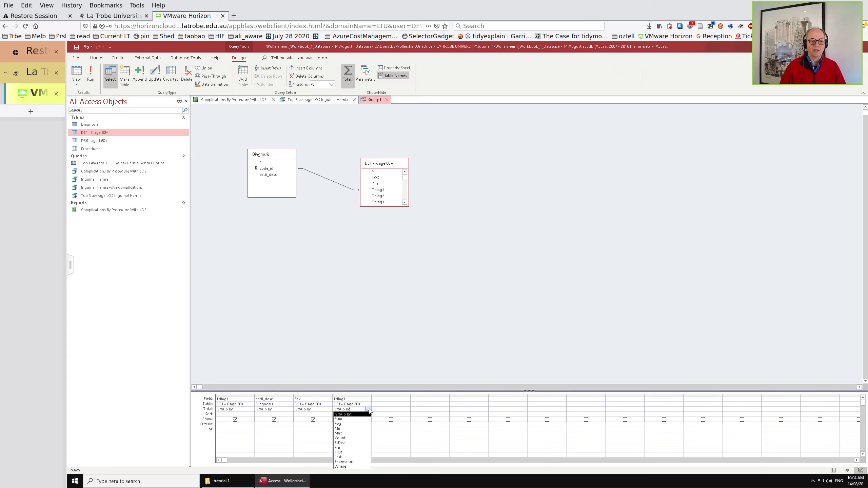
{"action": "left_click", "coordinate": [352, 439]}
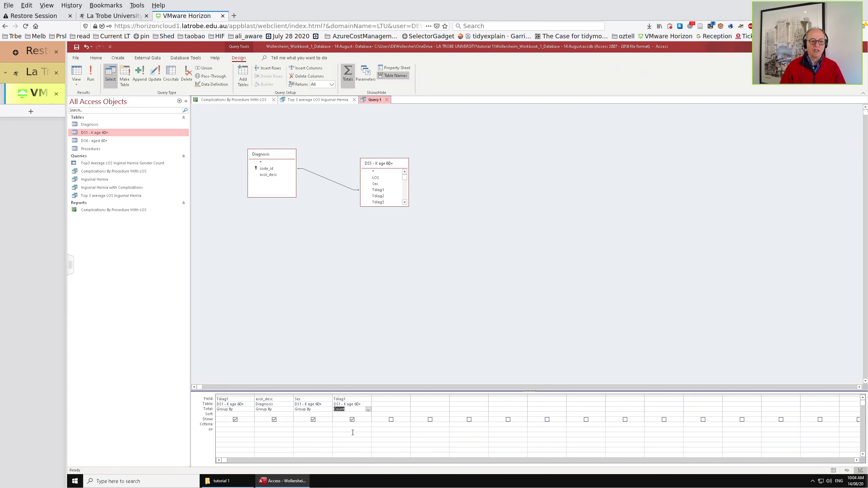
{"action": "left_click", "coordinate": [90, 75]}
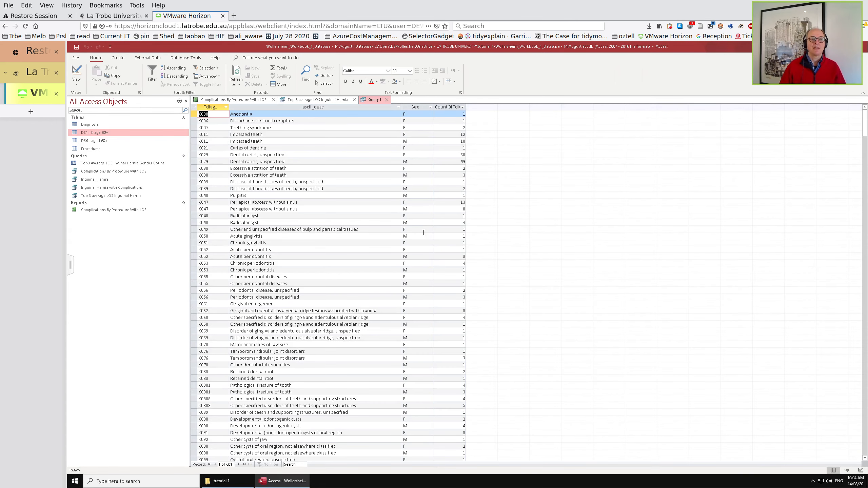
Sort the counted Tdiag1 field in descending order, run the query and widen the ascii_desc column.
{"action": "left_click", "coordinate": [76, 74]}
{"action": "left_click", "coordinate": [351, 415]}
{"action": "left_click", "coordinate": [367, 414]}
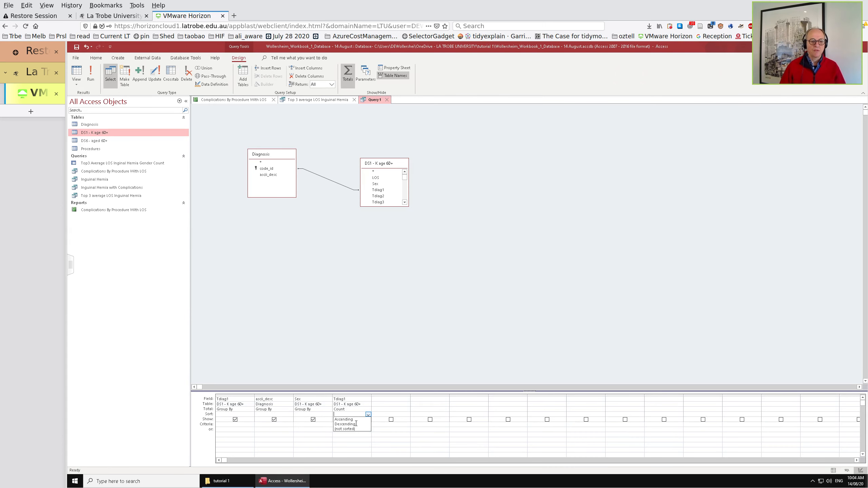
{"action": "left_click", "coordinate": [356, 423]}
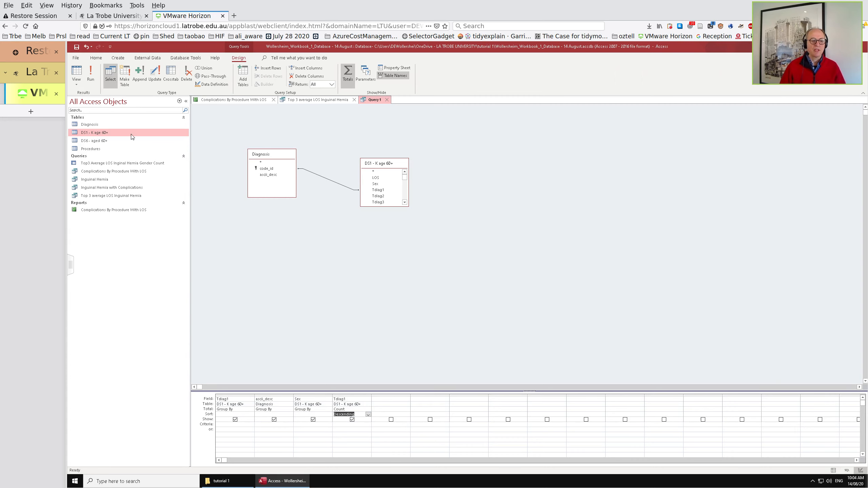
{"action": "left_click", "coordinate": [92, 74]}
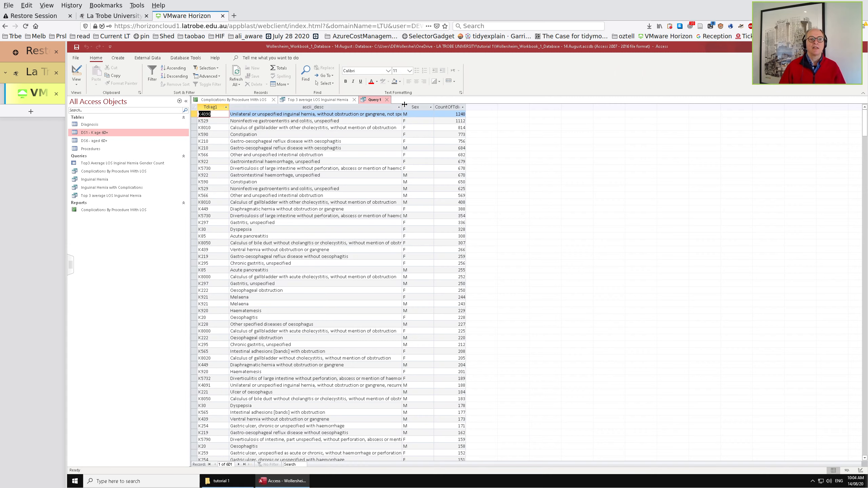
{"action": "left_click_drag", "start_coordinate": [404, 105], "coordinate": [424, 107]}
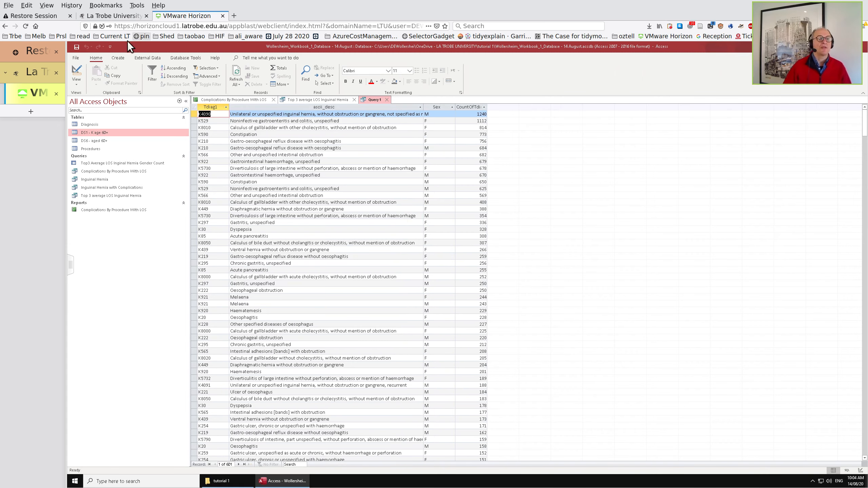
Remove the Sex field from the query design and run the query.
{"action": "left_click", "coordinate": [76, 74]}
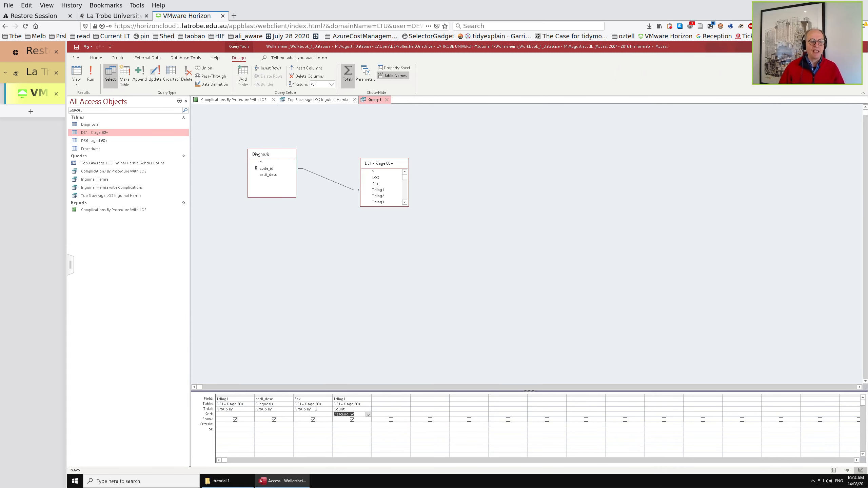
{"action": "left_click", "coordinate": [315, 395]}
{"action": "key", "text": "Delete"}
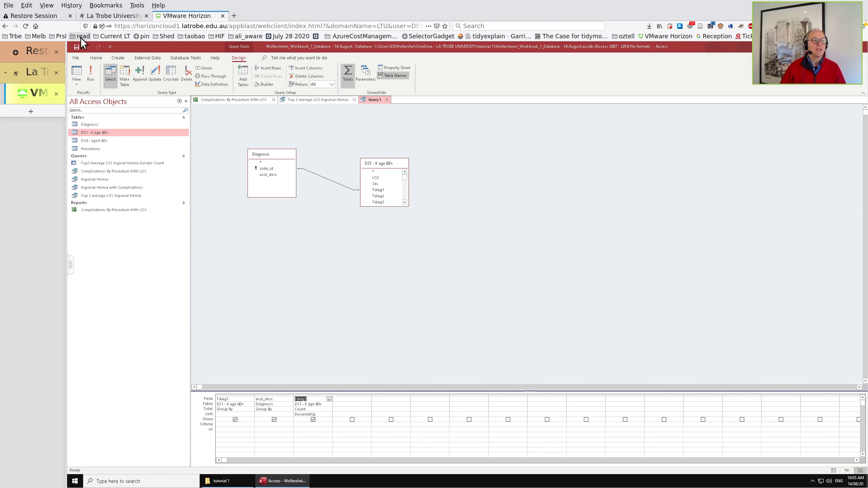
{"action": "left_click", "coordinate": [90, 73]}
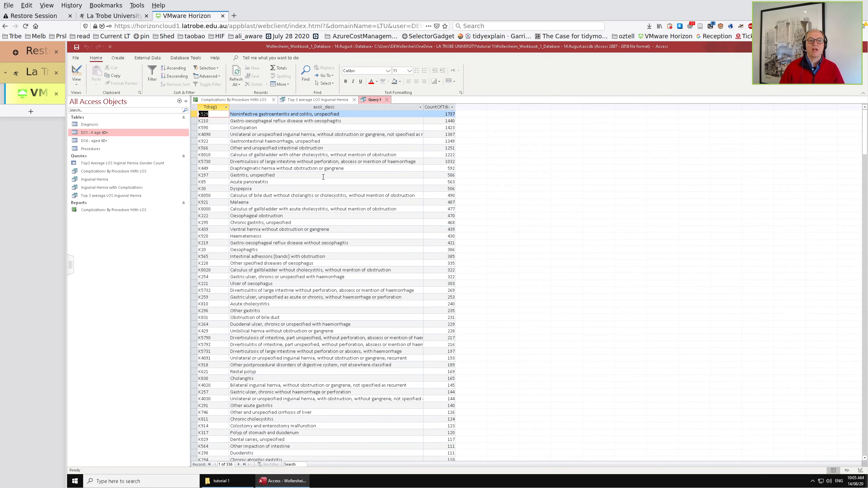
Limit the query to return only the top 10 records.
{"action": "left_click", "coordinate": [76, 72]}
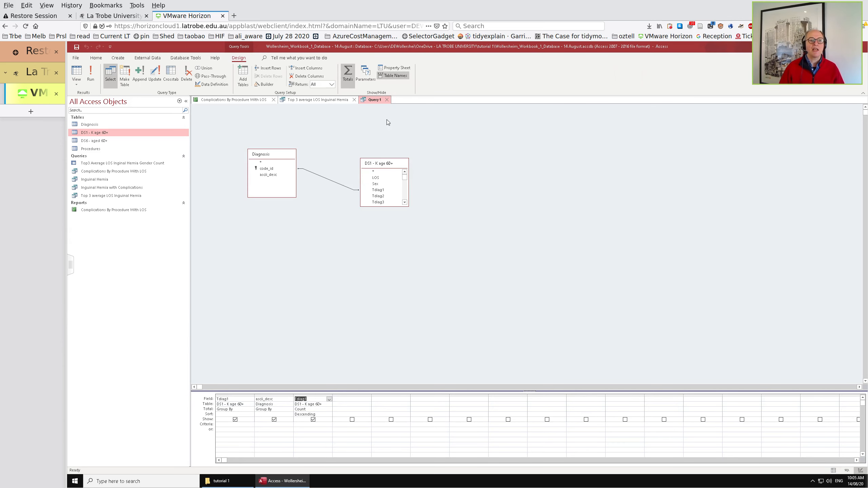
{"action": "left_click", "coordinate": [331, 85]}
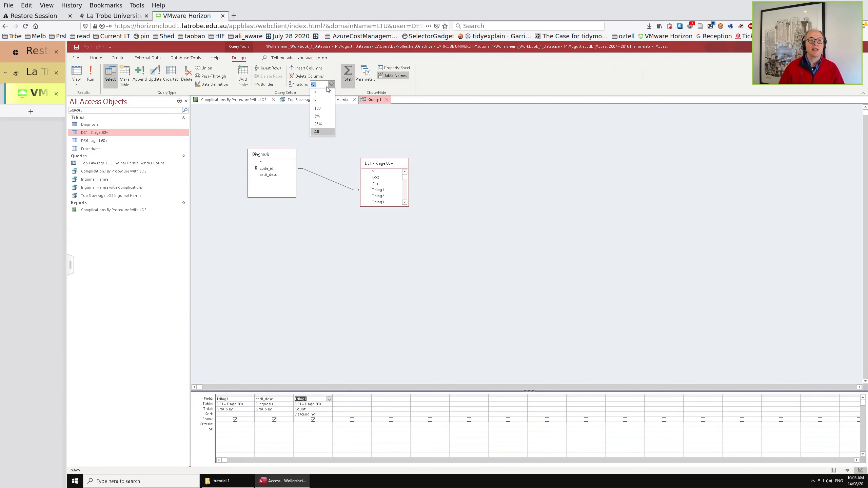
{"action": "left_click", "coordinate": [317, 109]}
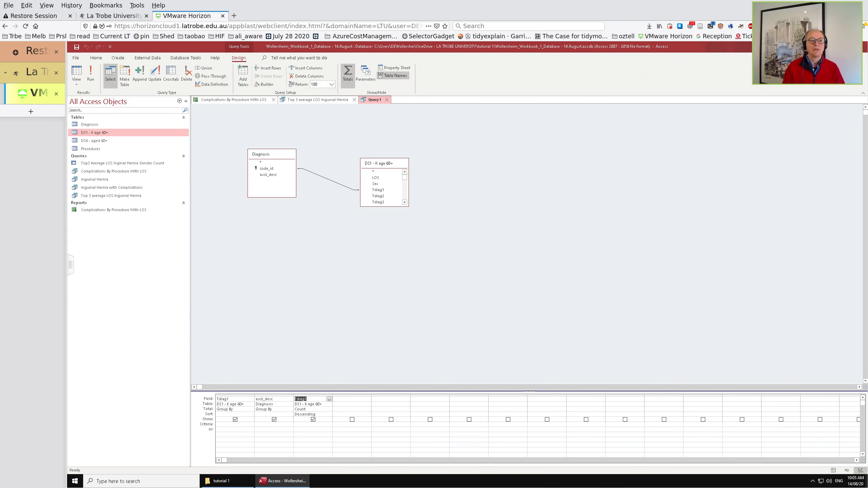
{"action": "left_click", "coordinate": [330, 84]}
{"action": "key", "text": "BackSpace"}
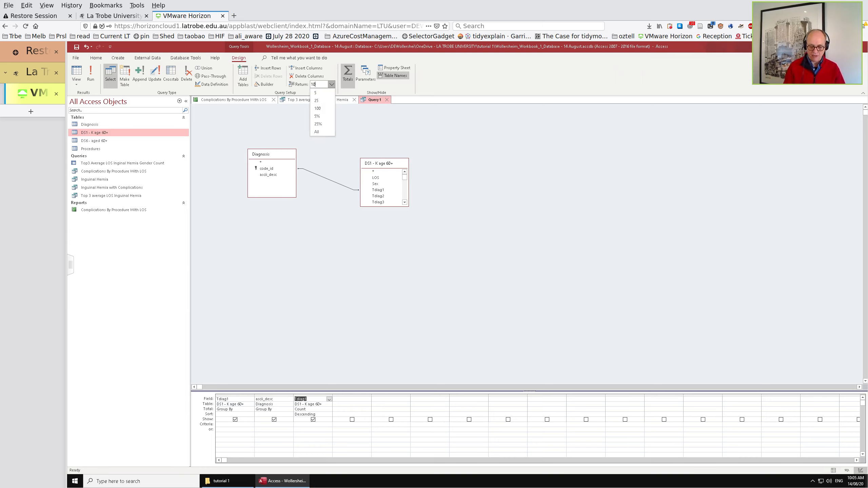
{"action": "key", "text": "Return"}
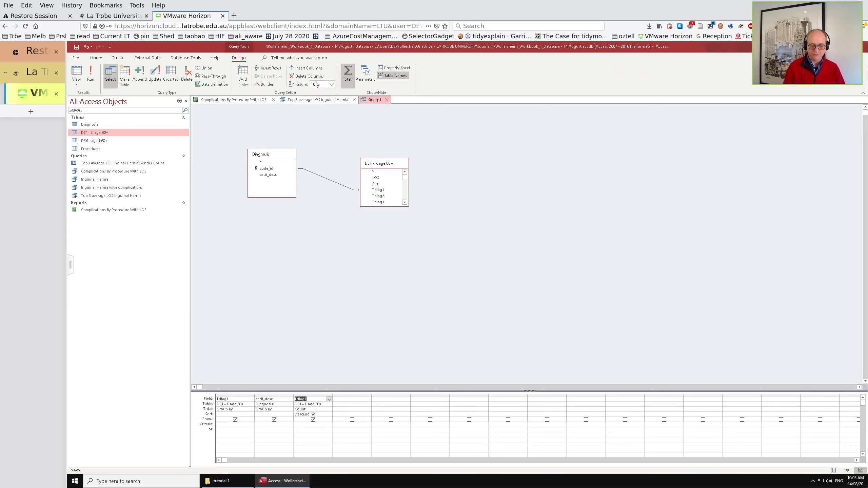
Run the query and save it as Top 10 Diseases.
{"action": "left_click", "coordinate": [91, 74]}
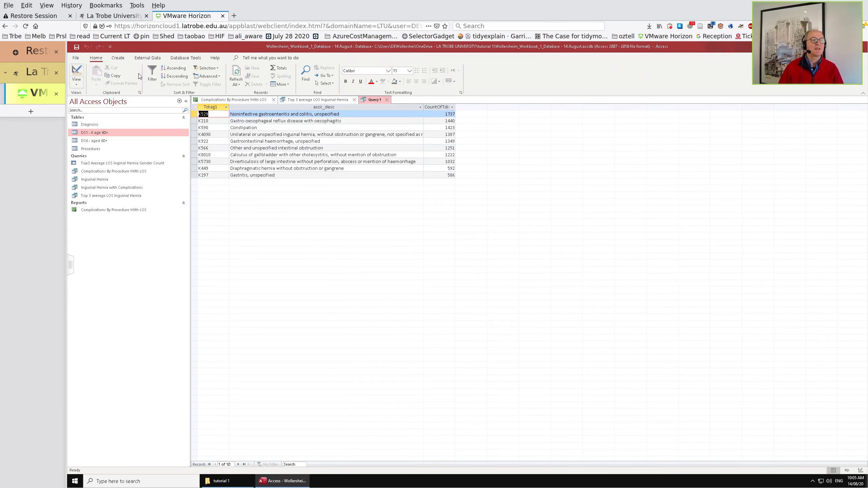
{"action": "key", "text": "ctrl+s"}
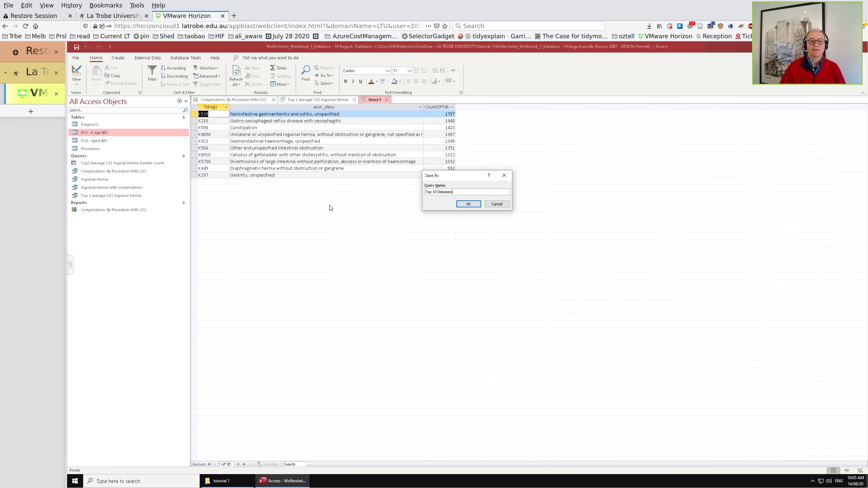
{"action": "left_click", "coordinate": [473, 204]}
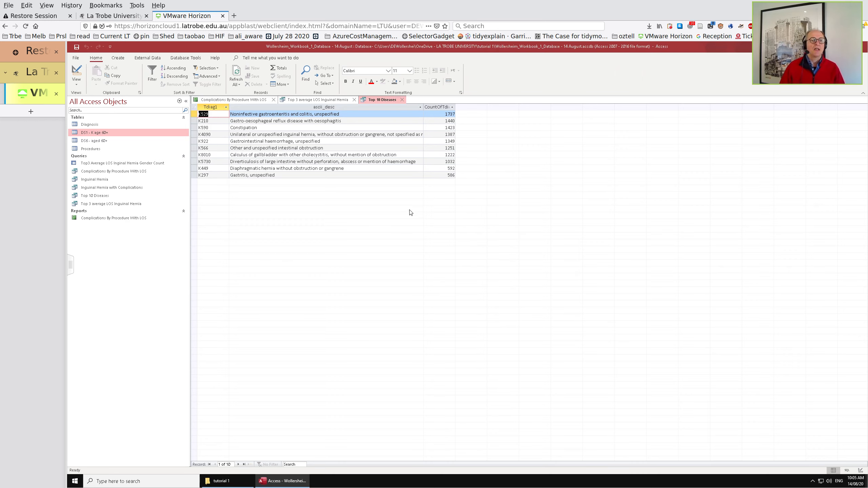
Close the remote desktop's browser tab, relaunch Student-vDesktop in the browser and return to its session.
{"action": "key", "text": "ctrl+w"}
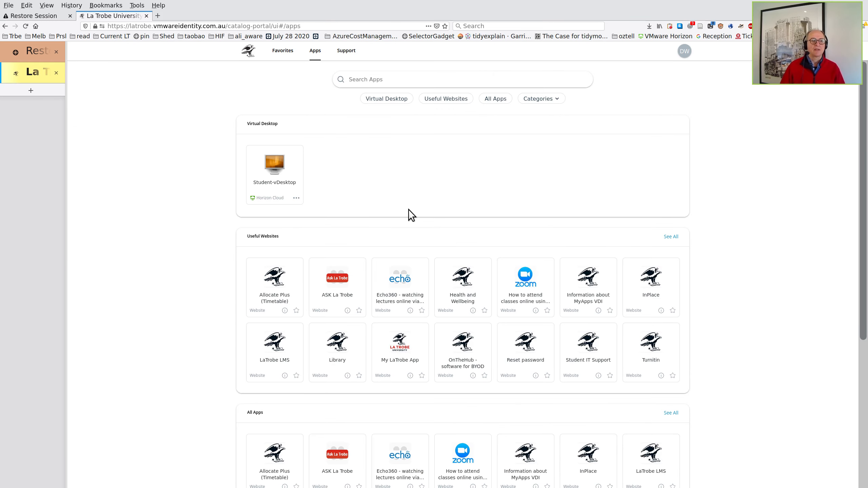
{"action": "left_click", "coordinate": [296, 198]}
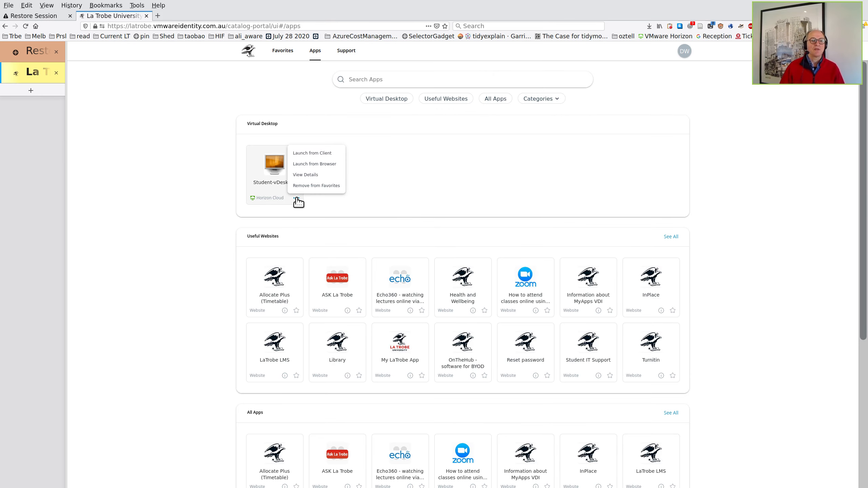
{"action": "left_click", "coordinate": [311, 170]}
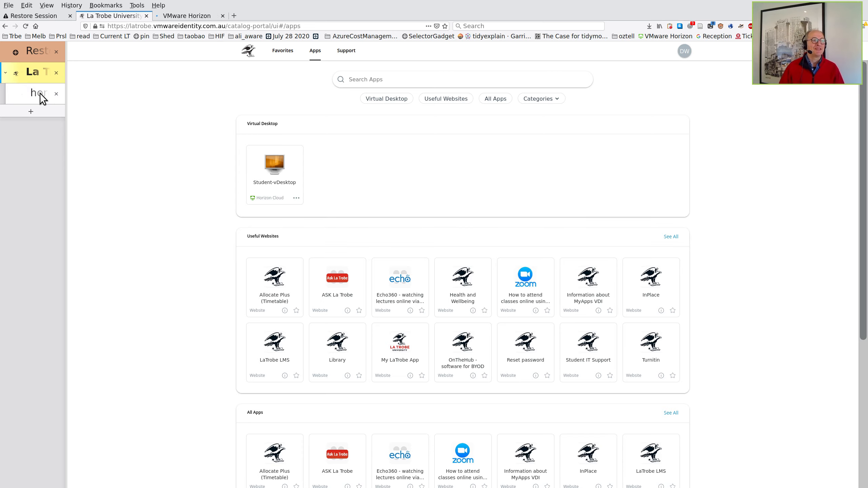
{"action": "left_click", "coordinate": [40, 92]}
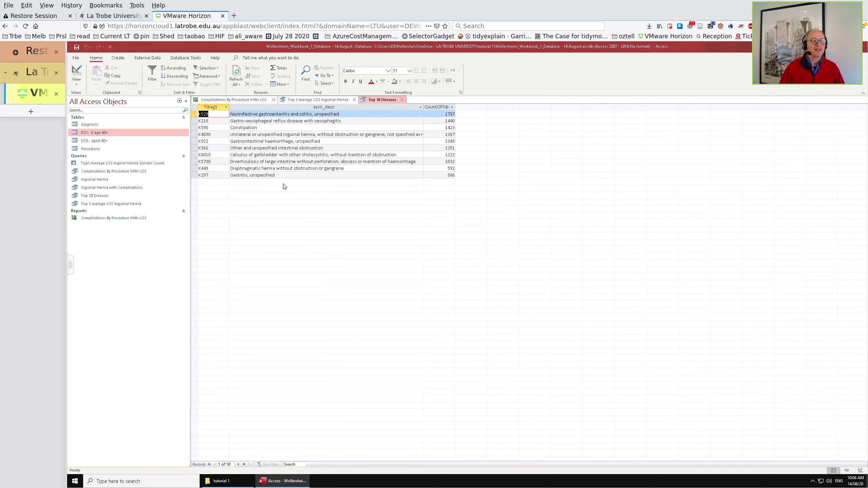
Close the two open queries and the Complications By Procedure With LOS report, saving the Top 3 average LOS Inguinal Hernia layout changes.
{"action": "left_click", "coordinate": [403, 100]}
{"action": "left_click", "coordinate": [354, 100]}
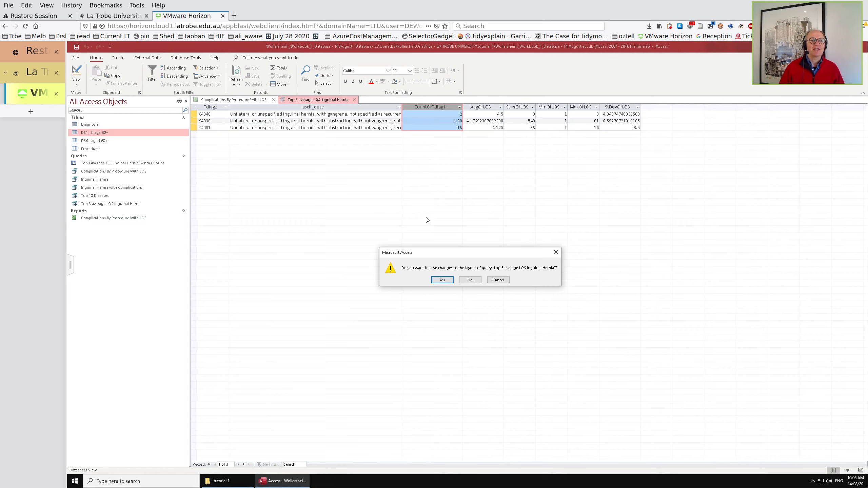
{"action": "left_click", "coordinate": [442, 281]}
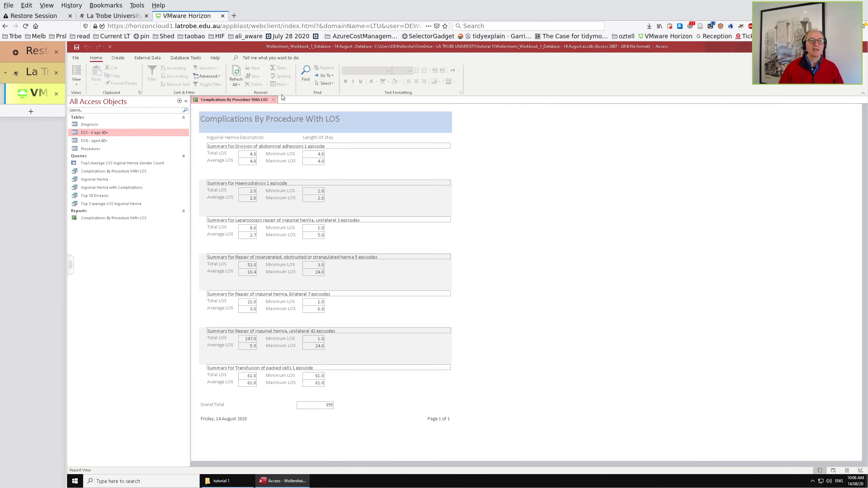
{"action": "left_click", "coordinate": [274, 99]}
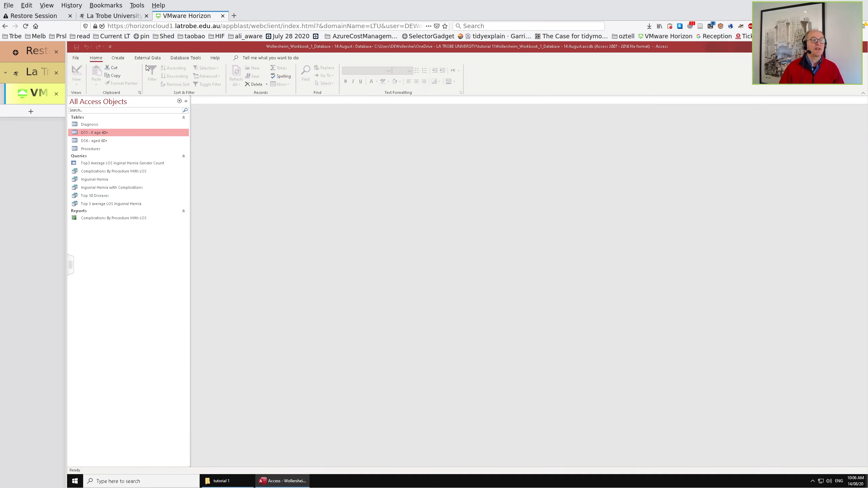
{"action": "key", "text": "ctrl+alt+Delete"}
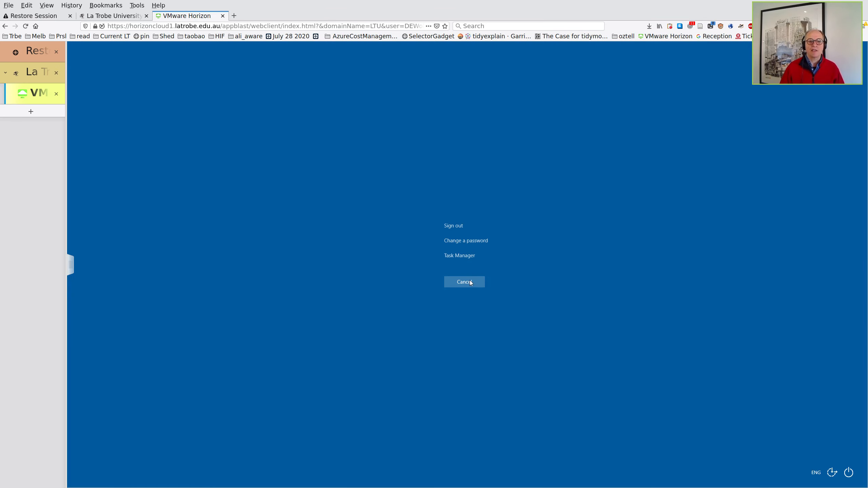
{"action": "left_click", "coordinate": [471, 283]}
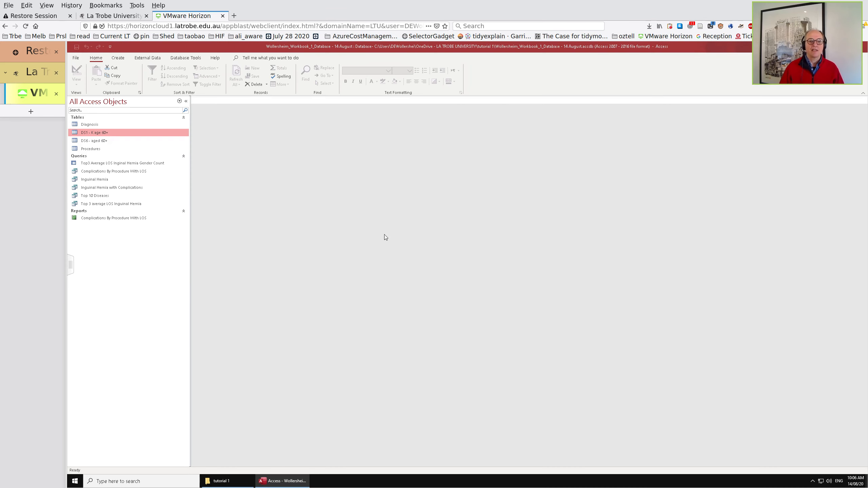
Create a new query design with the Top 10 Diseases query and the DS1 - K age 60+ table, joined on Tdiag1.
{"action": "left_click", "coordinate": [118, 59]}
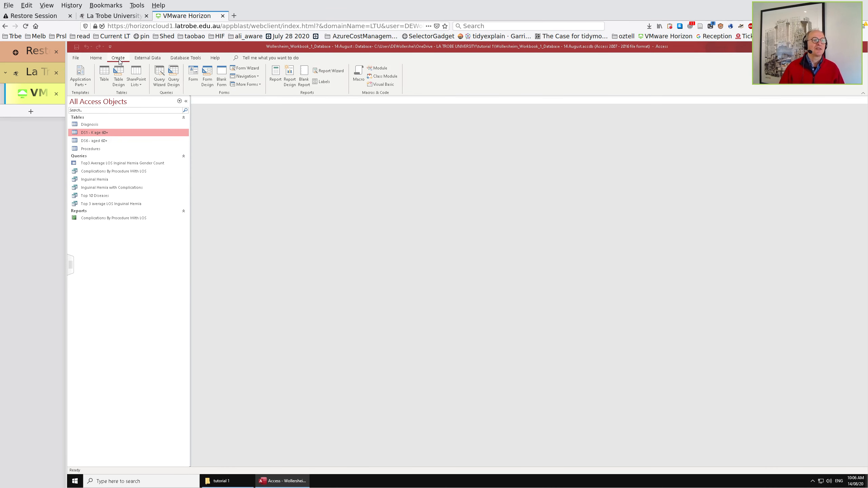
{"action": "left_click", "coordinate": [174, 76]}
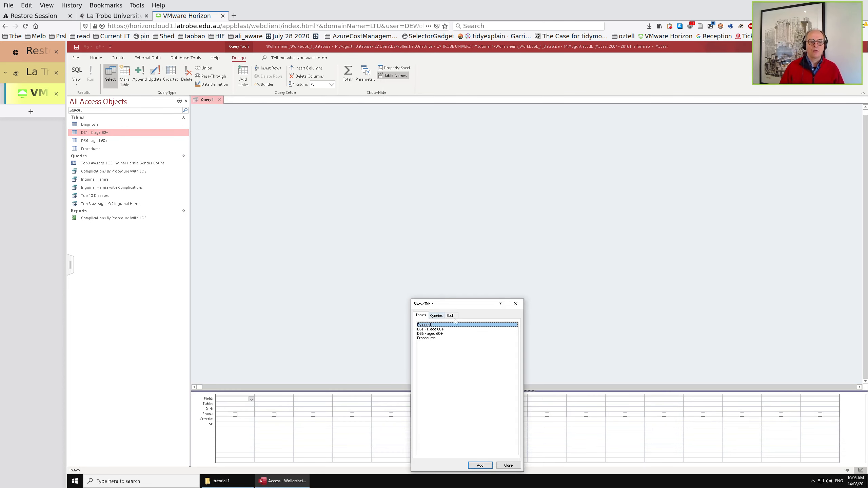
{"action": "left_click", "coordinate": [516, 304]}
{"action": "left_click", "coordinate": [181, 196]}
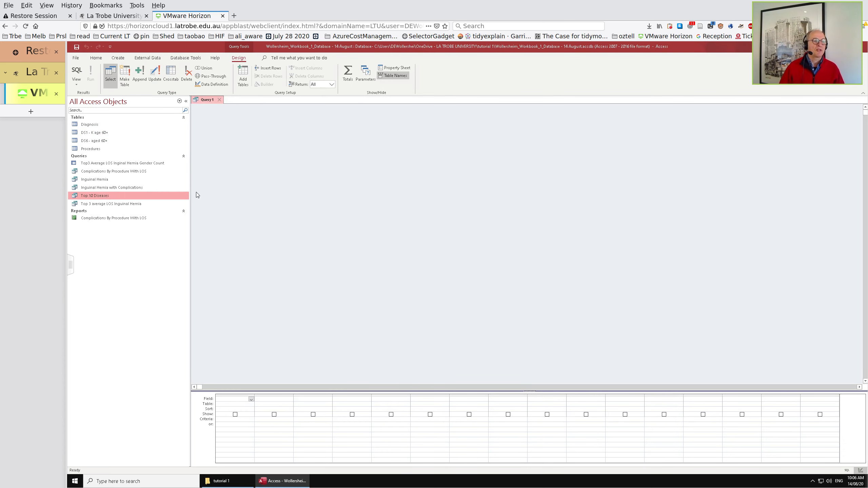
{"action": "left_click_drag", "start_coordinate": [197, 195], "coordinate": [280, 193]}
{"action": "left_click", "coordinate": [103, 134]}
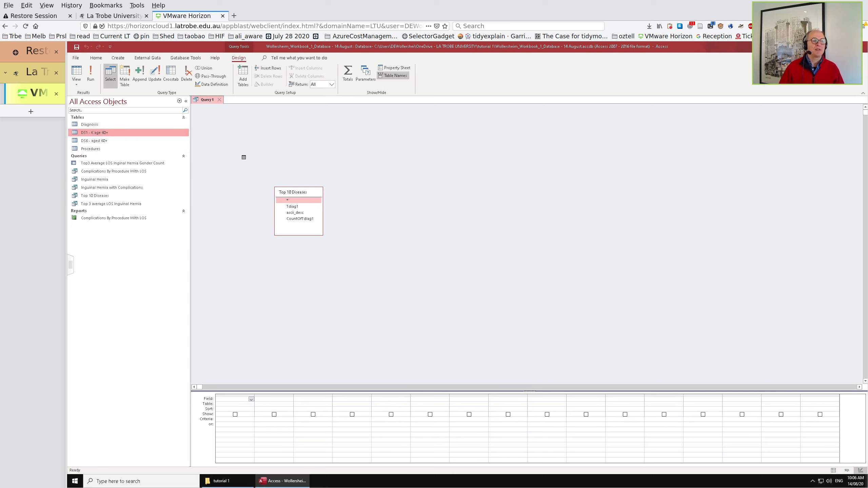
{"action": "left_click_drag", "start_coordinate": [244, 157], "coordinate": [244, 158]}
{"action": "left_click_drag", "start_coordinate": [292, 192], "coordinate": [339, 153]}
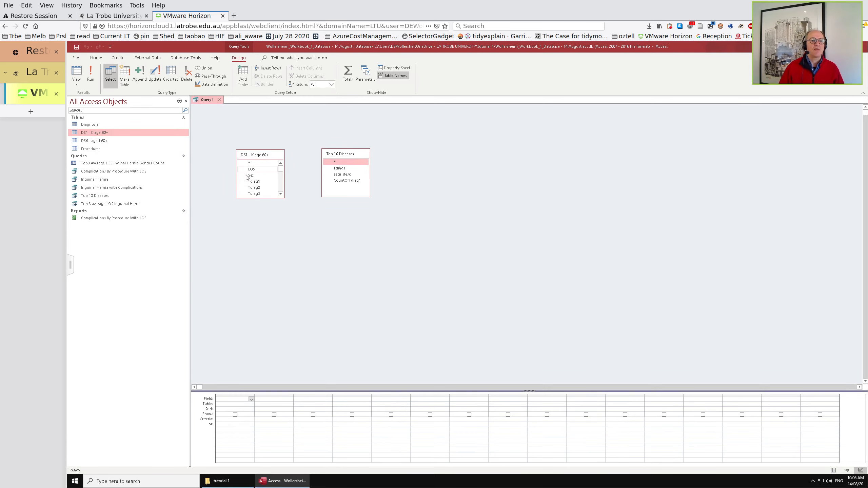
{"action": "left_click_drag", "start_coordinate": [301, 173], "coordinate": [340, 168]}
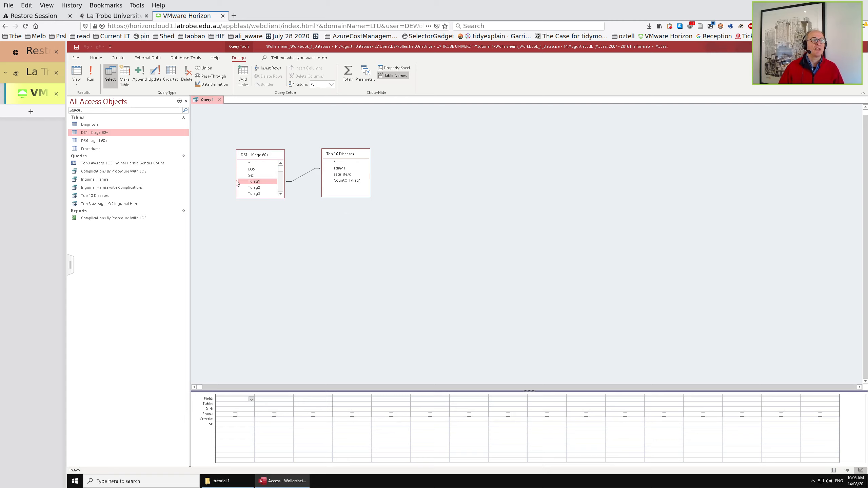
Add the Sex and Tdiag1 fields from DS1 - K age 60+ to the query and run it.
{"action": "double_click", "coordinate": [251, 175]}
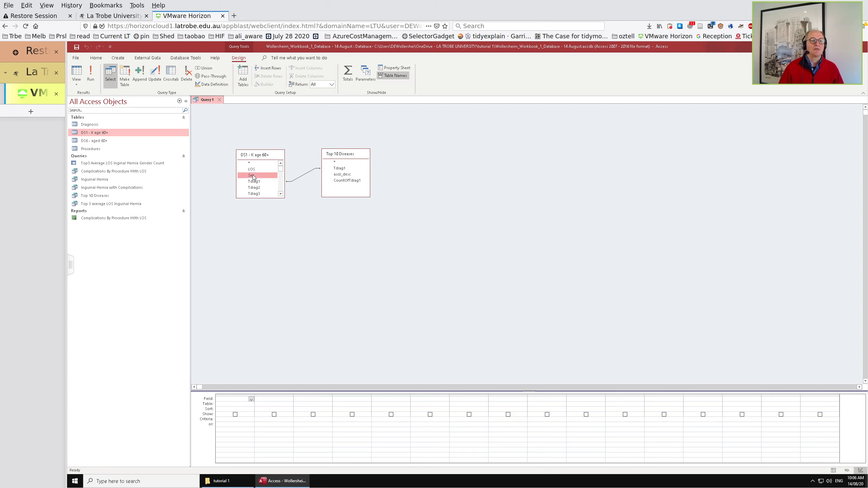
{"action": "double_click", "coordinate": [258, 181]}
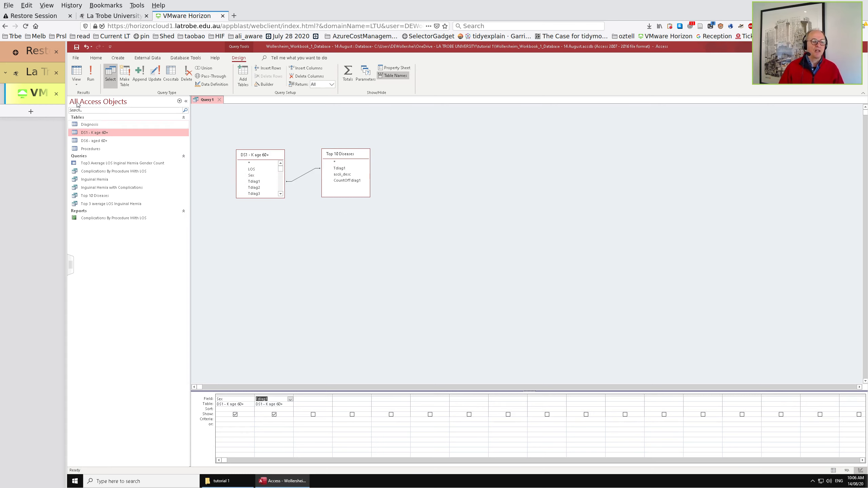
{"action": "left_click", "coordinate": [90, 73]}
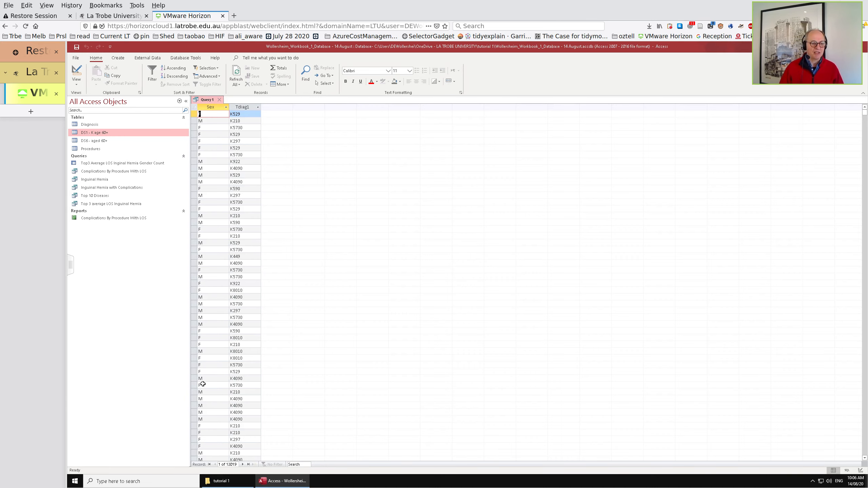
Add ascii_desc from Top 10 Diseases, reorder the query columns as Tdiag1, ascii_desc, Sex, and run the query.
{"action": "left_click", "coordinate": [77, 71]}
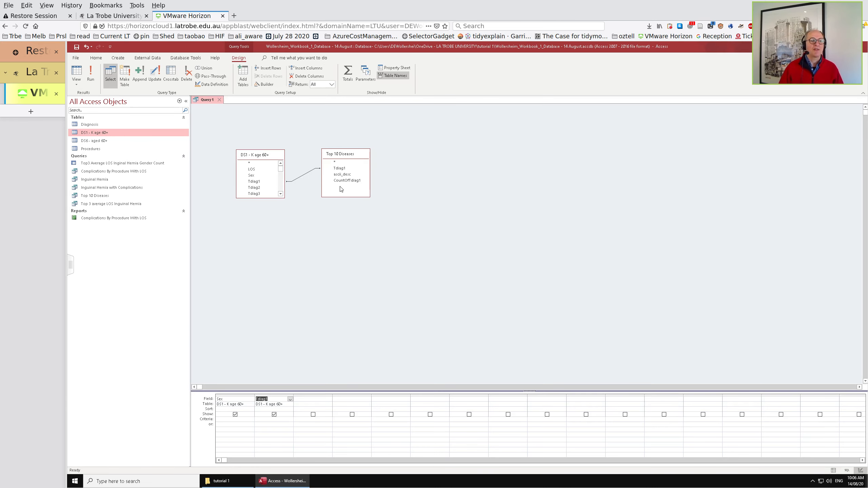
{"action": "double_click", "coordinate": [343, 174]}
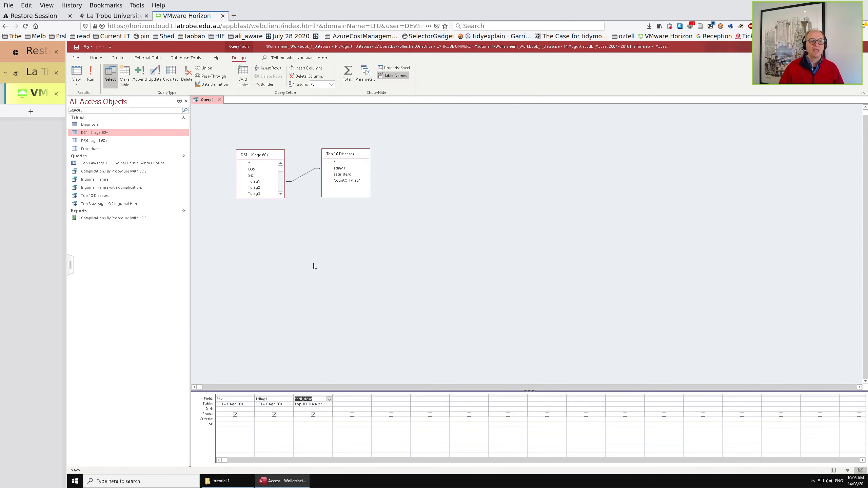
{"action": "left_click", "coordinate": [306, 395]}
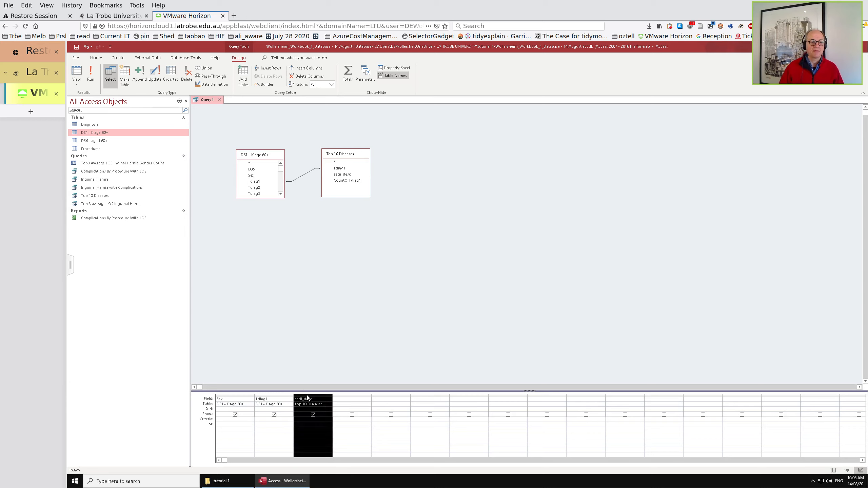
{"action": "left_click_drag", "start_coordinate": [306, 395], "coordinate": [228, 401]}
{"action": "left_click", "coordinate": [220, 394]}
{"action": "left_click", "coordinate": [283, 395]}
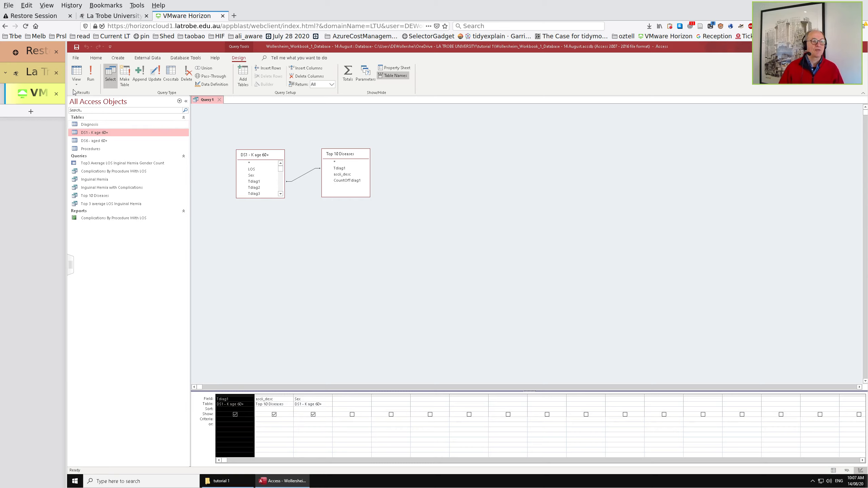
{"action": "left_click", "coordinate": [90, 73]}
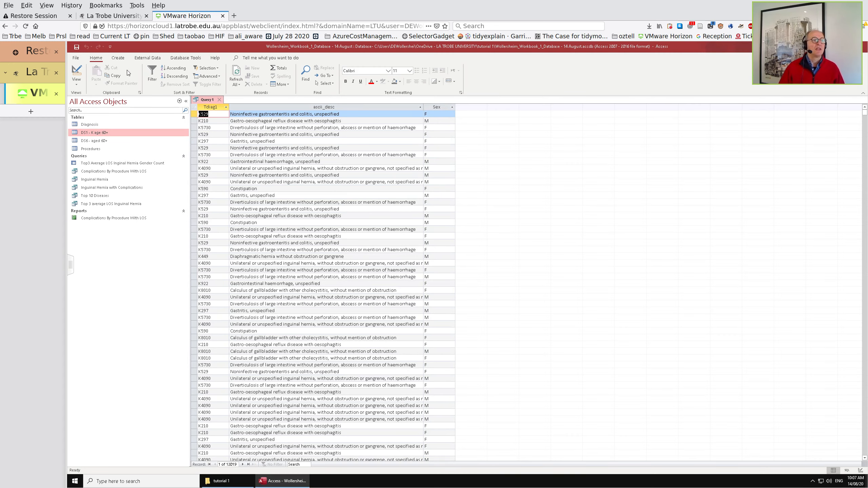
Turn on totals in the query design, add Tdiag1 from Top 10 Diseases as a Count, and run the query.
{"action": "left_click", "coordinate": [76, 72]}
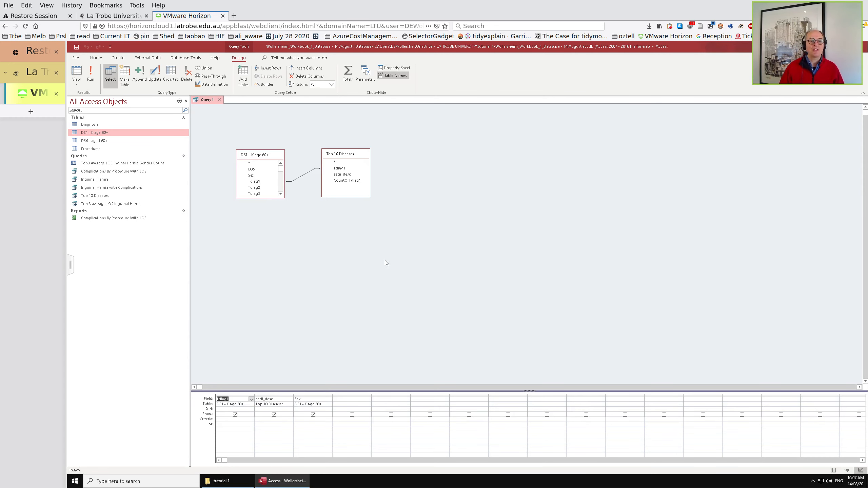
{"action": "left_click", "coordinate": [347, 75]}
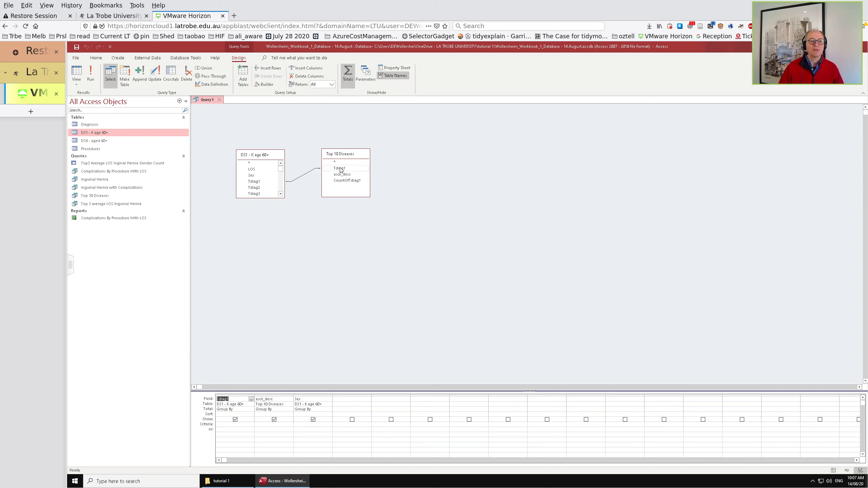
{"action": "left_click_drag", "start_coordinate": [340, 168], "coordinate": [349, 400]}
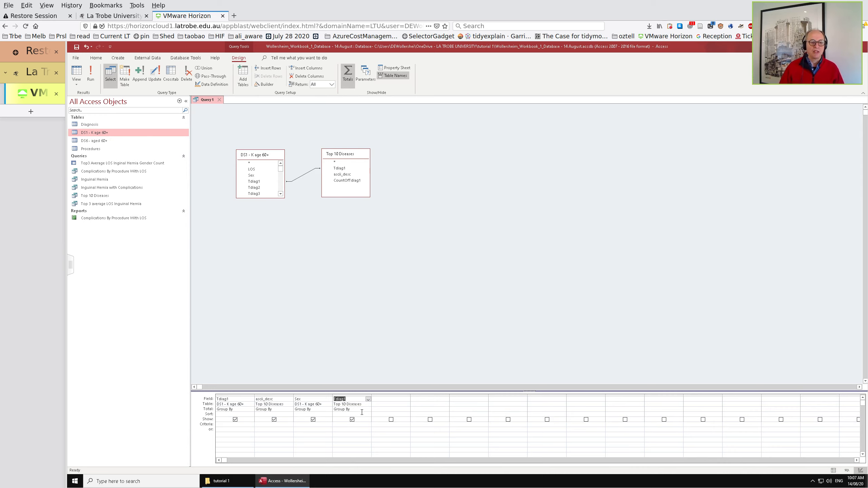
{"action": "left_click", "coordinate": [361, 410]}
{"action": "left_click", "coordinate": [368, 409]}
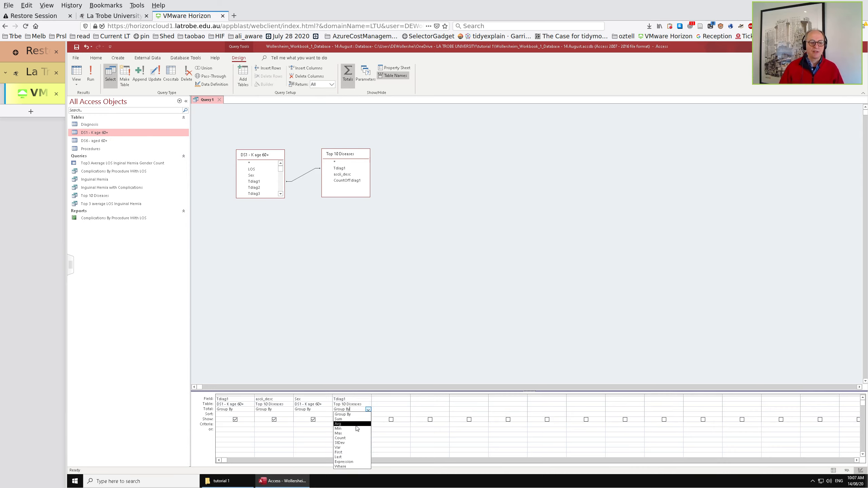
{"action": "left_click", "coordinate": [354, 439]}
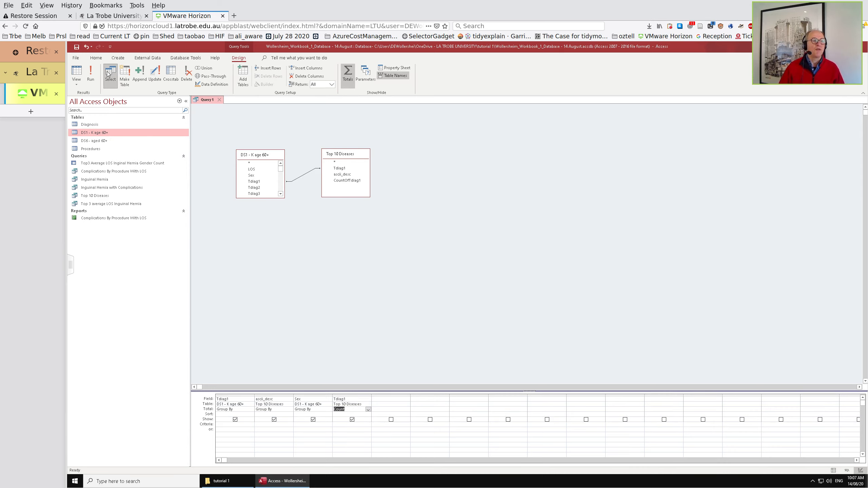
{"action": "left_click", "coordinate": [90, 73]}
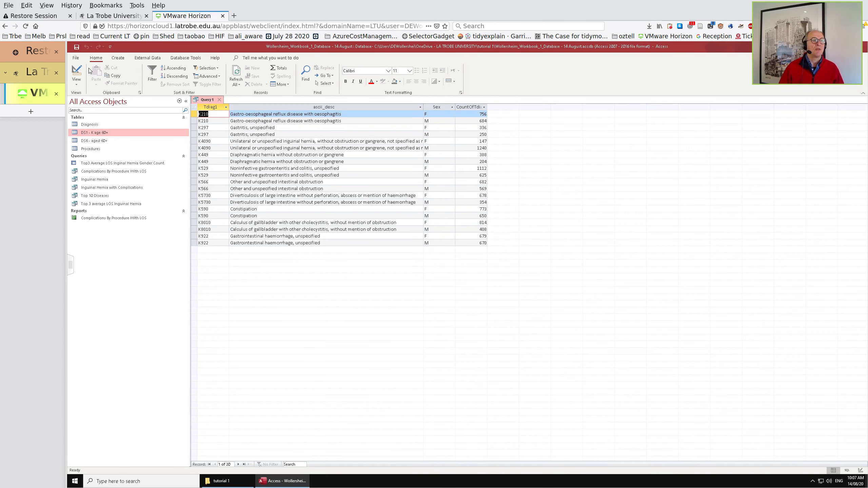
Convert the query to a crosstab with Tdiag1 and ascii_desc as row headings.
{"action": "left_click", "coordinate": [76, 72]}
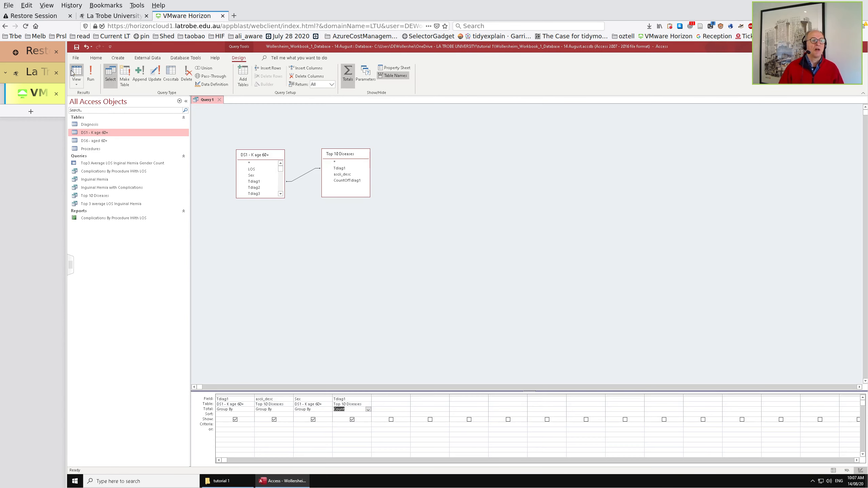
{"action": "left_click", "coordinate": [171, 70]}
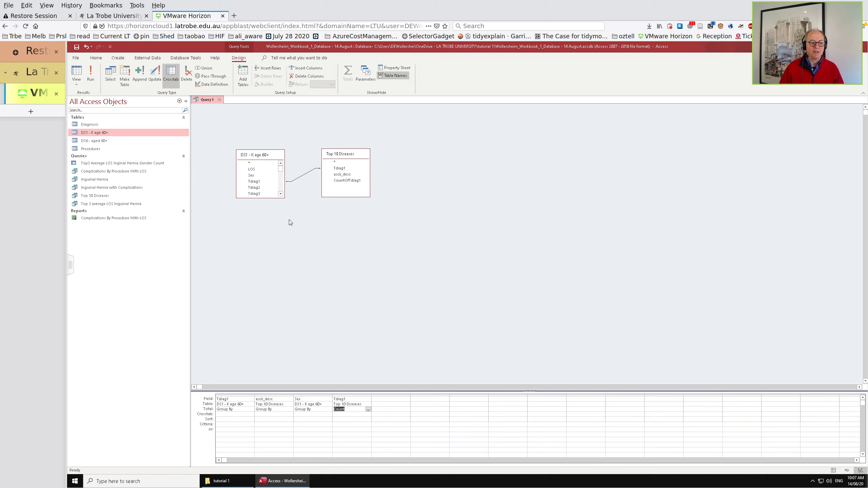
{"action": "left_click", "coordinate": [237, 414]}
{"action": "left_click", "coordinate": [251, 414]}
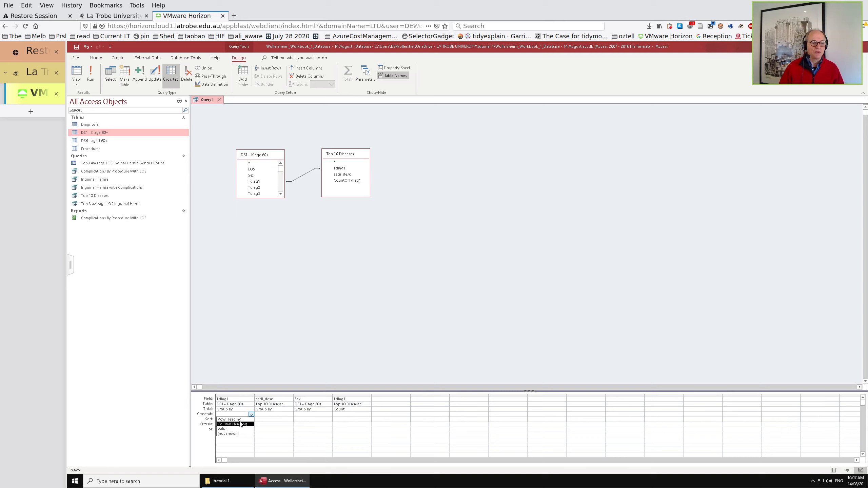
{"action": "left_click", "coordinate": [237, 419]}
{"action": "left_click", "coordinate": [285, 415]}
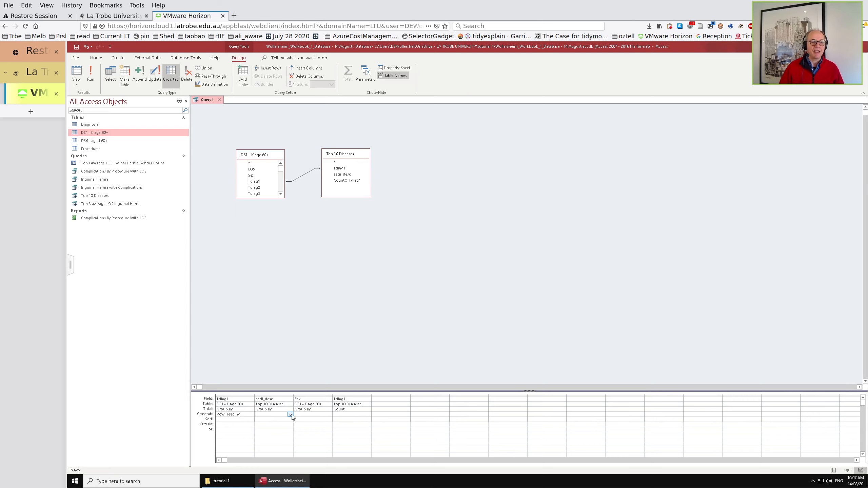
{"action": "left_click", "coordinate": [290, 415]}
{"action": "left_click", "coordinate": [273, 419]}
Set Sex as the crosstab's column heading and the Tdiag1 count as its value, and run the query.
{"action": "left_click", "coordinate": [318, 415]}
{"action": "left_click", "coordinate": [329, 415]}
{"action": "left_click", "coordinate": [317, 424]}
{"action": "left_click", "coordinate": [357, 414]}
{"action": "left_click", "coordinate": [367, 414]}
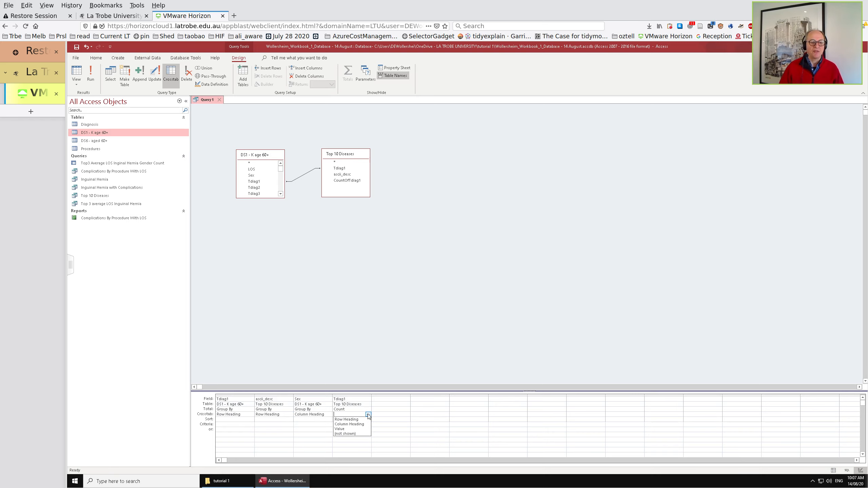
{"action": "left_click", "coordinate": [358, 430]}
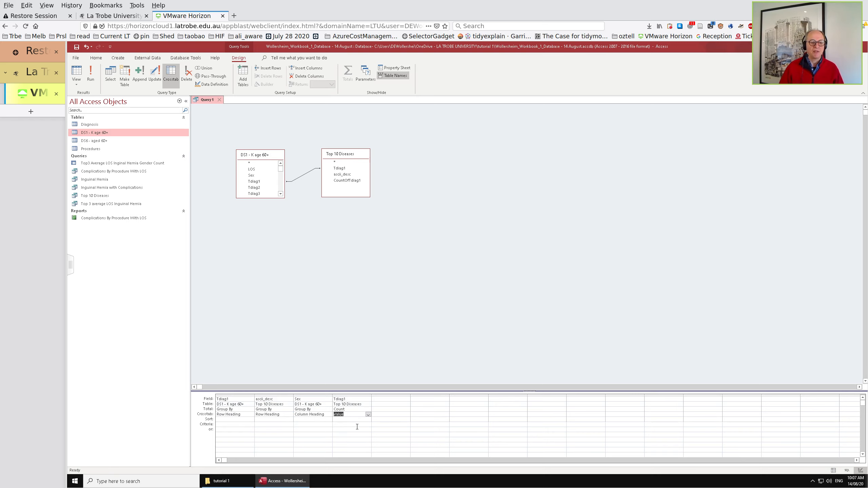
{"action": "left_click", "coordinate": [91, 73]}
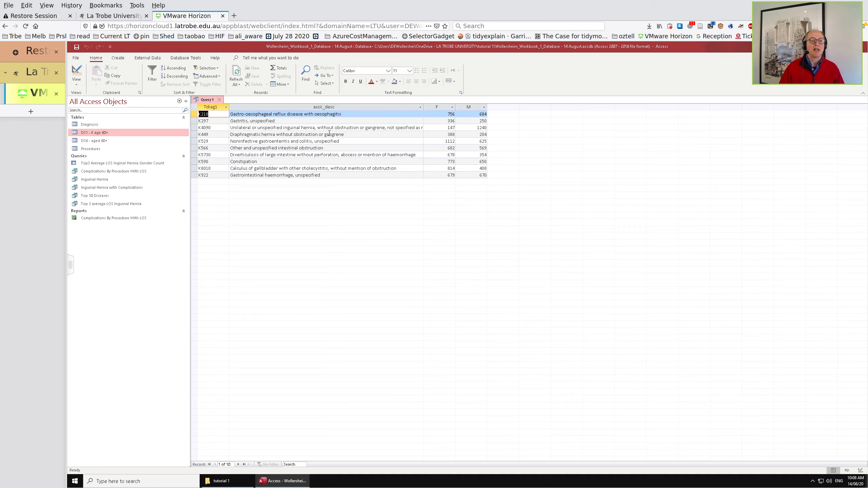
{"action": "left_click", "coordinate": [362, 136]}
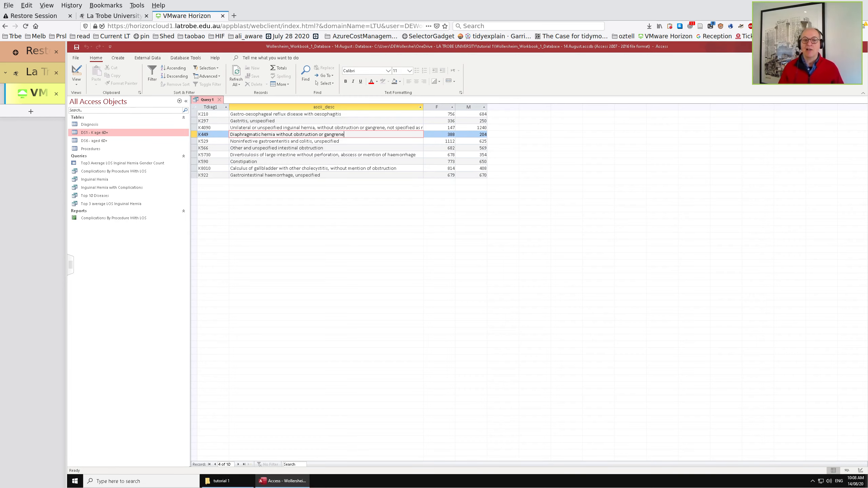
Save the crosstab query as Top 10 by Gender and open it from the object list.
{"action": "left_click", "coordinate": [77, 71]}
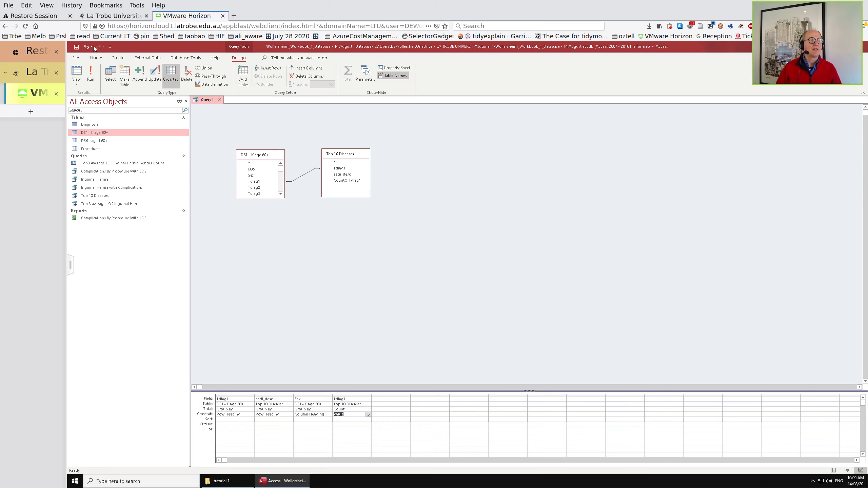
{"action": "left_click", "coordinate": [76, 47]}
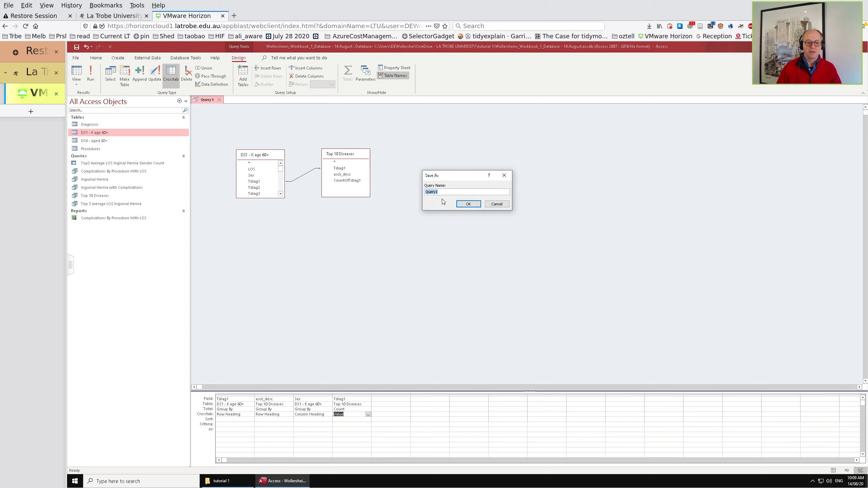
{"action": "key", "text": "BackSpace"}
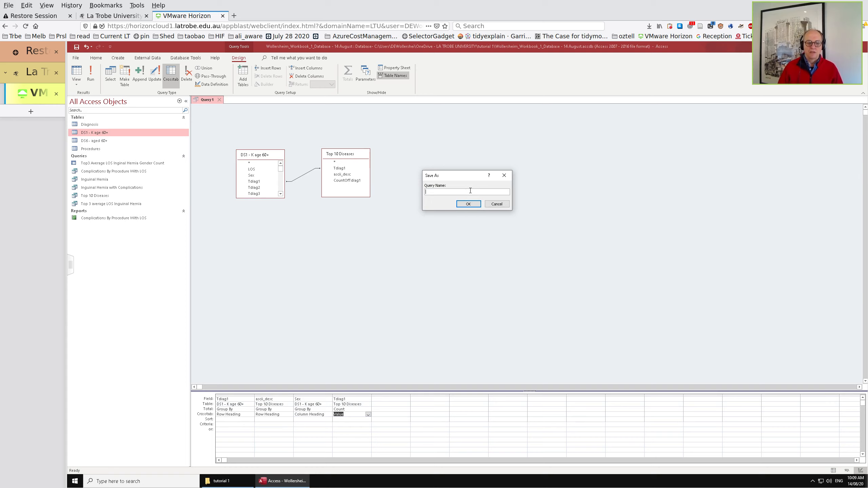
{"action": "type", "text": "Top 10 by gender"}
{"action": "key", "text": "BackSpace"}
{"action": "key", "text": "BackSpace"}
{"action": "key", "text": "BackSpace"}
{"action": "key", "text": "BackSpace"}
{"action": "key", "text": "BackSpace"}
{"action": "key", "text": "BackSpace"}
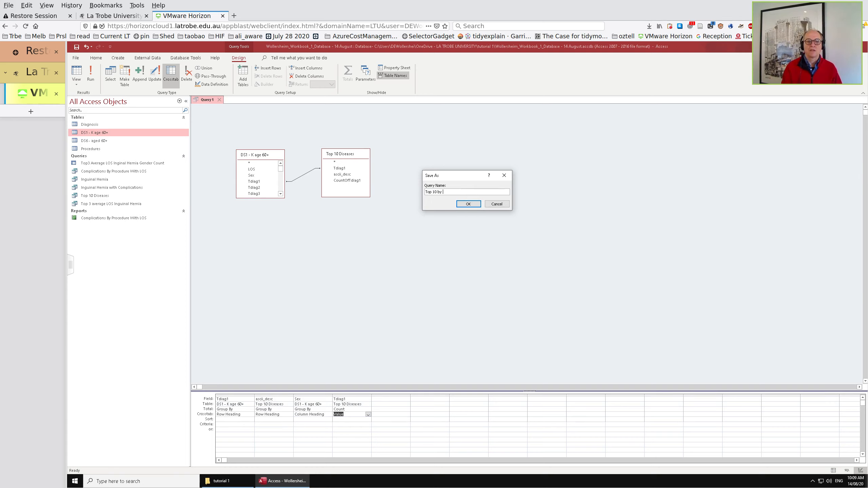
{"action": "type", "text": "Gender"}
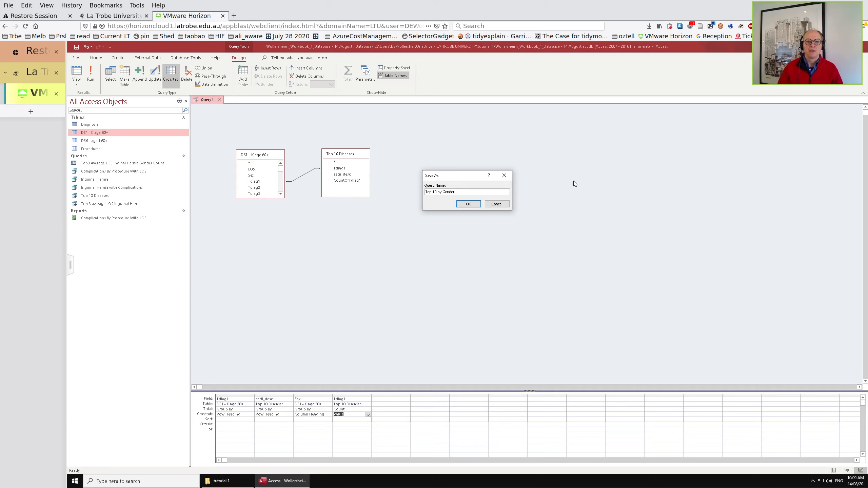
{"action": "key", "text": "Return"}
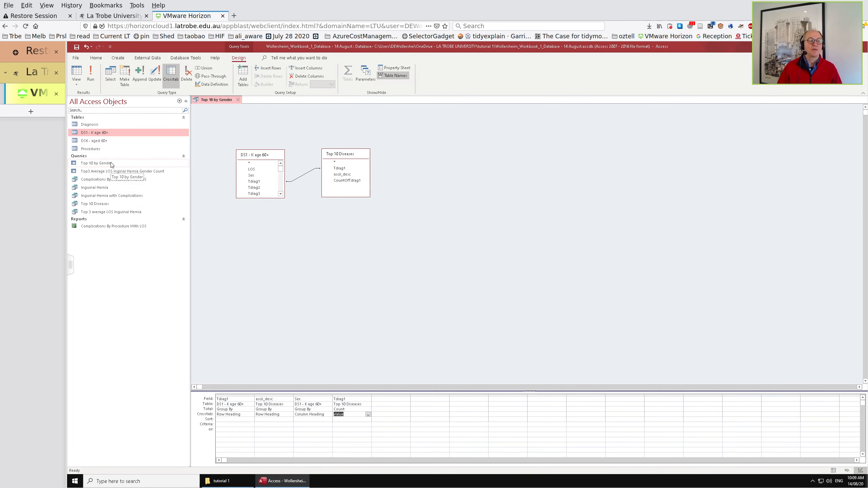
{"action": "double_click", "coordinate": [110, 163]}
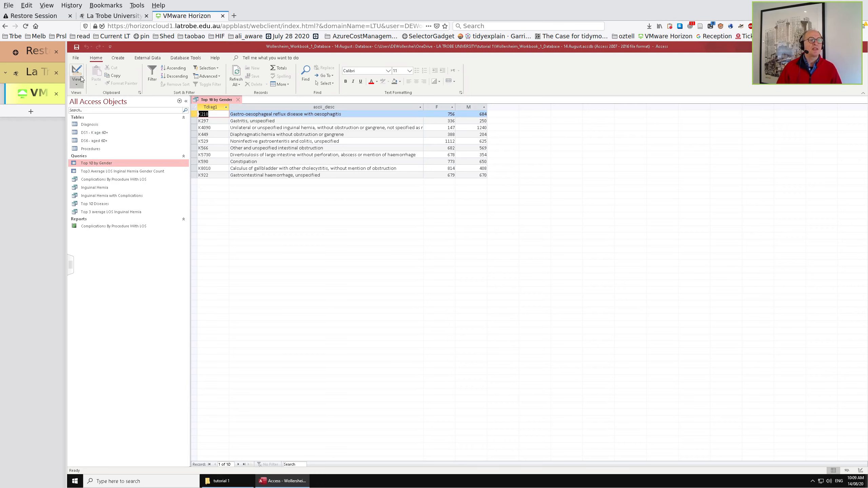
Create a new blank query in design view and dismiss the table picker without adding anything.
{"action": "left_click", "coordinate": [125, 57]}
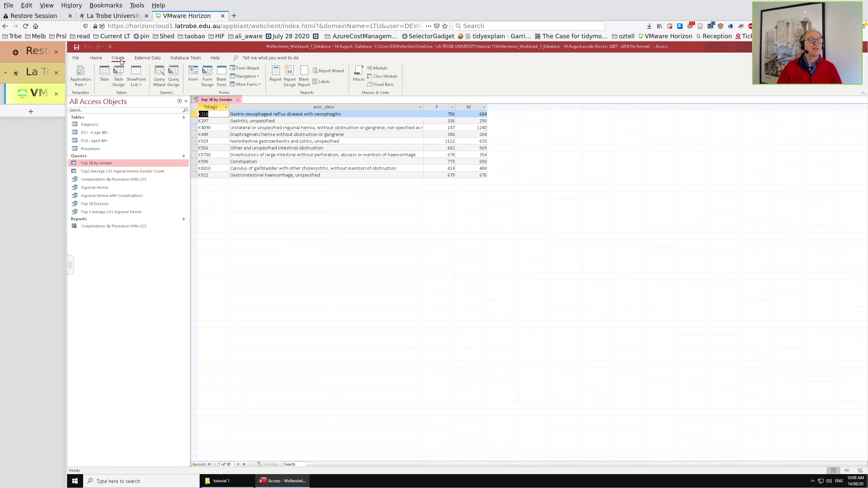
{"action": "left_click", "coordinate": [174, 75]}
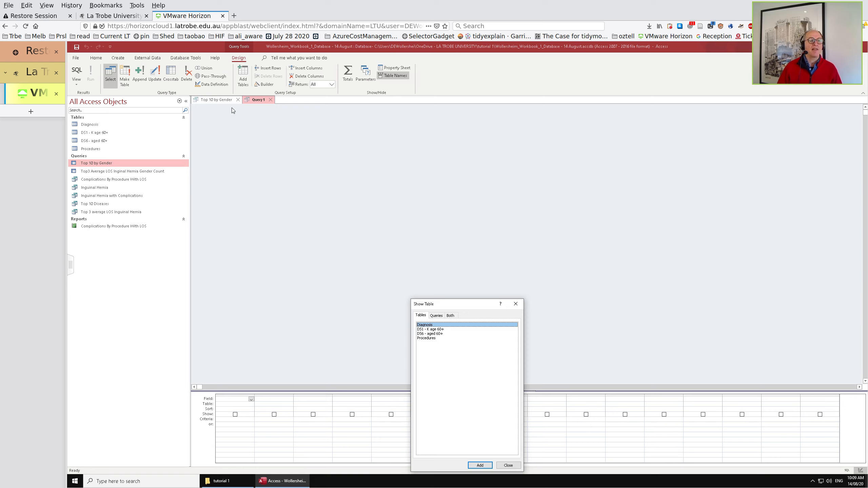
{"action": "left_click", "coordinate": [515, 304]}
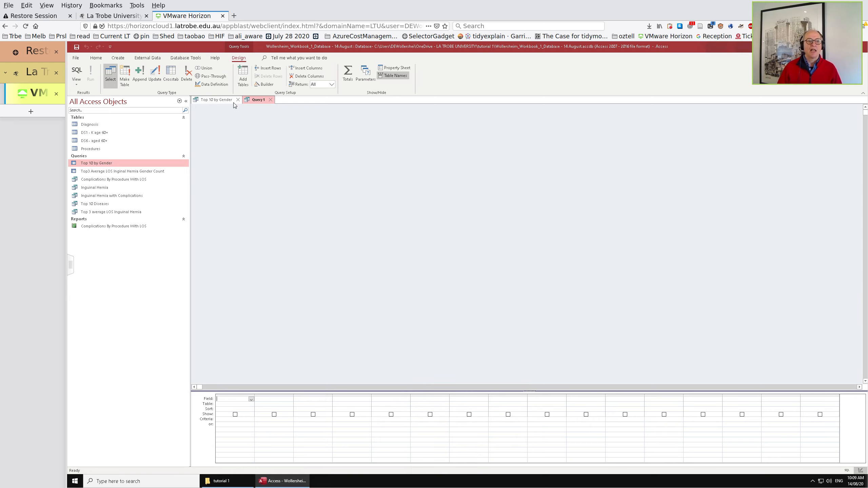
{"action": "left_click", "coordinate": [226, 118]}
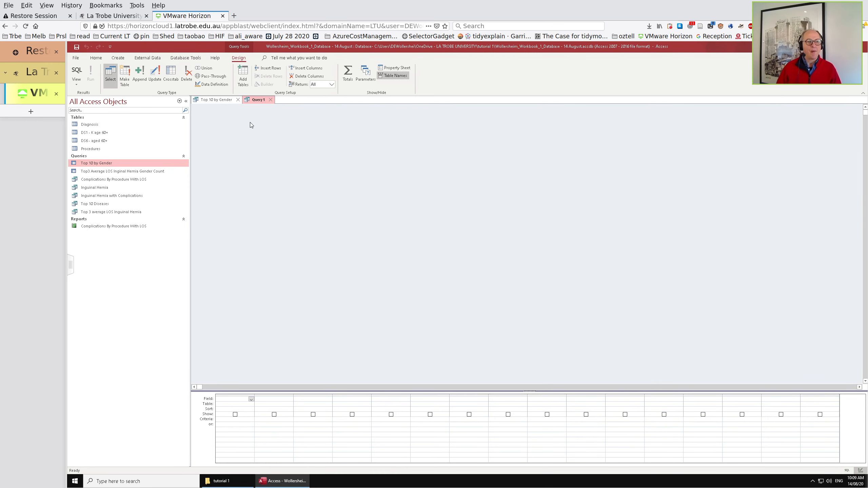
Review the design and results of the Top 10 by Gender crosstab and close it.
{"action": "left_click", "coordinate": [216, 101]}
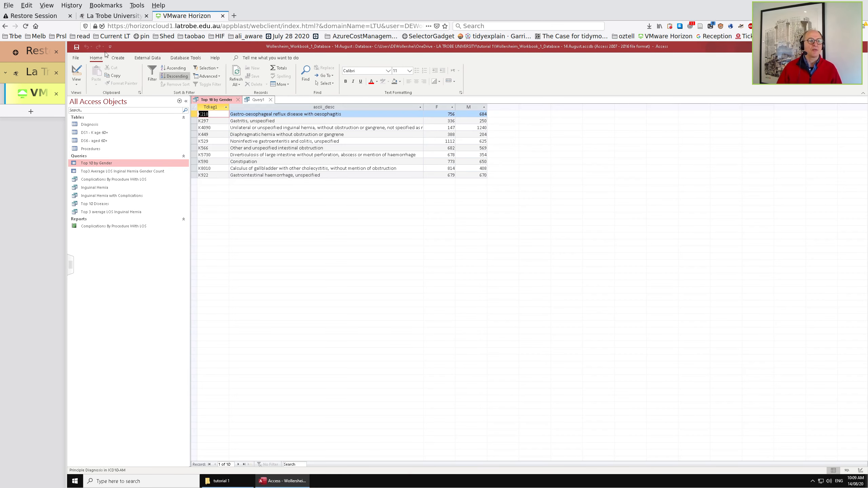
{"action": "left_click", "coordinate": [77, 70]}
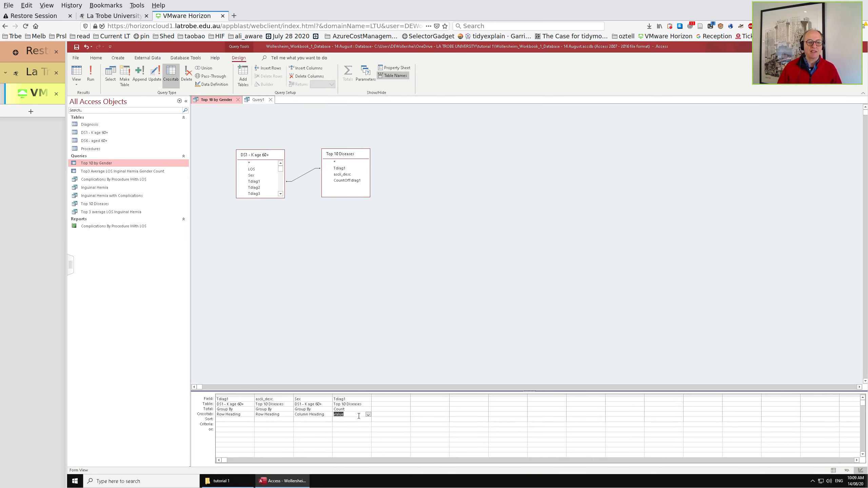
{"action": "left_click", "coordinate": [91, 72]}
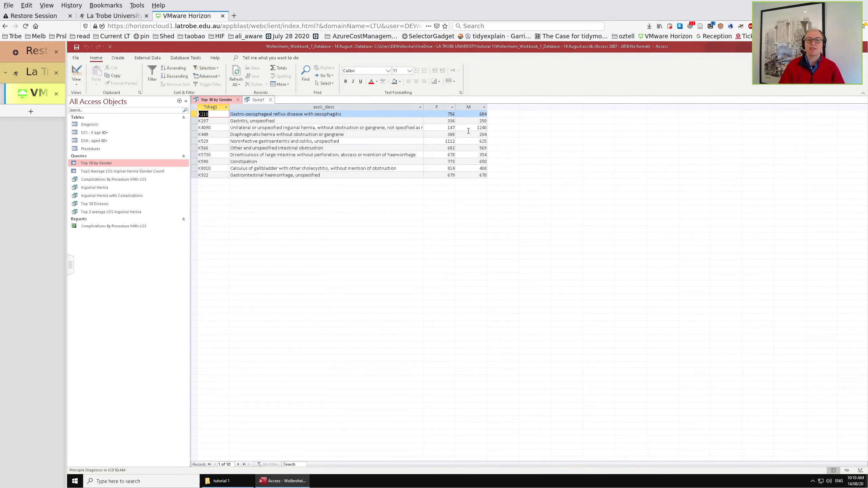
{"action": "left_click", "coordinate": [238, 100]}
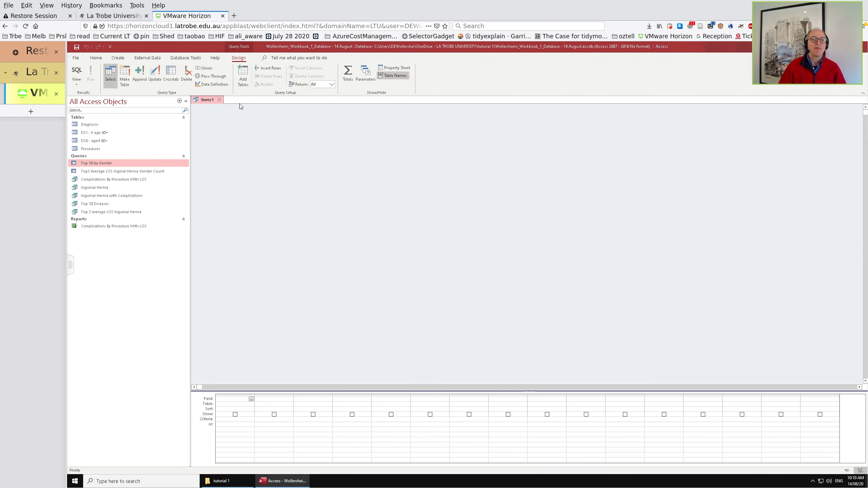
Add the Top 10 by Gender query as the new query's source and include its Tdiag1, ascii_desc, F and M fields.
{"action": "left_click_drag", "start_coordinate": [165, 162], "coordinate": [252, 157]}
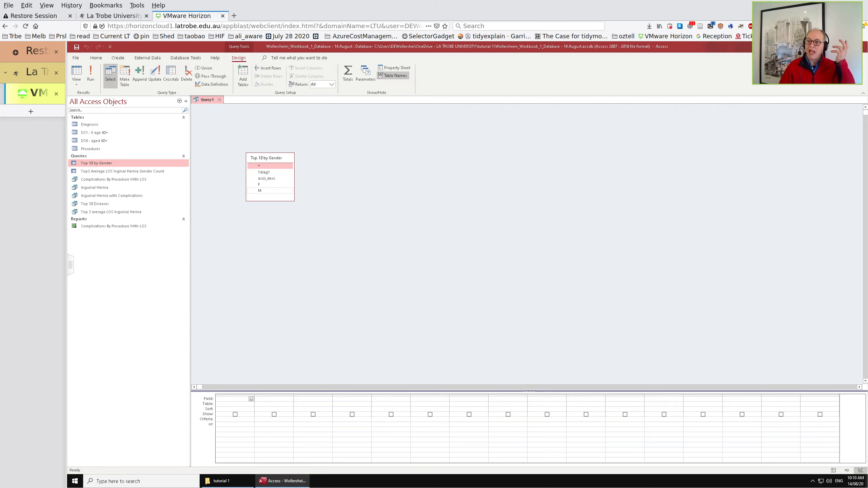
{"action": "double_click", "coordinate": [265, 172]}
{"action": "double_click", "coordinate": [265, 179]}
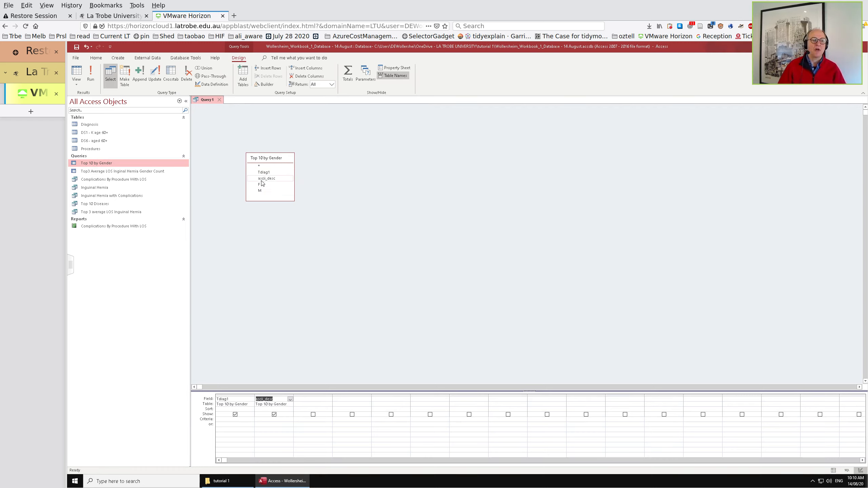
{"action": "left_click", "coordinate": [259, 186]}
{"action": "double_click", "coordinate": [259, 186]}
{"action": "double_click", "coordinate": [260, 190]}
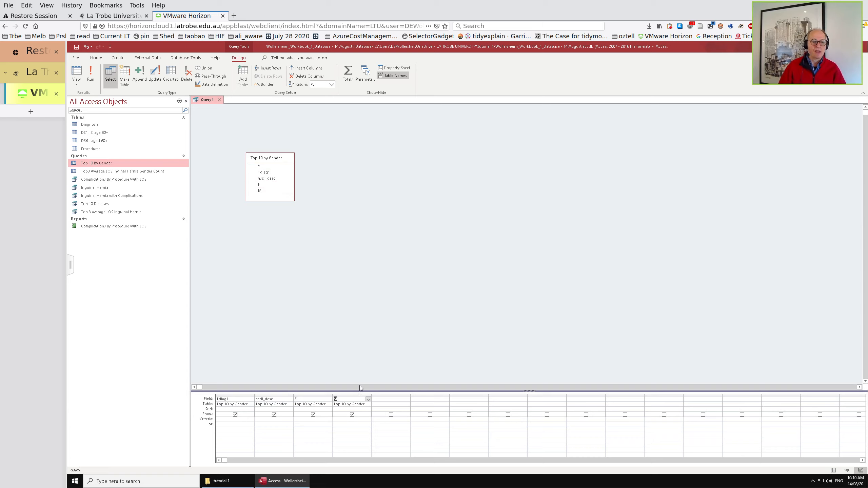
Add a calculated field named Total that sums F and M, and run the query.
{"action": "left_click", "coordinate": [390, 401]}
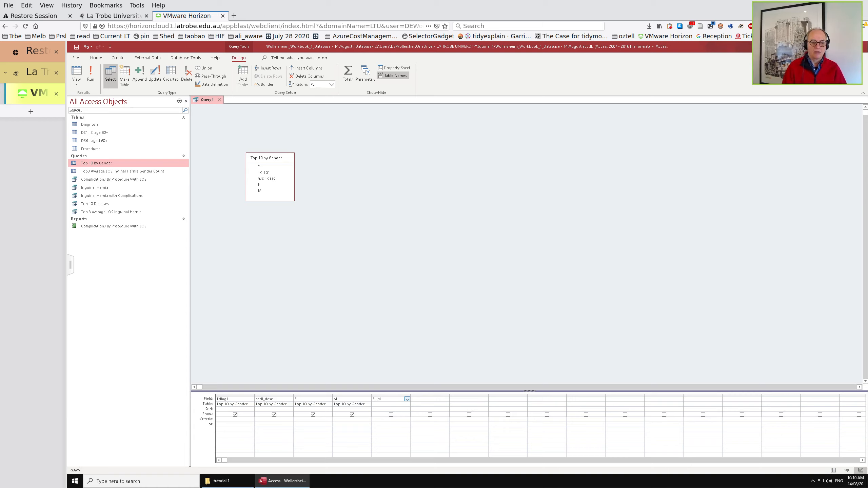
{"action": "type", "text": "Total:"}
{"action": "key", "text": "Tab"}
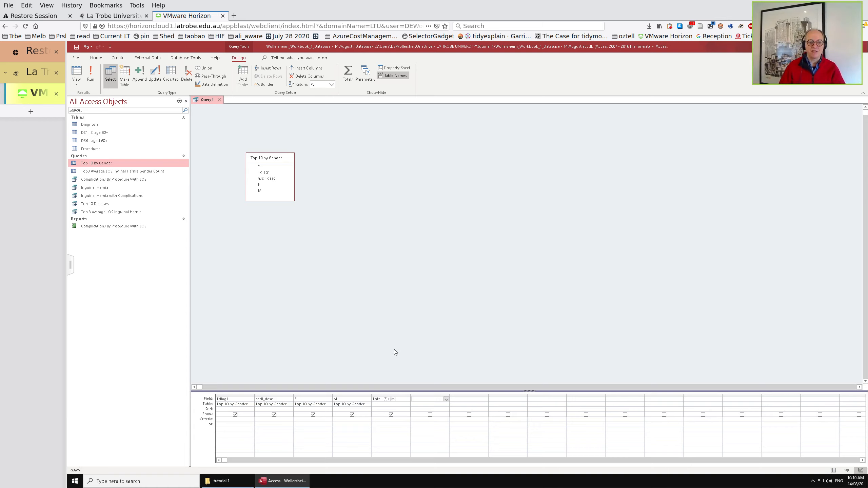
{"action": "left_click", "coordinate": [91, 73]}
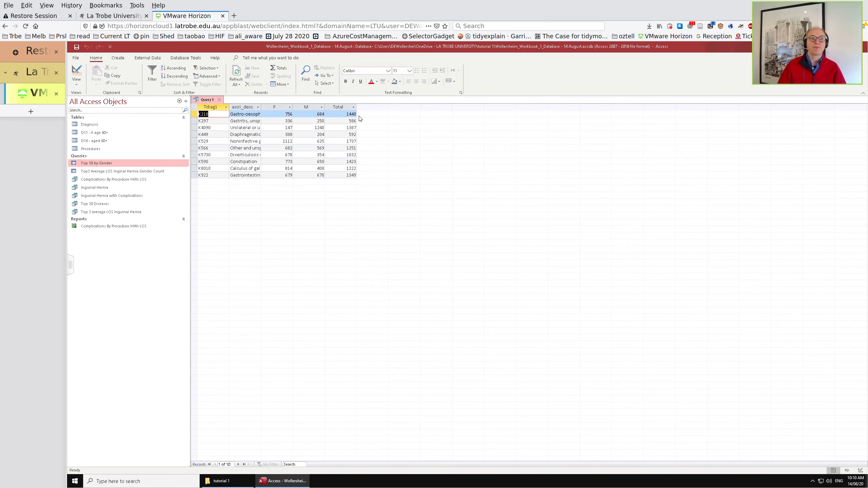
Add Top 10 Diseases to the query design joined on Tdiag1, include its CountOfTdiag1 field, and run the query.
{"action": "left_click", "coordinate": [78, 73]}
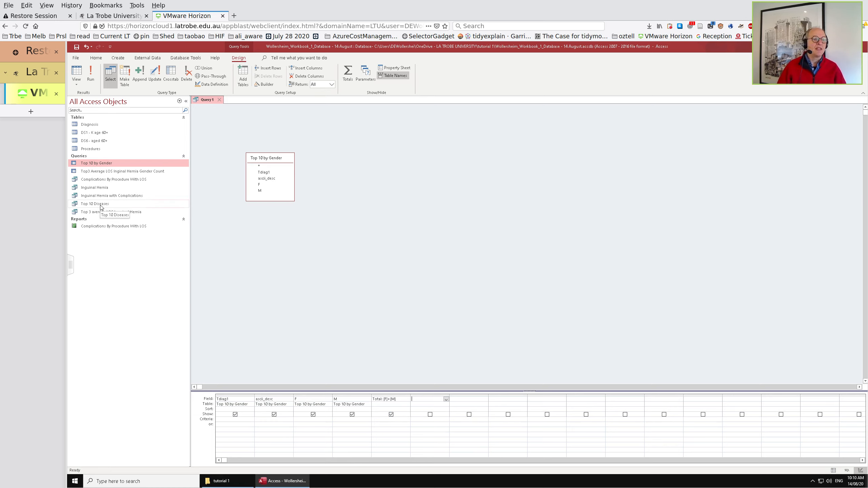
{"action": "left_click", "coordinate": [134, 204]}
{"action": "left_click_drag", "start_coordinate": [134, 204], "coordinate": [378, 164]}
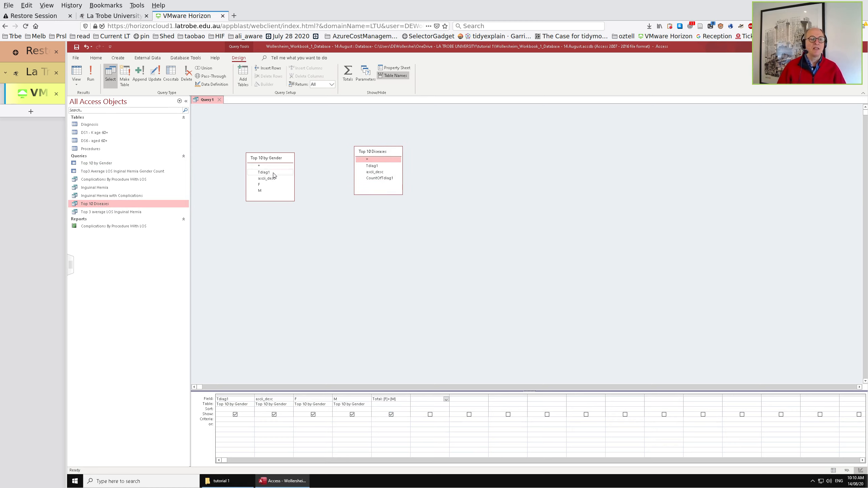
{"action": "left_click_drag", "start_coordinate": [273, 173], "coordinate": [424, 400]}
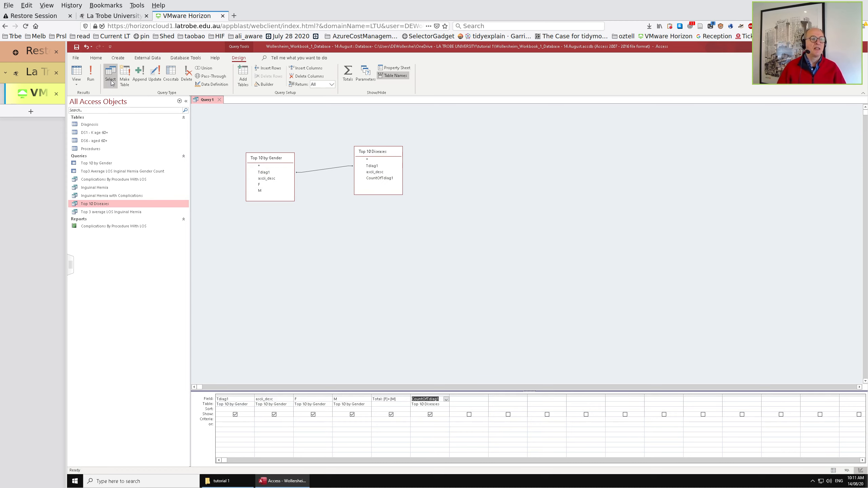
{"action": "left_click", "coordinate": [91, 75]}
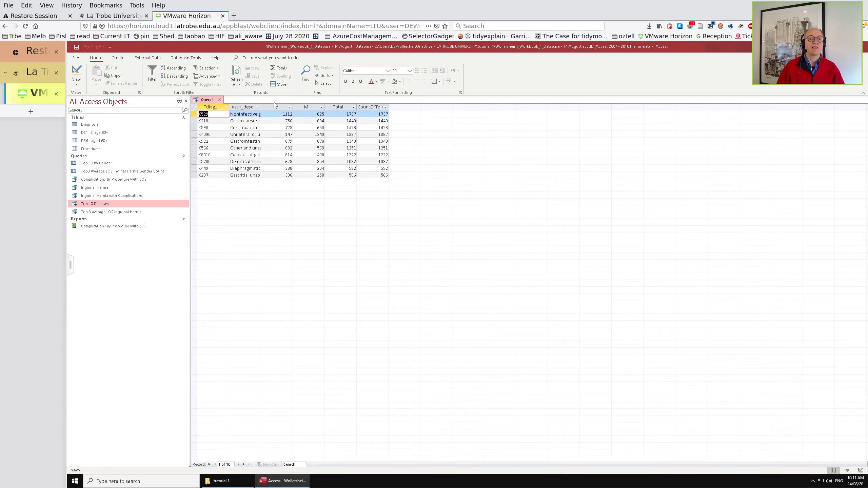
Add a calculated field dividing F by Total, run the query, and widen the resulting ratio column to show full values.
{"action": "left_click", "coordinate": [77, 72]}
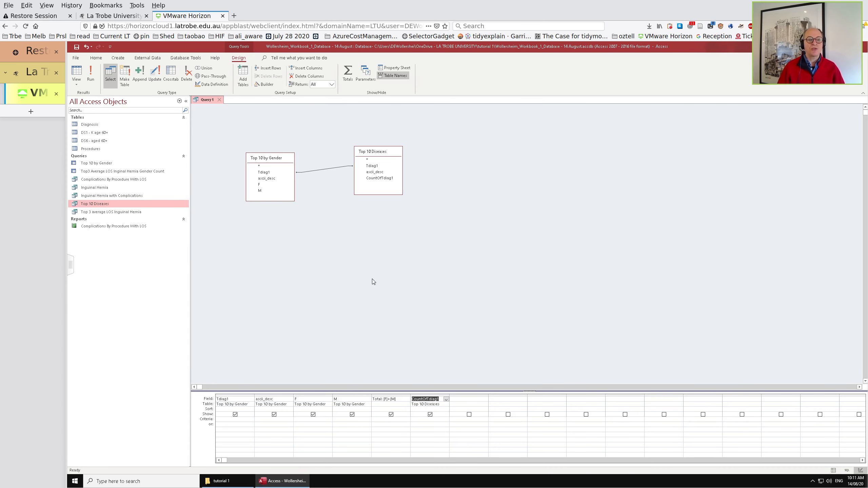
{"action": "left_click", "coordinate": [471, 401]}
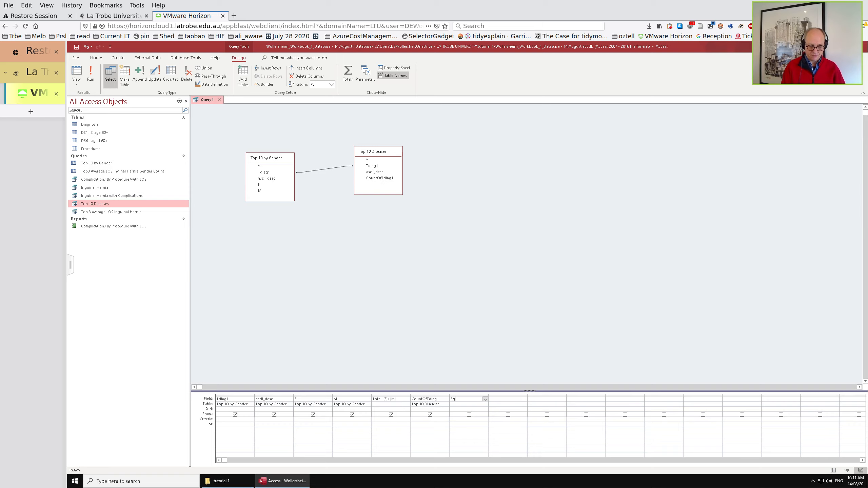
{"action": "type", "text": "+M]"}
{"action": "key", "text": "BackSpace"}
{"action": "key", "text": "BackSpace"}
{"action": "key", "text": "BackSpace"}
{"action": "key", "text": "BackSpace"}
{"action": "key", "text": "BackSpace"}
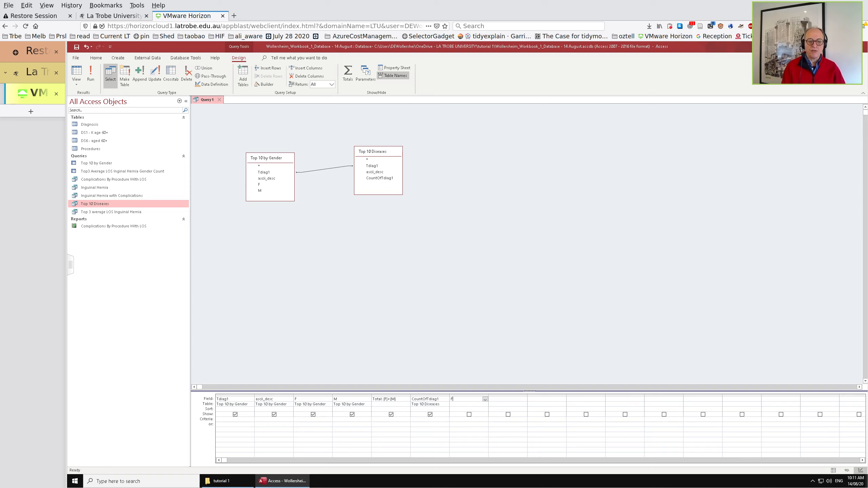
{"action": "type", "text": "Total"}
{"action": "key", "text": "Tab"}
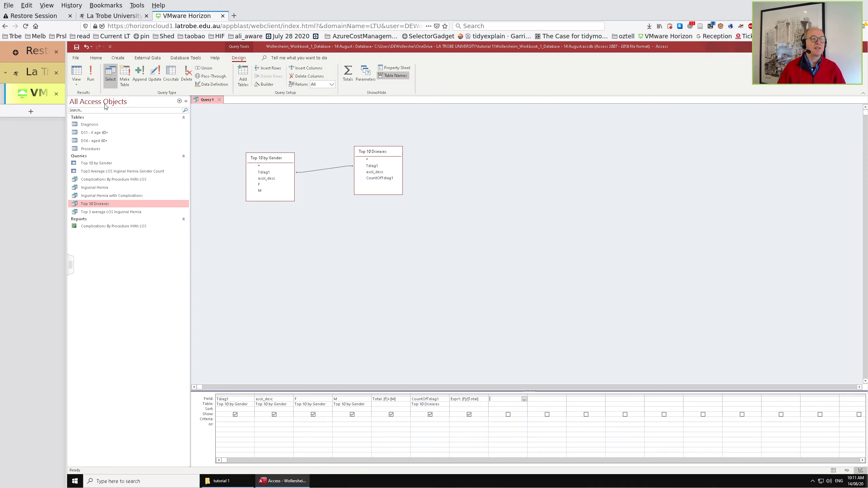
{"action": "left_click", "coordinate": [92, 73]}
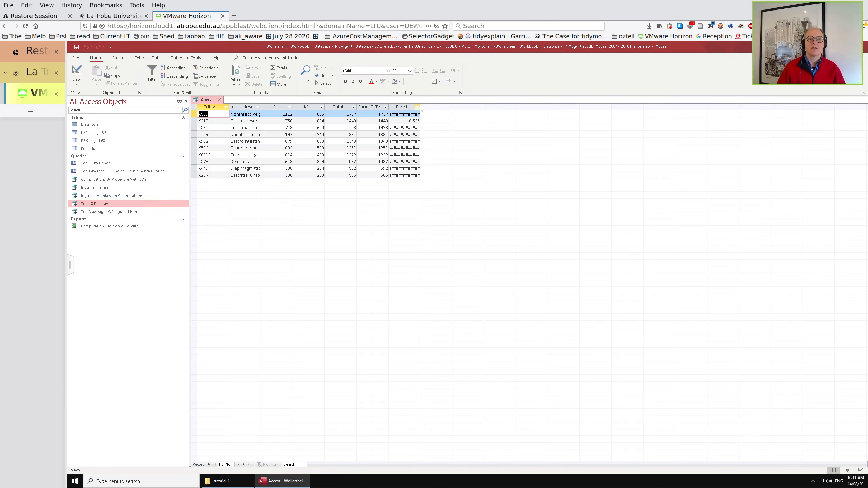
{"action": "left_click_drag", "start_coordinate": [420, 107], "coordinate": [449, 105]}
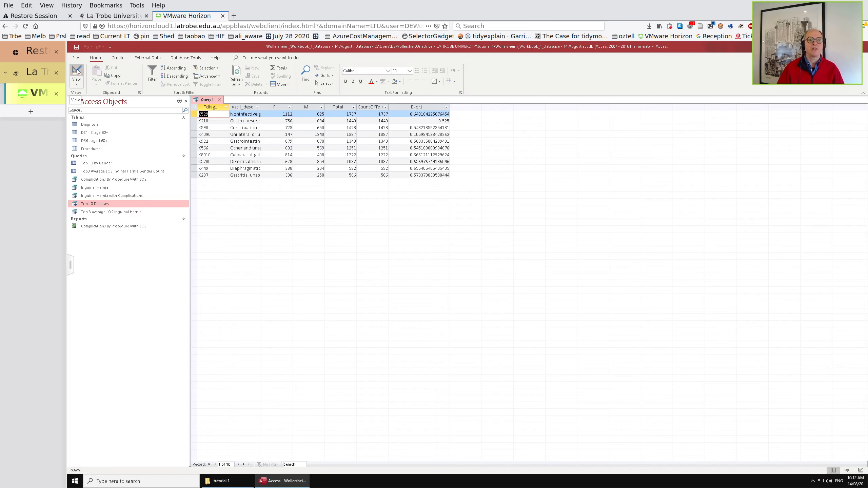
{"action": "left_click", "coordinate": [425, 109]}
{"action": "right_click", "coordinate": [425, 110]}
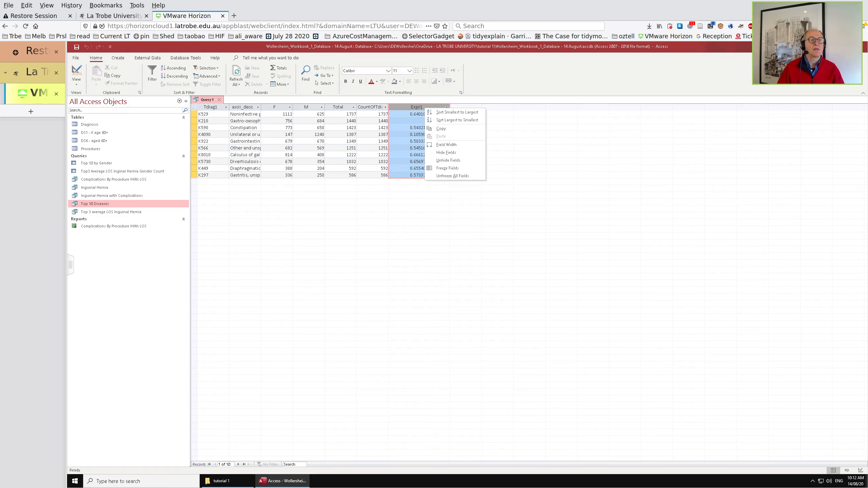
{"action": "left_click", "coordinate": [373, 208]}
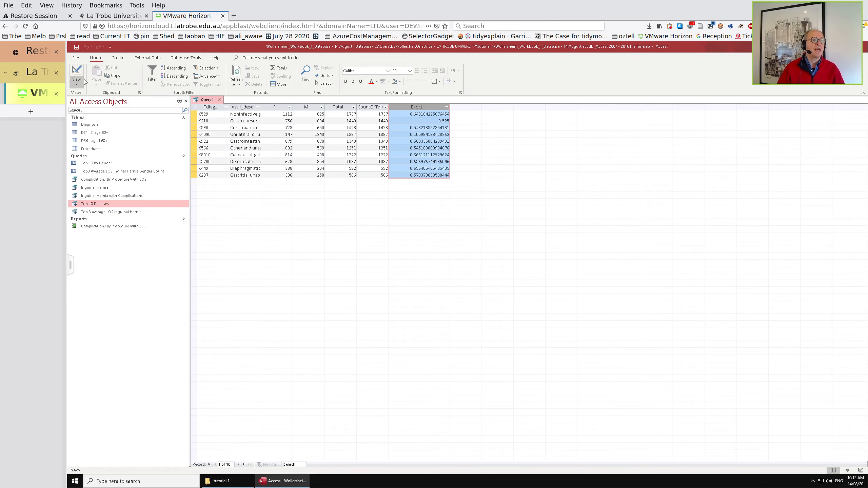
Return to the query design and add calculated fields for M/Total and F/total*100.
{"action": "left_click", "coordinate": [76, 72]}
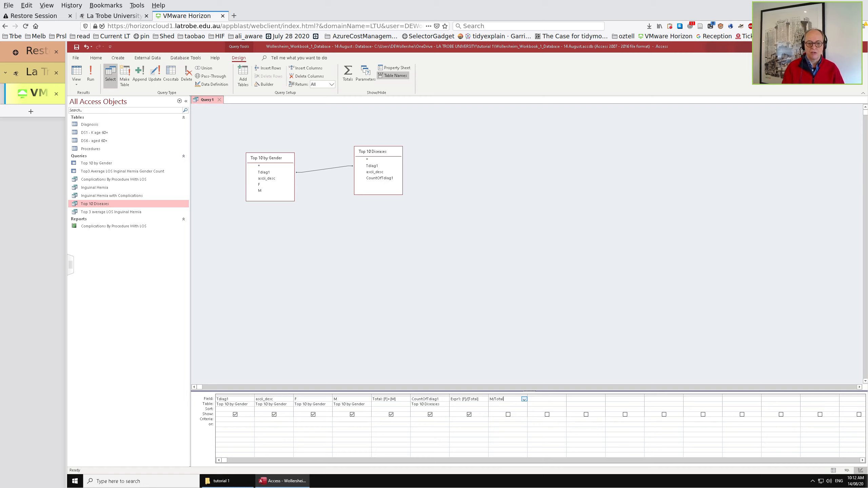
{"action": "key", "text": "Return"}
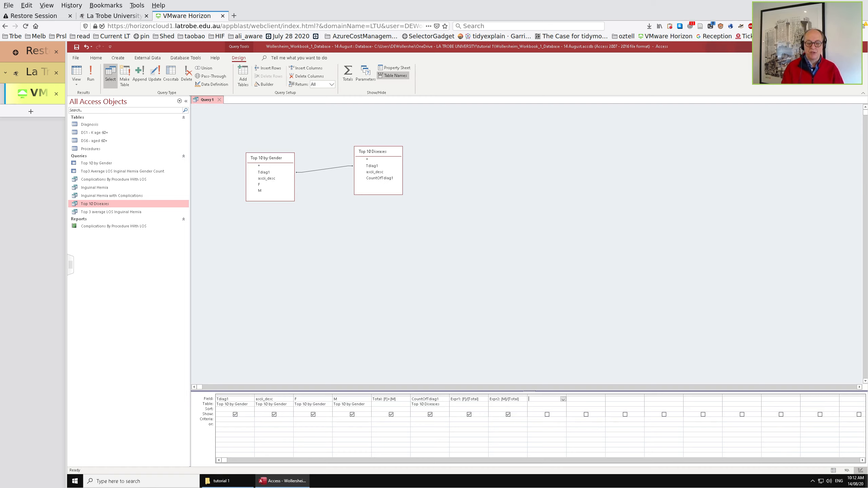
{"action": "type", "text": "F/total*100"}
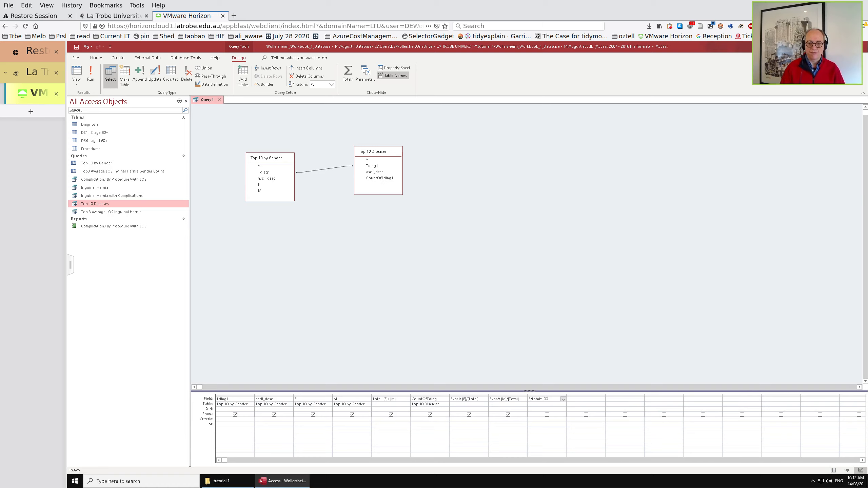
{"action": "key", "text": "Left"}
{"action": "key", "text": "Left"}
{"action": "key", "text": "Left"}
{"action": "key", "text": "Left"}
{"action": "key", "text": "Left"}
{"action": "key", "text": "Left"}
{"action": "key", "text": "Left"}
{"action": "key", "text": "Left"}
{"action": "key", "text": "Right"}
{"action": "key", "text": "Right"}
{"action": "key", "text": "Right"}
{"action": "key", "text": "Right"}
{"action": "key", "text": "Right"}
{"action": "key", "text": "Right"}
{"action": "key", "text": "Right"}
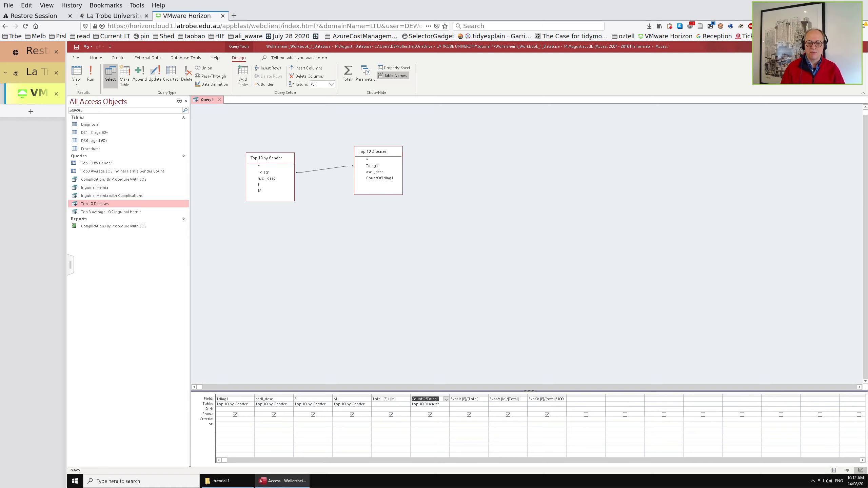
Wrap the expression of the F/total*100 calculated field in the Round function with a precision of 1.
{"action": "left_click", "coordinate": [551, 399]}
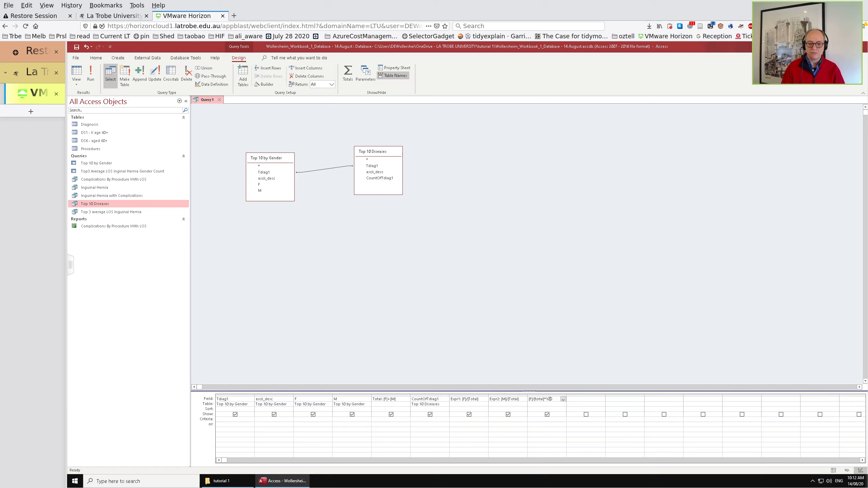
{"action": "key", "text": "Caps_Lock"}
{"action": "right_click", "coordinate": [553, 400]}
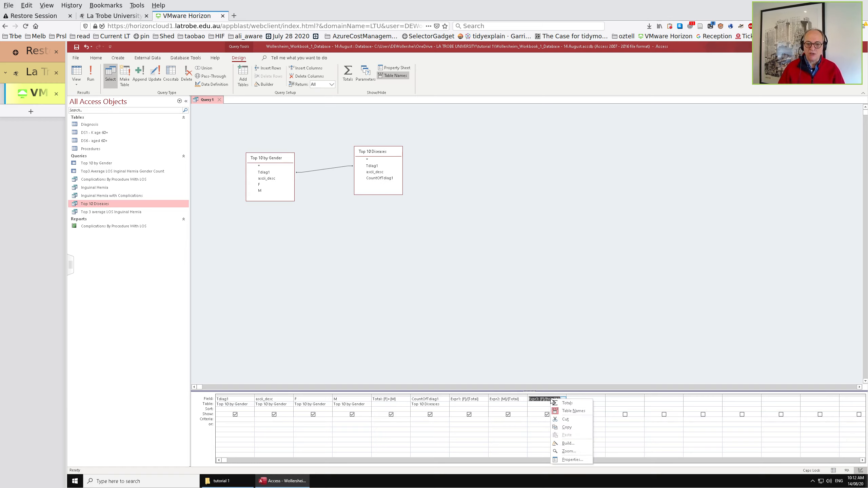
{"action": "left_click", "coordinate": [567, 444]}
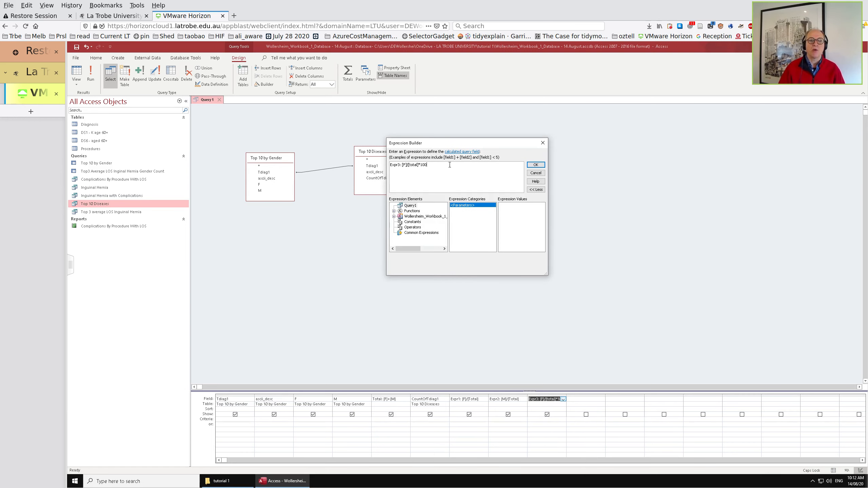
{"action": "key", "text": "Caps_Lock"}
{"action": "type", "text": "a"}
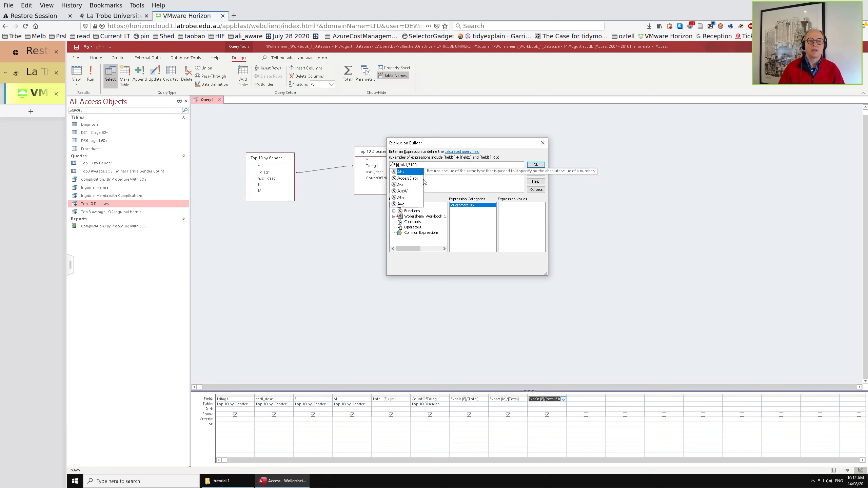
{"action": "key", "text": "BackSpace"}
{"action": "type", "text": "Round("}
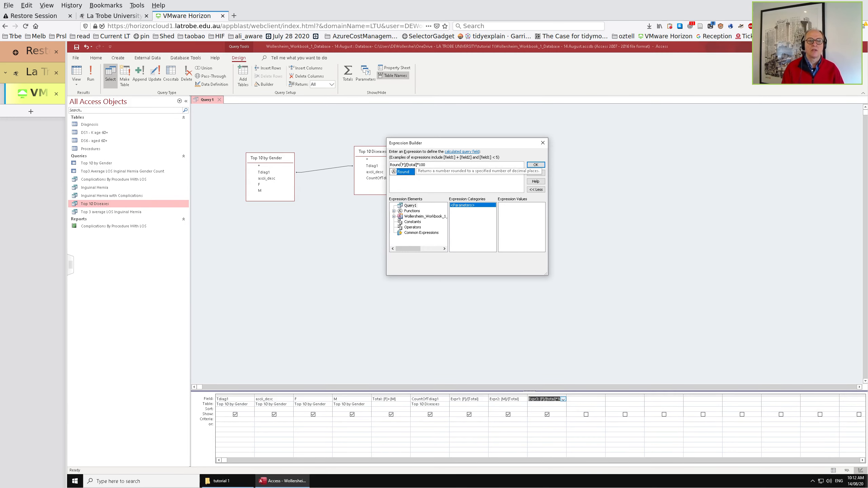
{"action": "type", "text": "["}
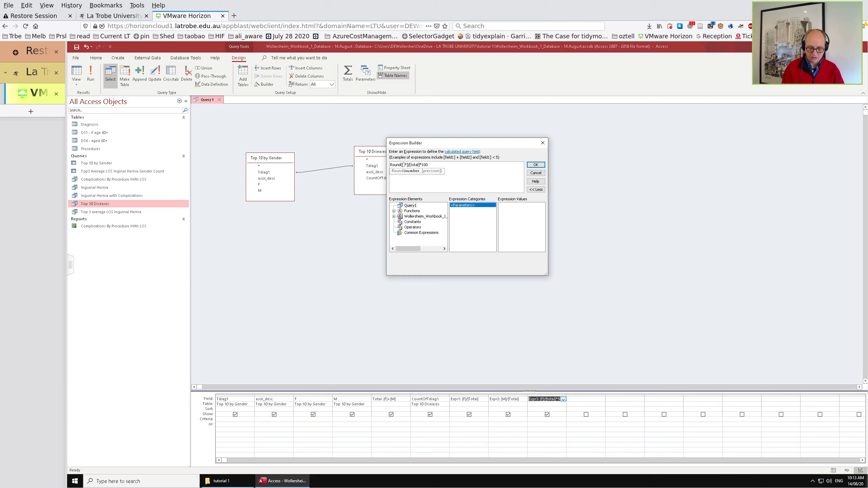
{"action": "left_click", "coordinate": [409, 165]}
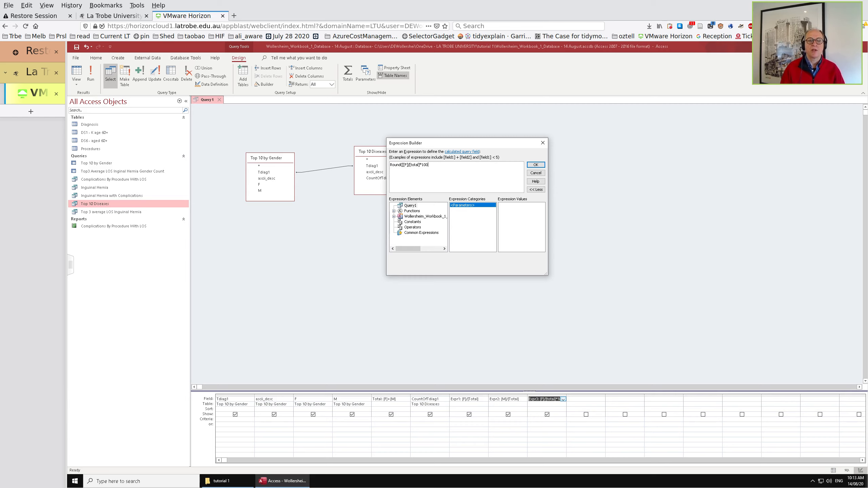
{"action": "type", "text": ","}
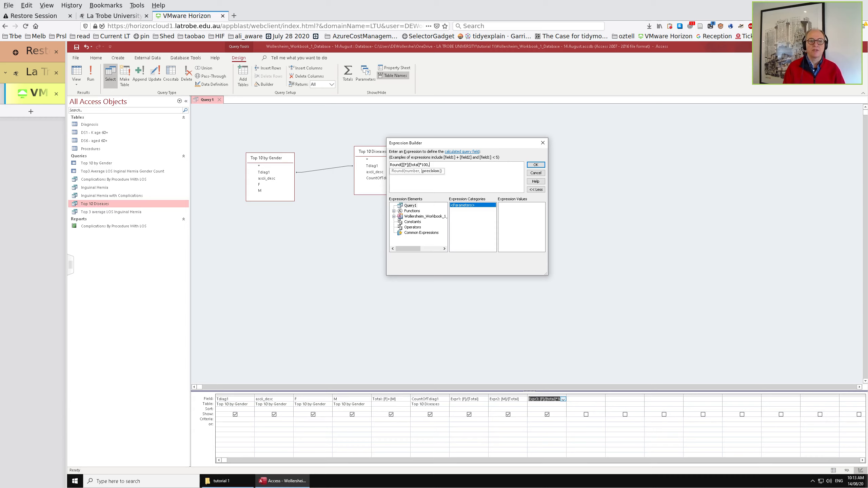
{"action": "type", "text": "1"}
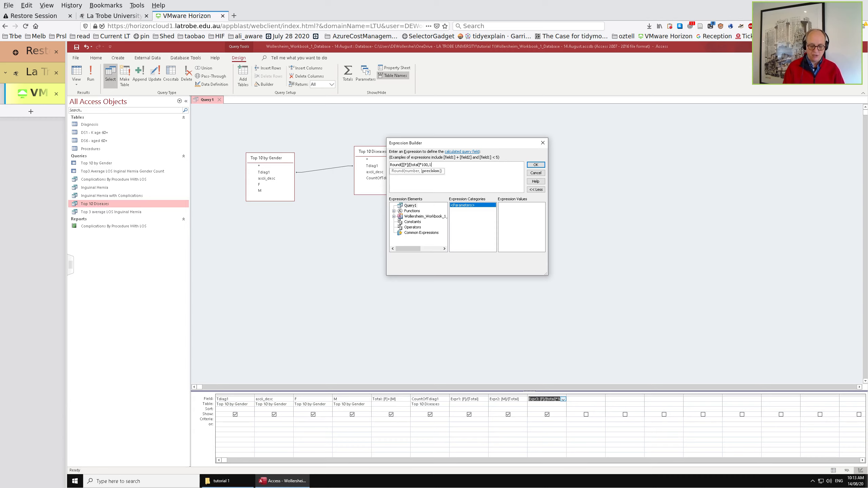
{"action": "type", "text": ")"}
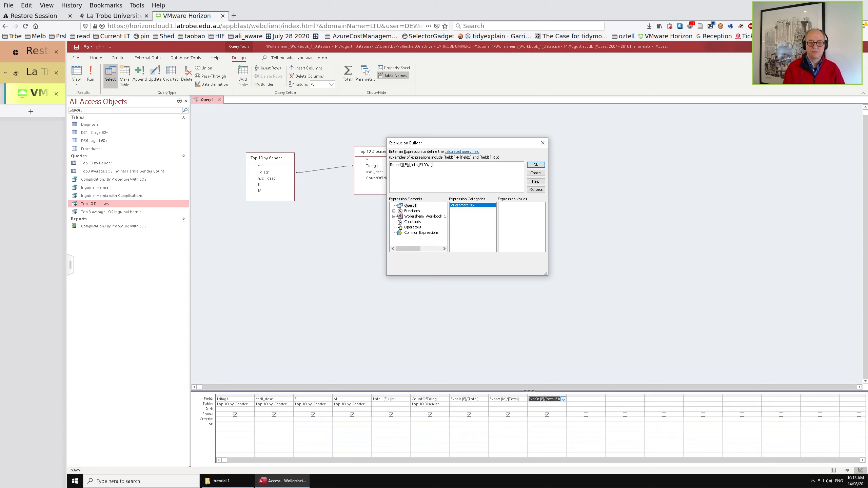
{"action": "left_click", "coordinate": [535, 165]}
Exclude the rounded female percentage field from the displayed results and rename it Percent Female.
{"action": "left_click", "coordinate": [564, 415]}
{"action": "left_click", "coordinate": [559, 417]}
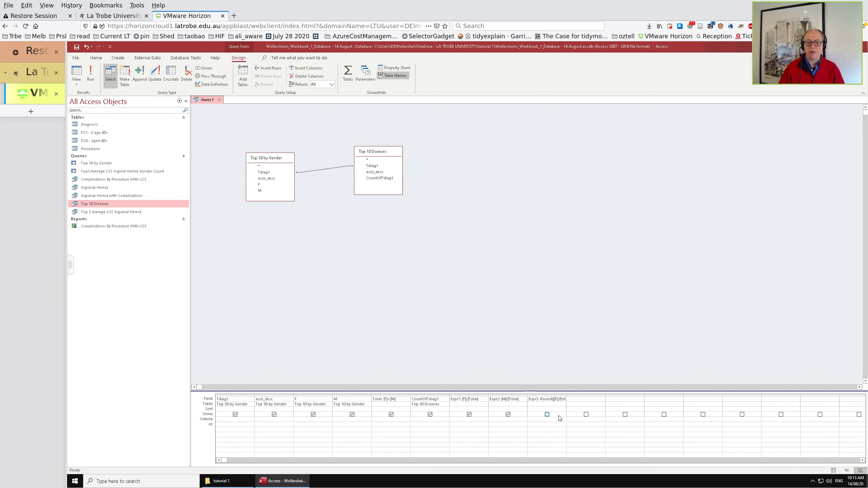
{"action": "left_click", "coordinate": [537, 400]}
{"action": "key", "text": "shift+Left"}
{"action": "key", "text": "shift+Left"}
{"action": "key", "text": "shift+Left"}
{"action": "key", "text": "shift+Left"}
{"action": "type", "text": "Percent"}
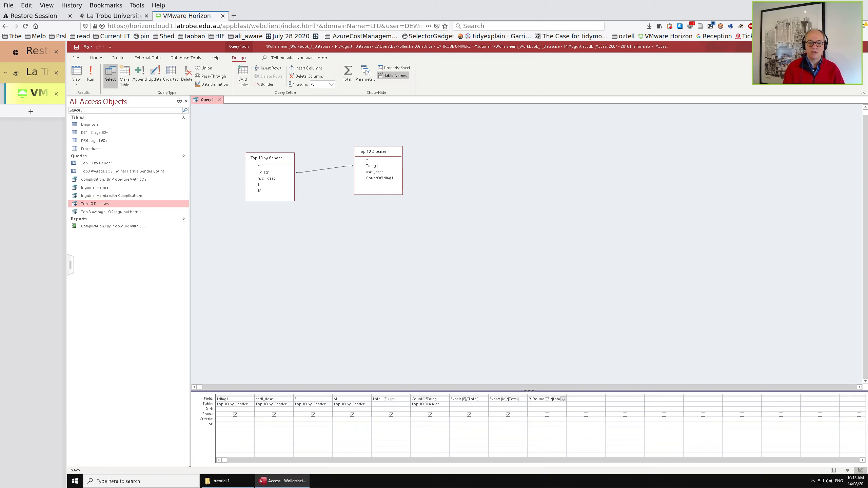
{"action": "type", "text": " Female: Roun"}
{"action": "key", "text": "Tab"}
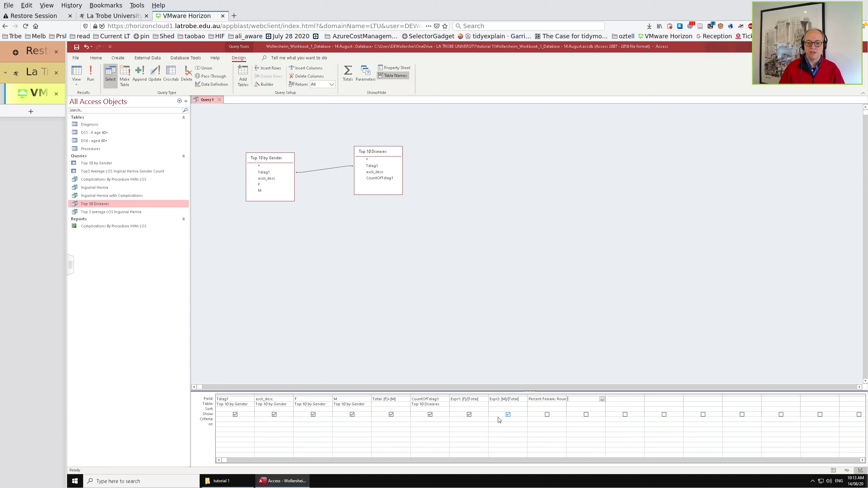
Copy the full Percent Female expression into the next empty field of the query design.
{"action": "left_click", "coordinate": [543, 395]}
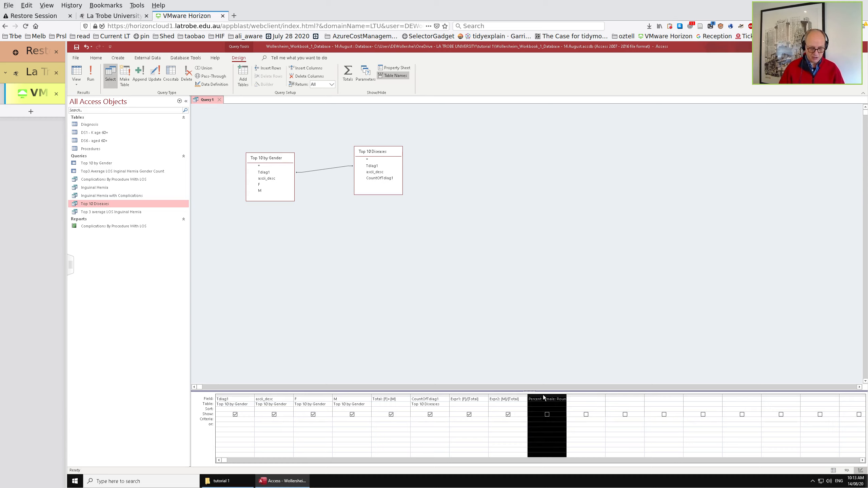
{"action": "left_click", "coordinate": [576, 396]}
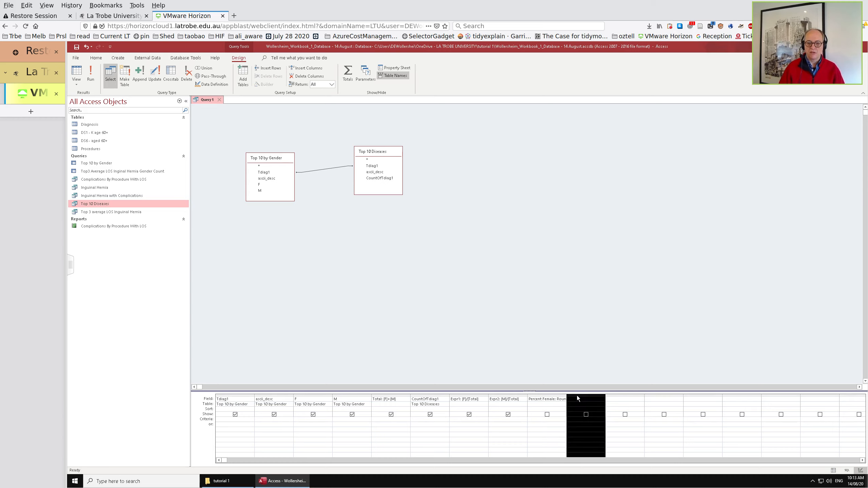
{"action": "left_click", "coordinate": [548, 399]}
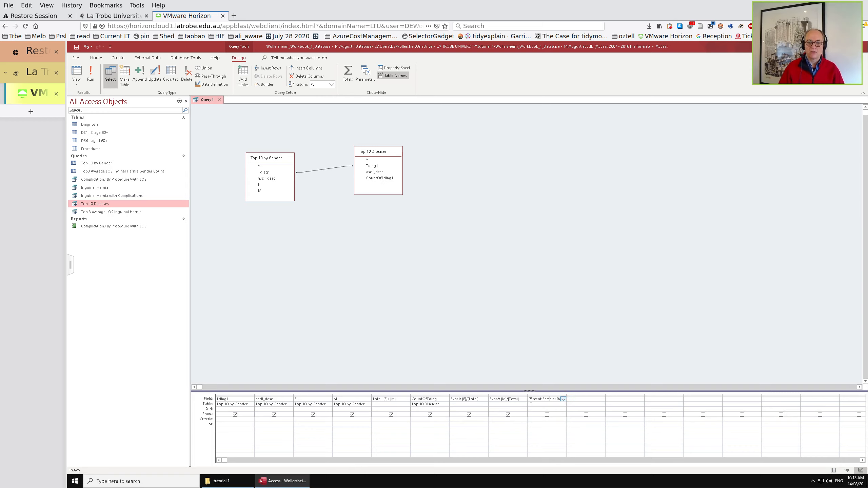
{"action": "double_click", "coordinate": [535, 399]}
{"action": "right_click", "coordinate": [535, 399]}
{"action": "left_click", "coordinate": [545, 446]}
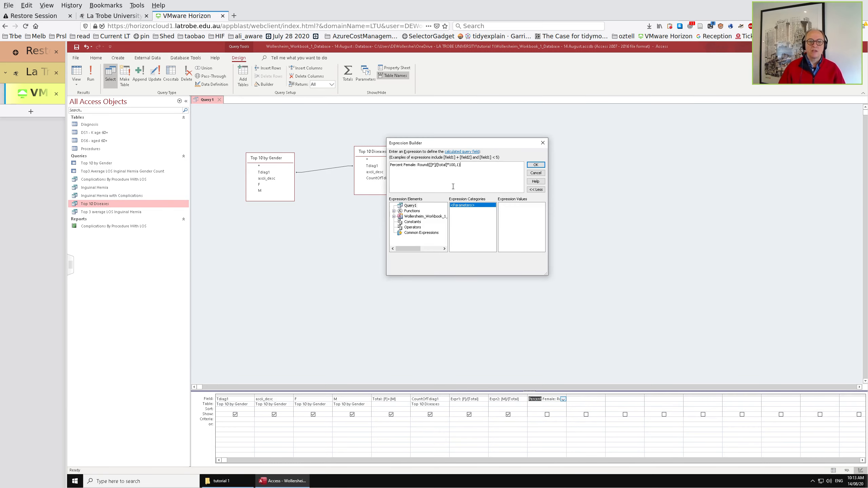
{"action": "key", "text": "ctrl+a"}
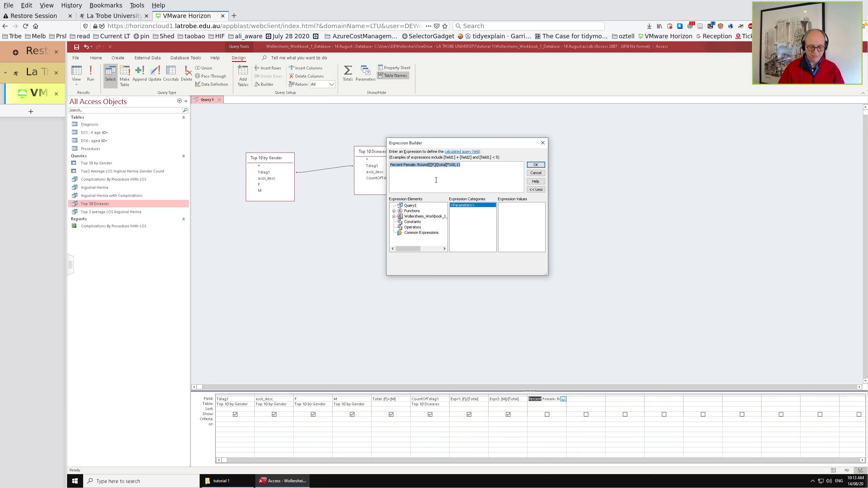
{"action": "left_click", "coordinate": [536, 165]}
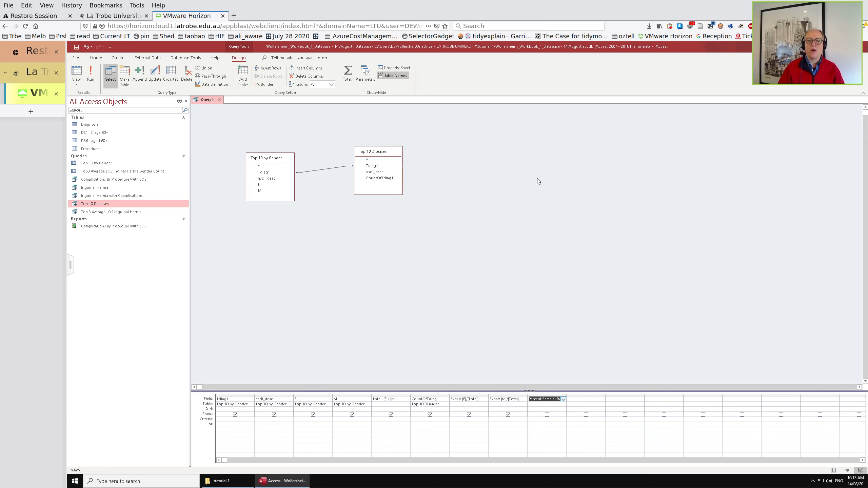
{"action": "right_click", "coordinate": [574, 399]}
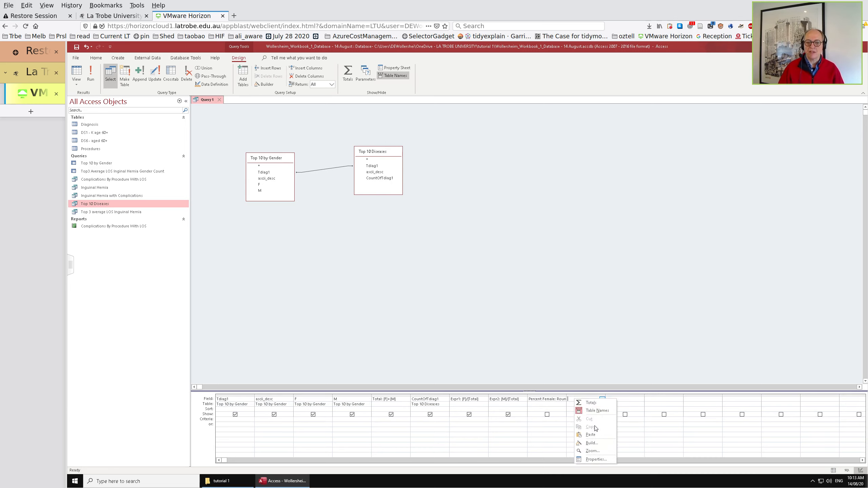
{"action": "left_click", "coordinate": [590, 435]}
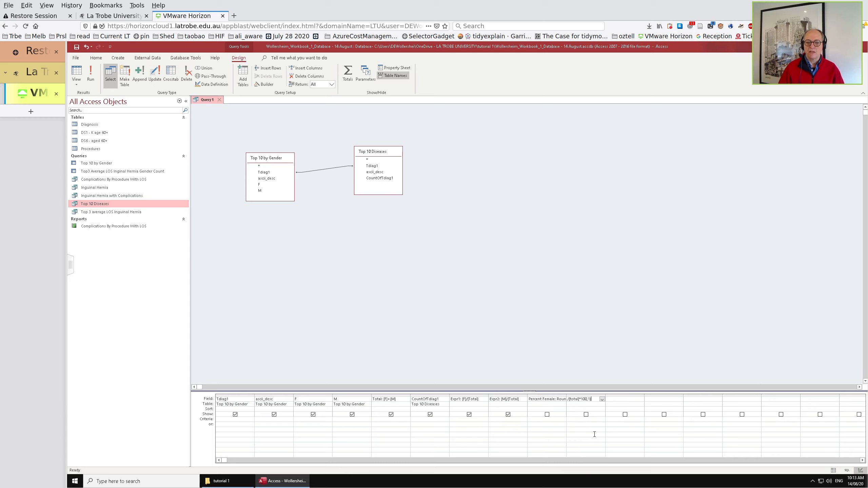
Rename the copied field Percent Male and make its rounded expression use M instead of F.
{"action": "right_click", "coordinate": [592, 399]}
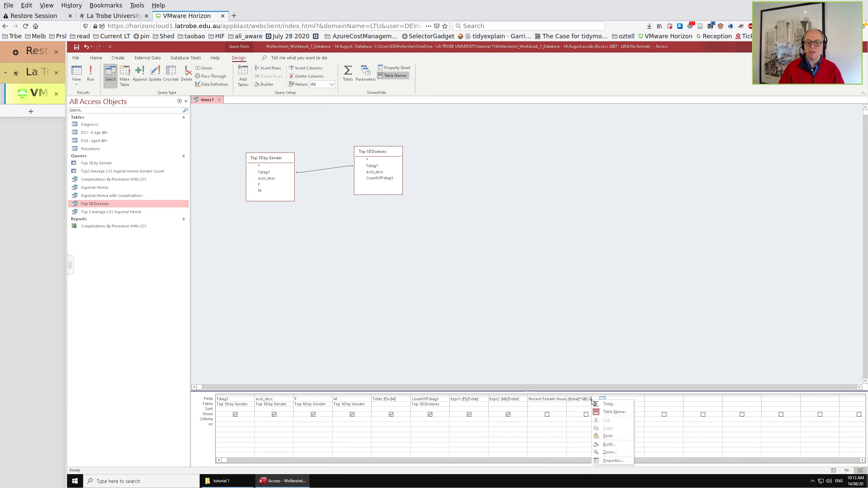
{"action": "left_click", "coordinate": [608, 444]}
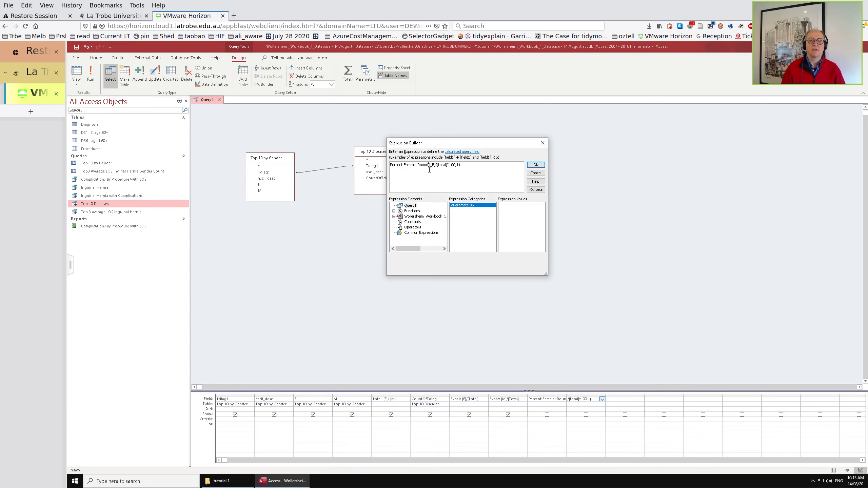
{"action": "key", "text": "ctrl+shift+Left"}
{"action": "key", "text": "Left"}
{"action": "key", "text": "Delete"}
{"action": "key", "text": "Delete"}
{"action": "key", "text": "Delete"}
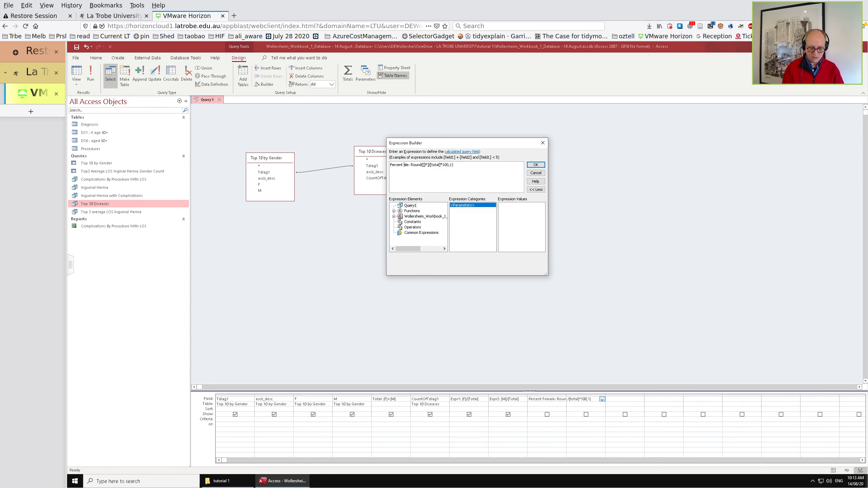
{"action": "type", "text": "M"}
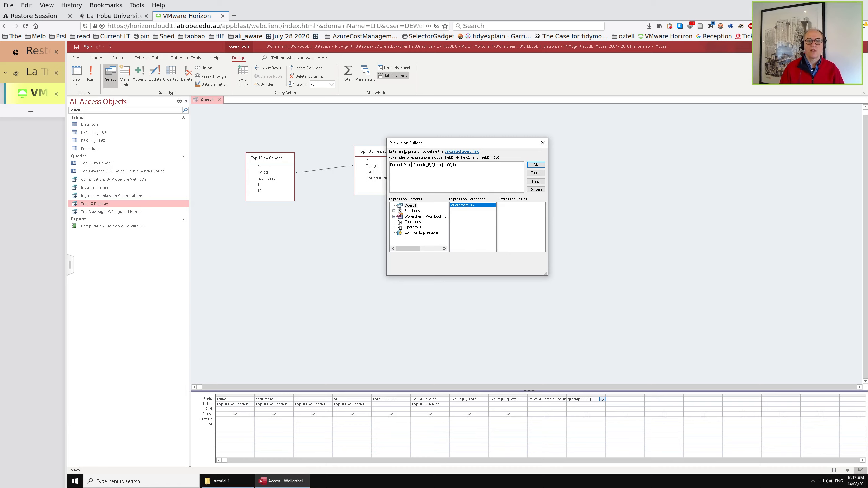
{"action": "double_click", "coordinate": [429, 165]}
{"action": "type", "text": "M"}
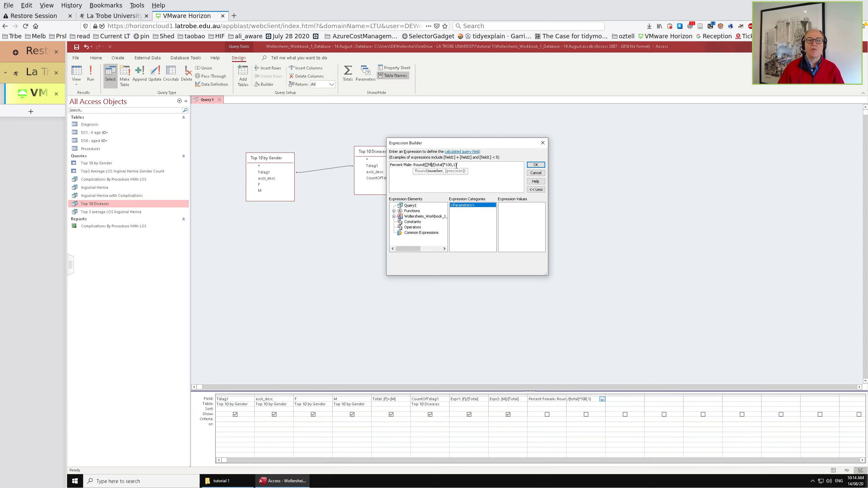
{"action": "left_click", "coordinate": [535, 166]}
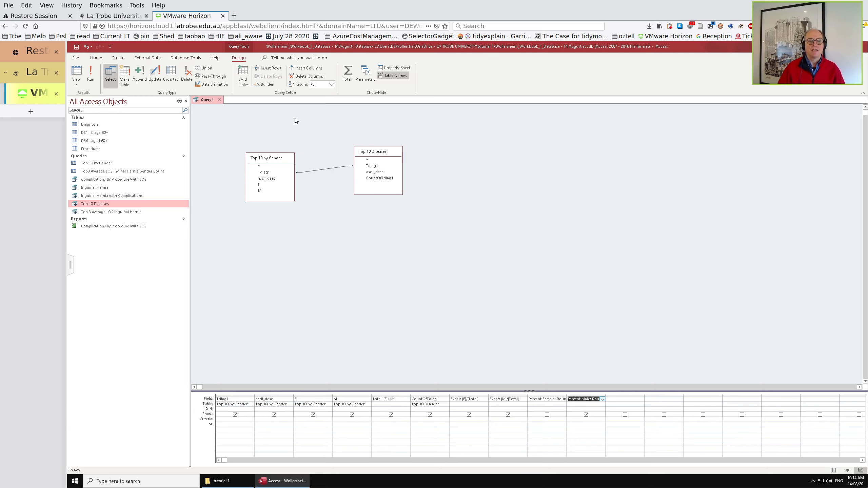
Try running the query and remove the extra opening bracket before M in the Percent Male expression.
{"action": "left_click", "coordinate": [92, 72]}
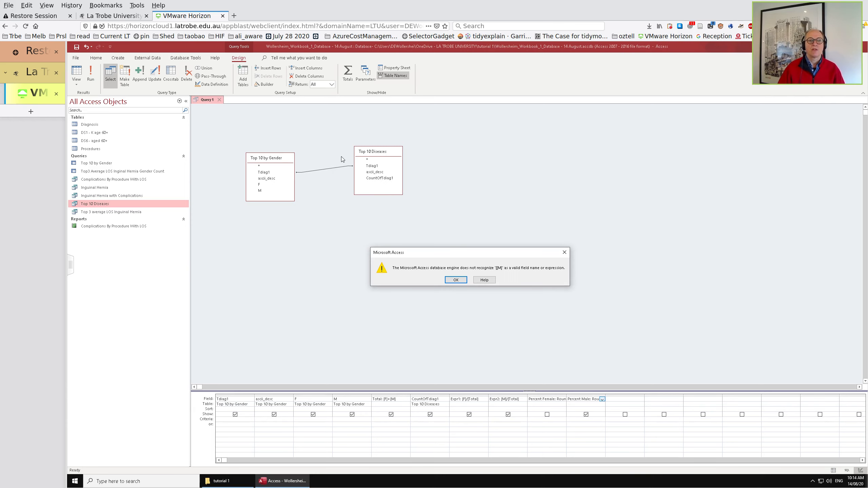
{"action": "left_click", "coordinate": [454, 280]}
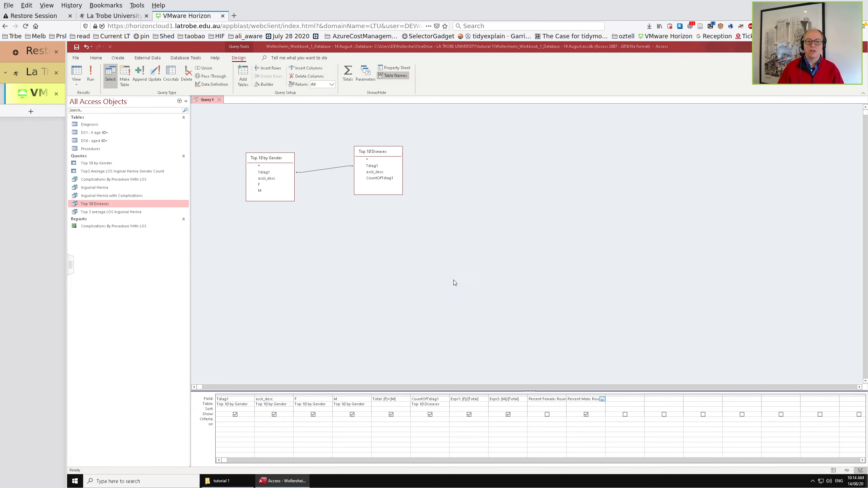
{"action": "right_click", "coordinate": [589, 400]}
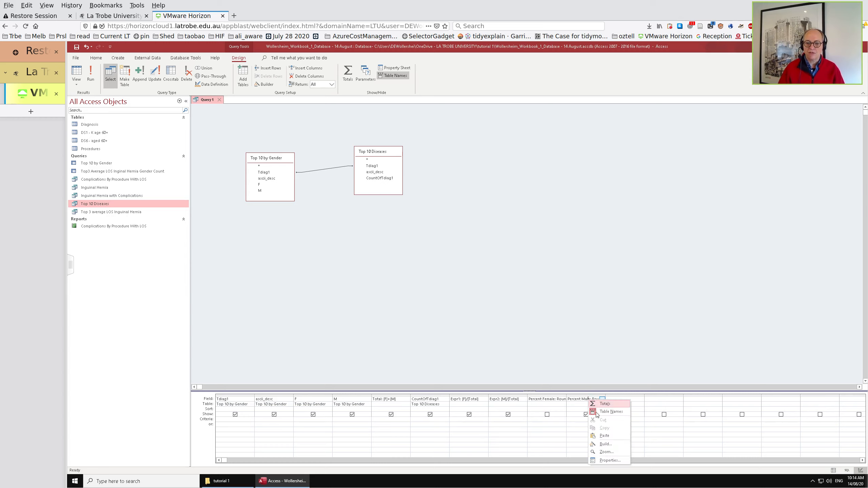
{"action": "left_click", "coordinate": [599, 441]}
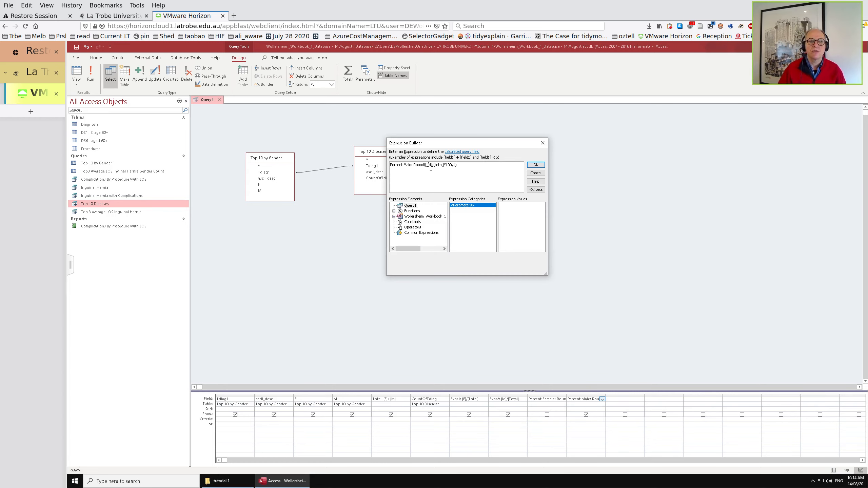
{"action": "key", "text": "BackSpace"}
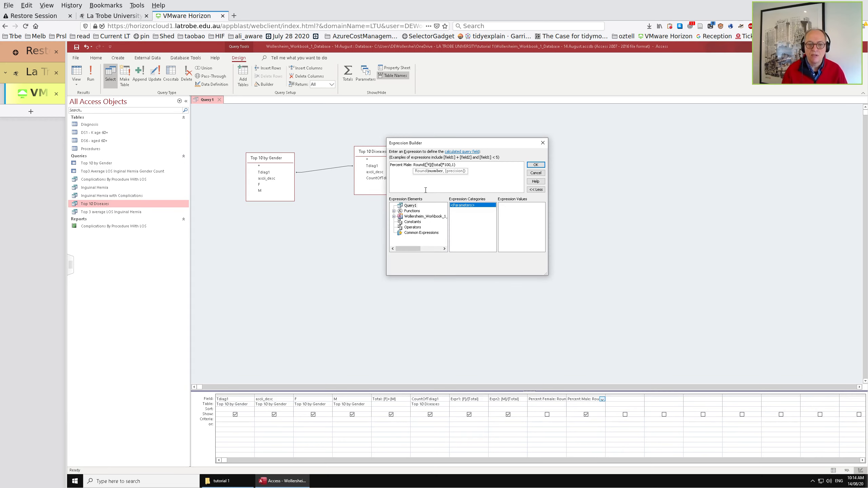
{"action": "left_click", "coordinate": [535, 165]}
Run the query and widen the M/Total ratio column to show full values before returning to the query design.
{"action": "left_click", "coordinate": [90, 72]}
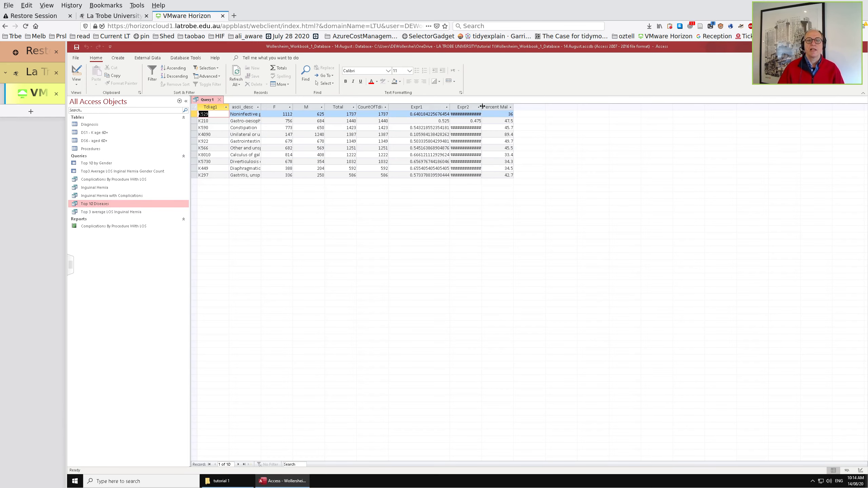
{"action": "double_click", "coordinate": [482, 106]}
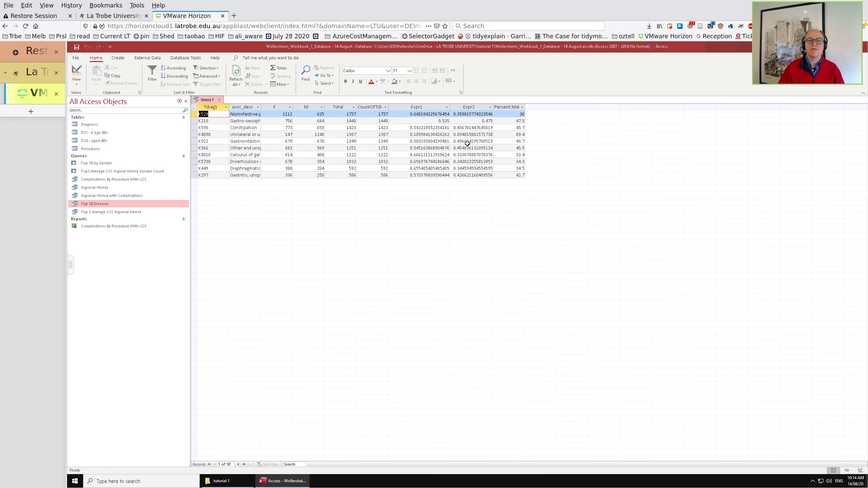
{"action": "left_click", "coordinate": [76, 73]}
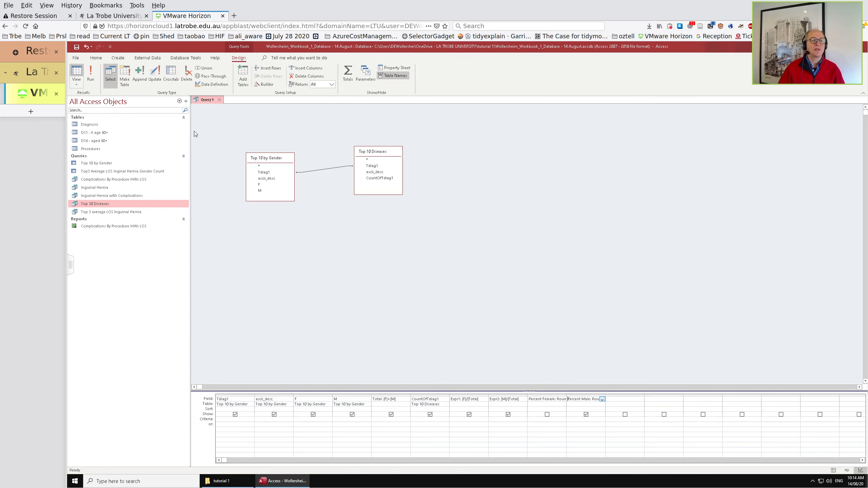
Include the Percent Female field in the query output and try running the query.
{"action": "right_click", "coordinate": [551, 400]}
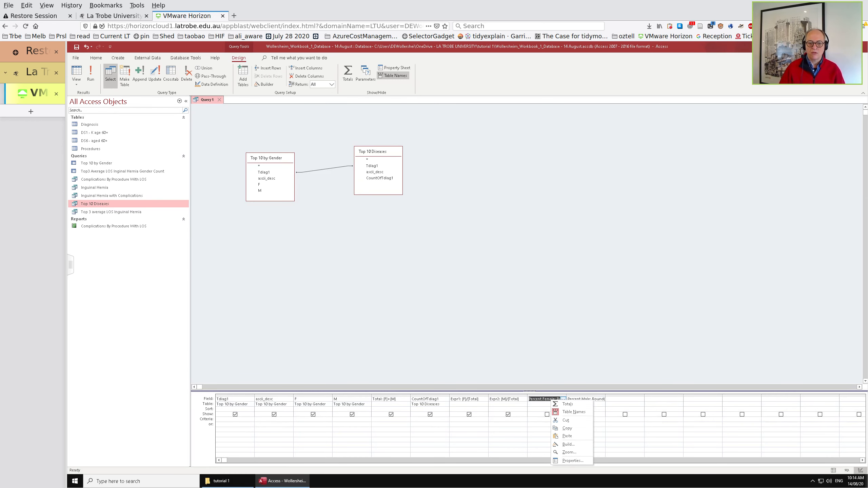
{"action": "left_click", "coordinate": [537, 431]}
{"action": "left_click", "coordinate": [547, 414]}
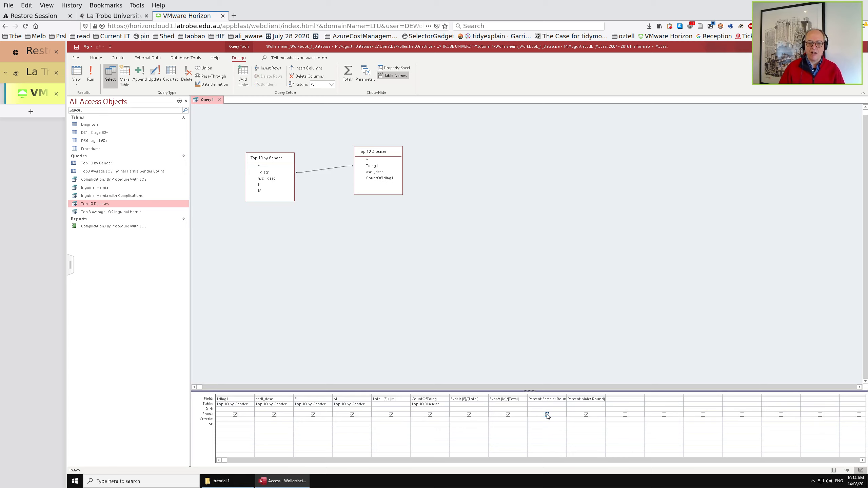
{"action": "left_click", "coordinate": [90, 72]}
{"action": "left_click", "coordinate": [454, 281]}
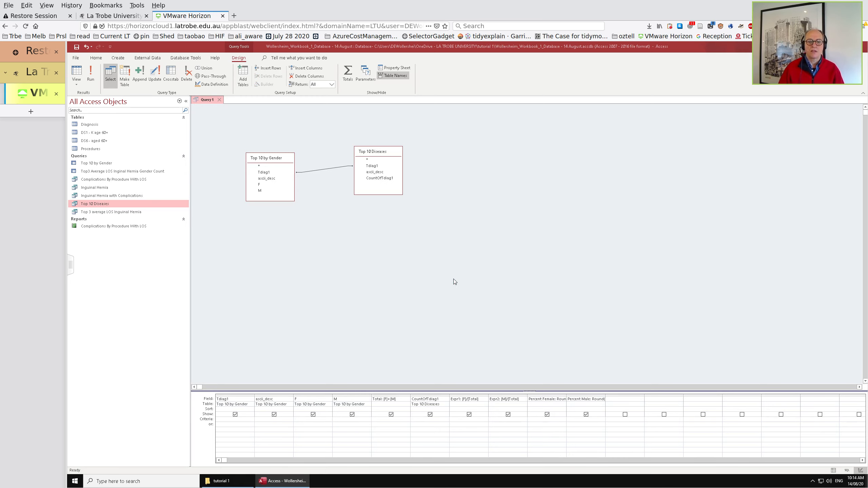
Remove the extra opening bracket before F in the Percent Female expression and run the query.
{"action": "right_click", "coordinate": [554, 400]}
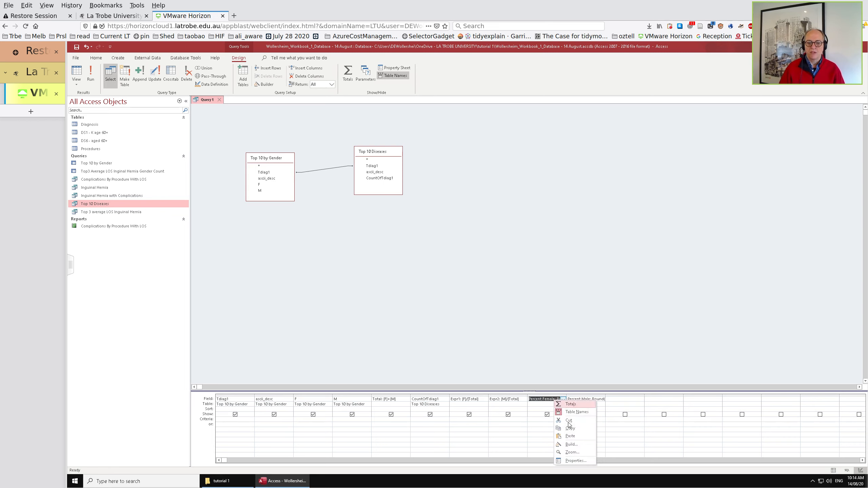
{"action": "left_click", "coordinate": [571, 444]}
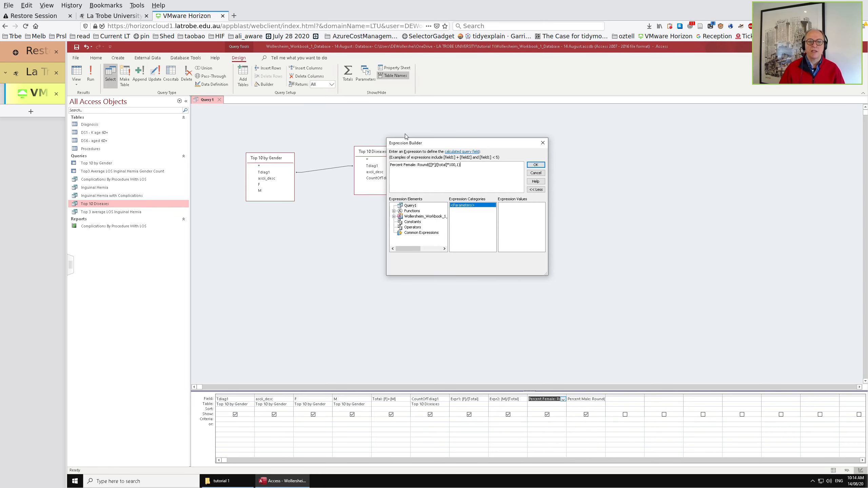
{"action": "key", "text": "BackSpace"}
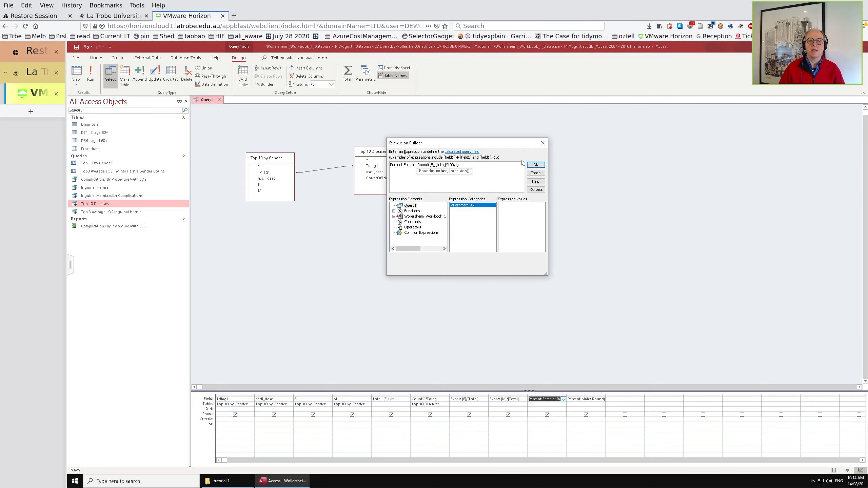
{"action": "left_click", "coordinate": [536, 165]}
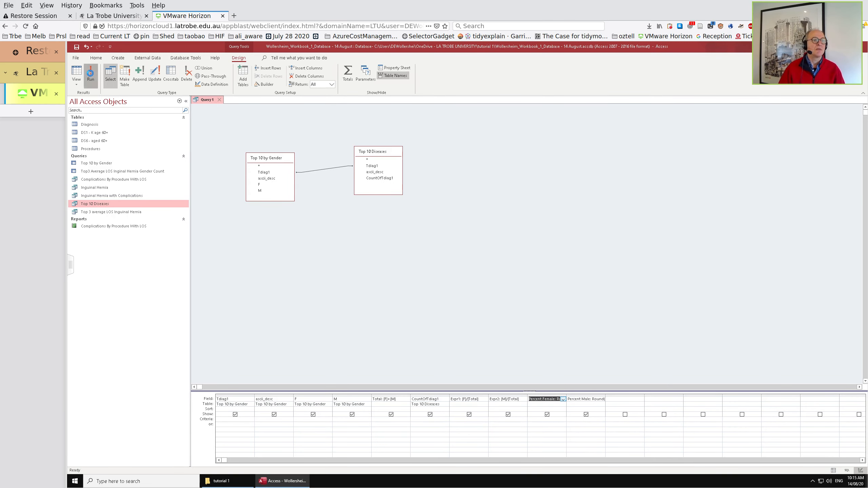
{"action": "left_click", "coordinate": [90, 74]}
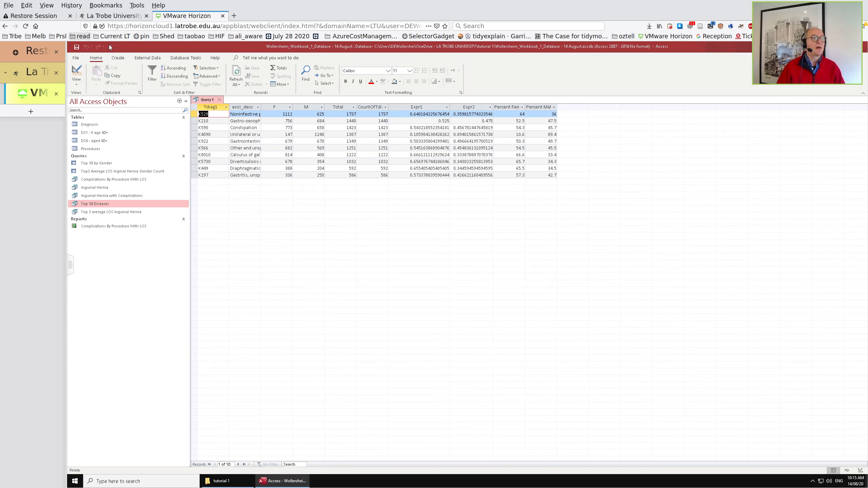
Save the query as Top 10 by Gender Summary with percentages.
{"action": "left_click", "coordinate": [77, 47]}
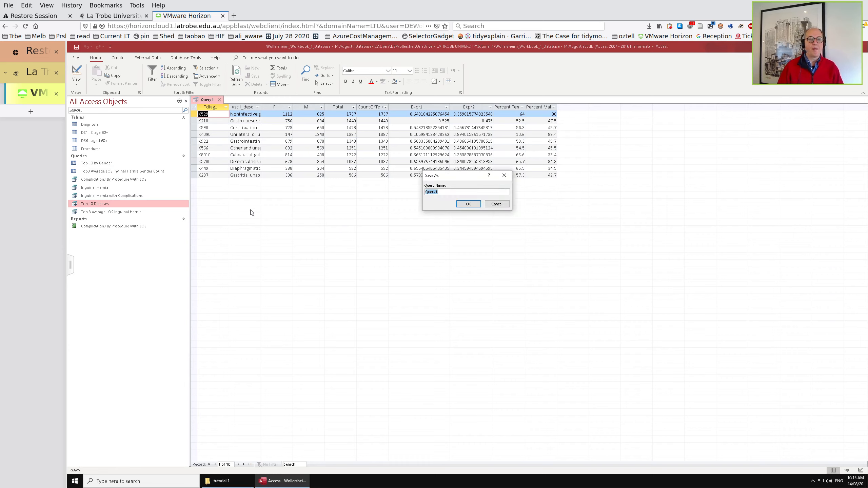
{"action": "type", "text": "Top 10 by Gende"}
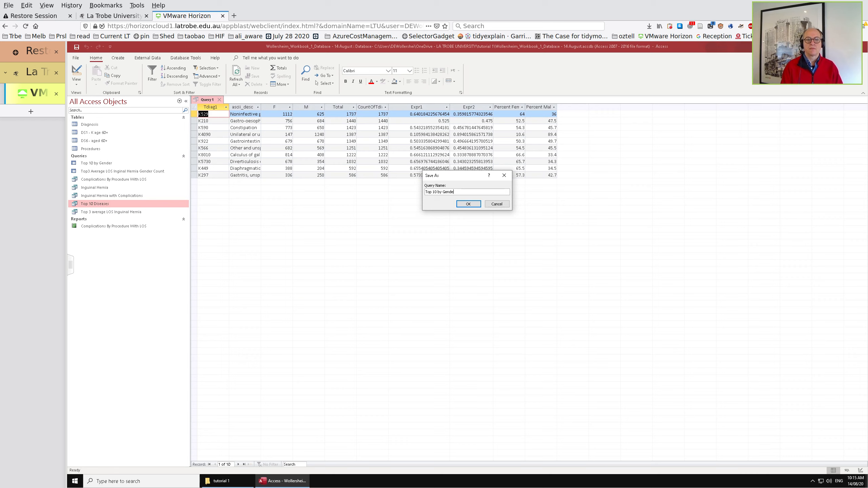
{"action": "key", "text": "BackSpace"}
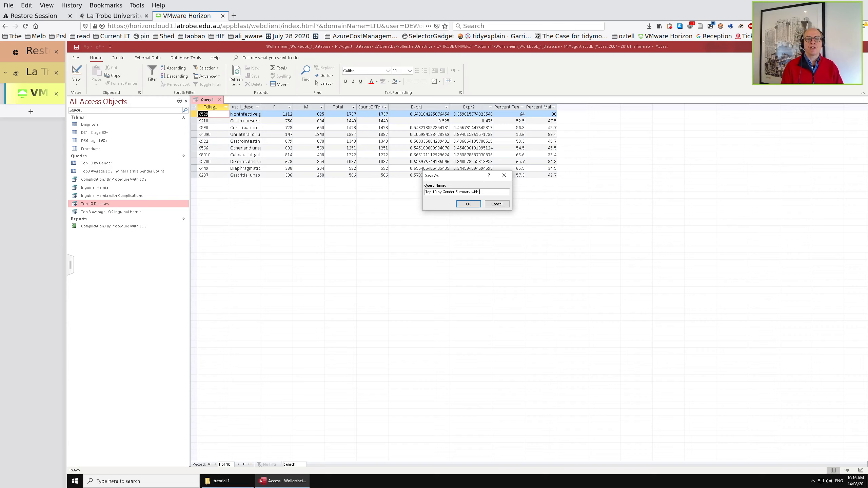
{"action": "type", "text": "centages"}
{"action": "left_click", "coordinate": [468, 204]}
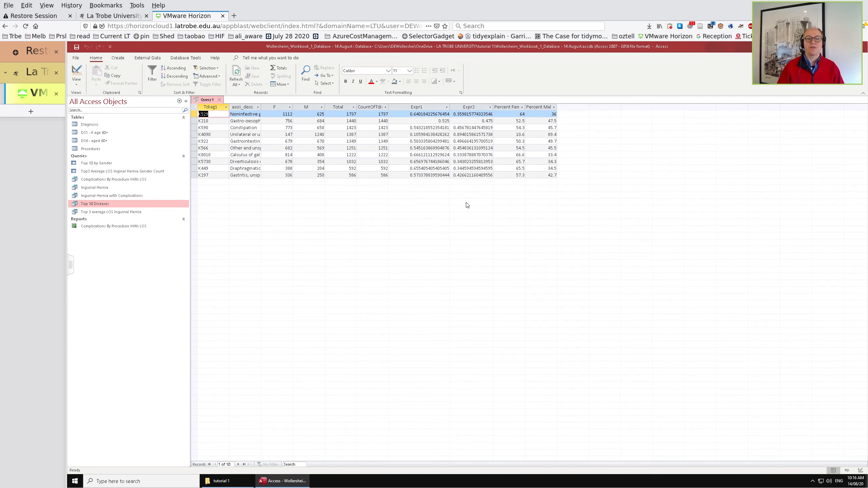
Create a basic report from the Top 10 by Gender Summary with percentages query.
{"action": "left_click", "coordinate": [152, 59]}
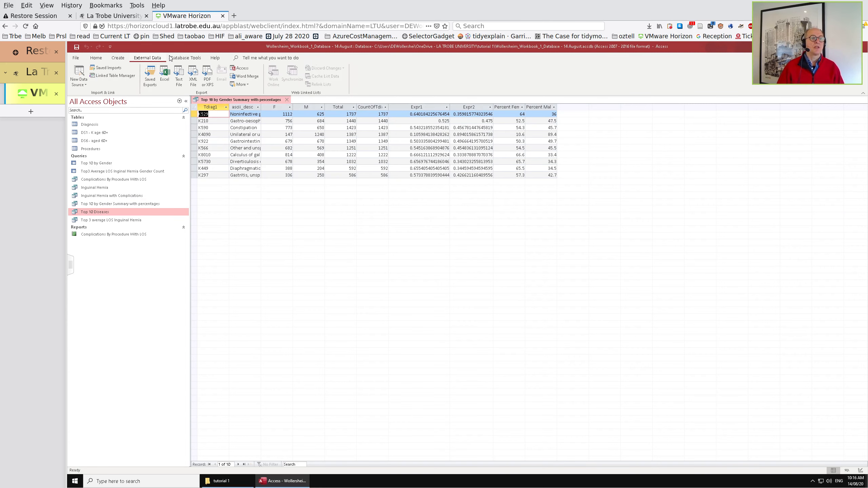
{"action": "left_click", "coordinate": [113, 58]}
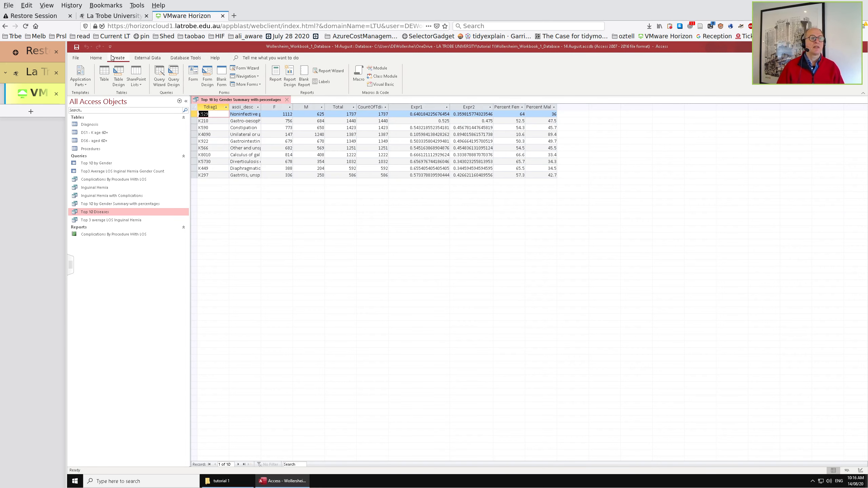
{"action": "left_click", "coordinate": [275, 74]}
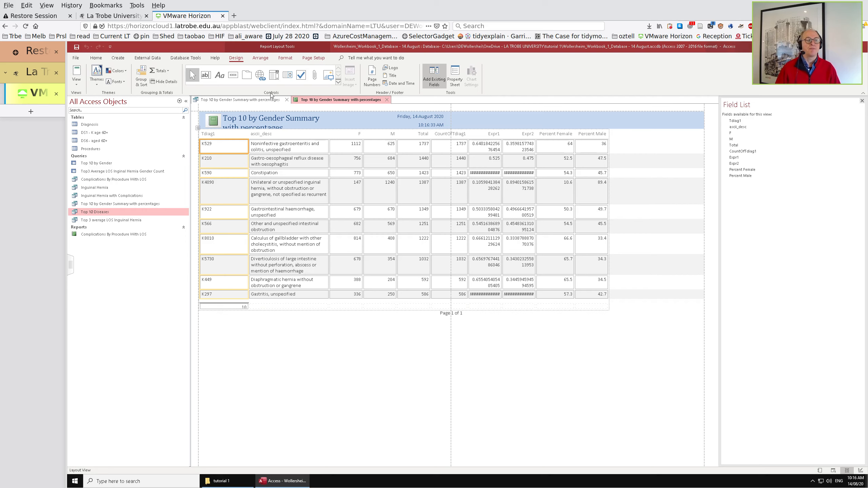
Delete the Expr1 and Expr2 columns, including their headings, from the report layout.
{"action": "left_click", "coordinate": [491, 135]}
{"action": "left_click", "coordinate": [489, 149], "text": "shift"}
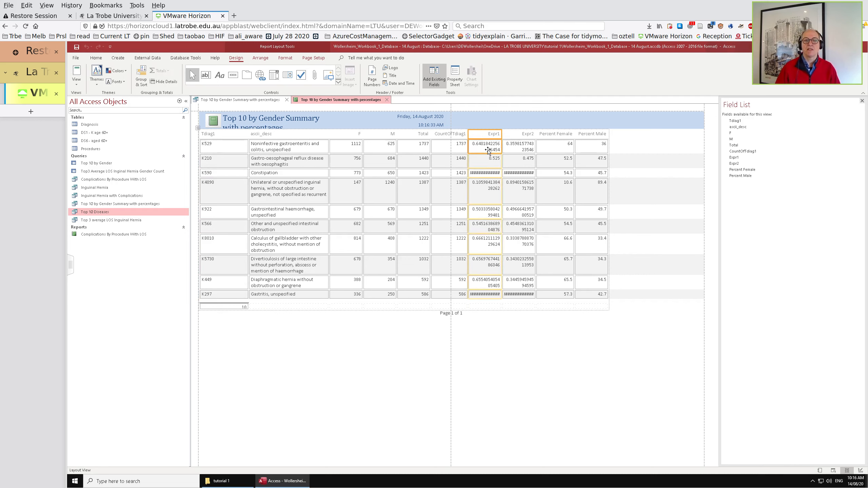
{"action": "left_click", "coordinate": [522, 136], "text": "shift"}
{"action": "left_click", "coordinate": [523, 144], "text": "shift"}
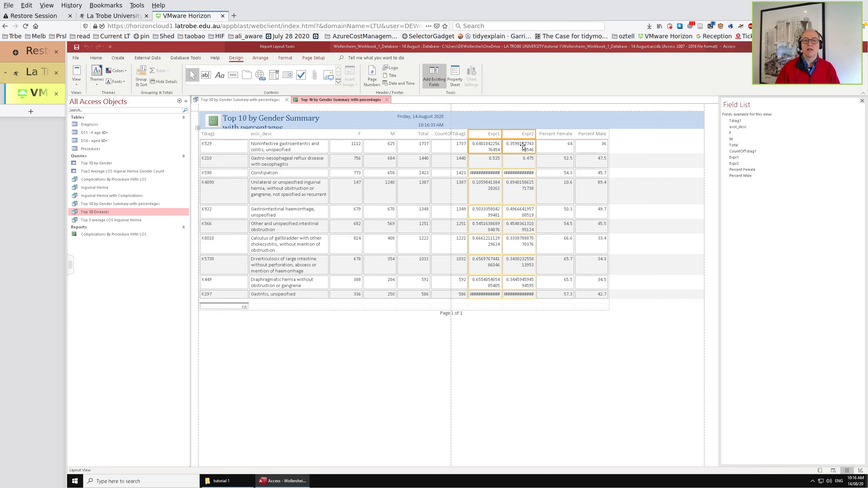
{"action": "key", "text": "Delete"}
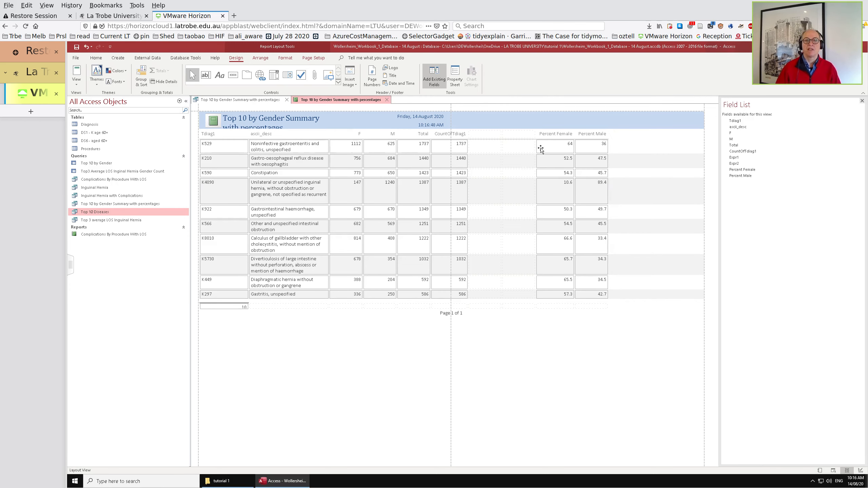
Delete the CountOfTdiag1 column and its heading from the report layout.
{"action": "left_click", "coordinate": [443, 136]}
{"action": "left_click", "coordinate": [443, 144], "text": "shift"}
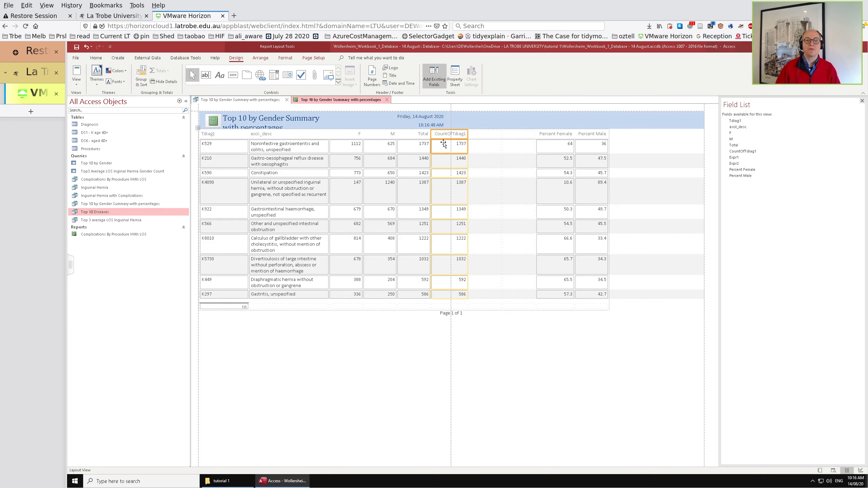
{"action": "key", "text": "Delete"}
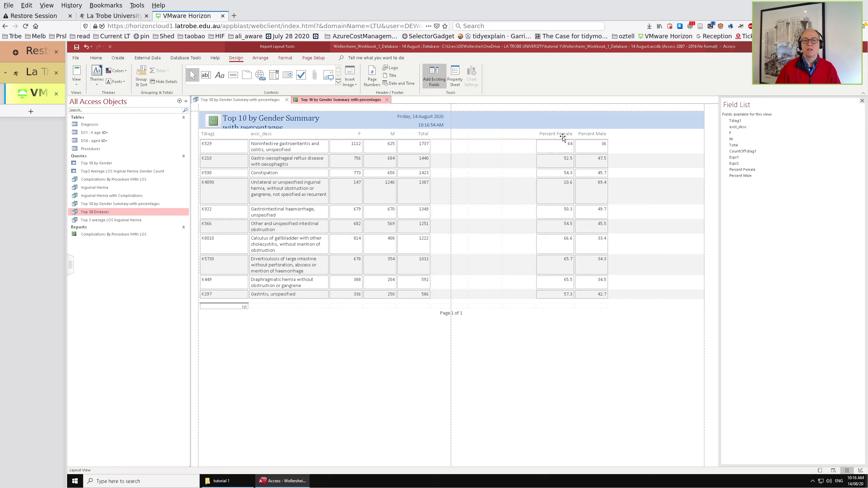
Move the Percent Female and Percent Male columns with their headings directly beside the Total column.
{"action": "left_click", "coordinate": [557, 135]}
{"action": "left_click", "coordinate": [558, 152], "text": "shift"}
{"action": "left_click", "coordinate": [594, 134], "text": "shift"}
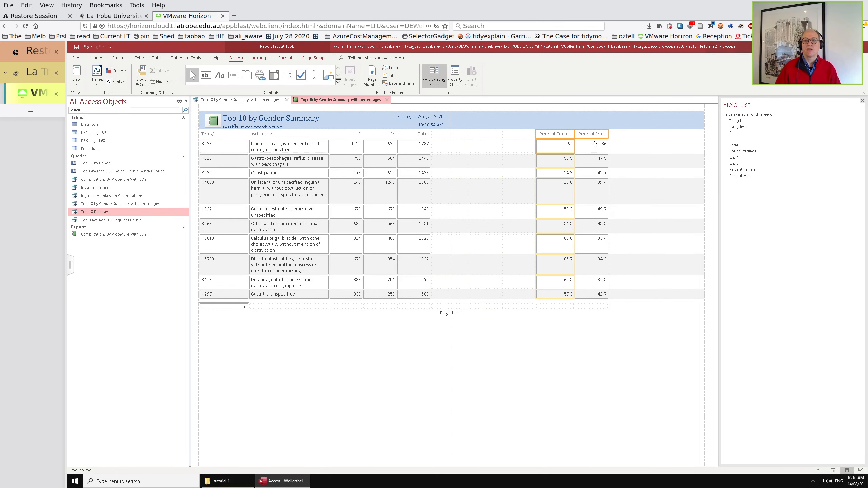
{"action": "left_click", "coordinate": [595, 144], "text": "shift"}
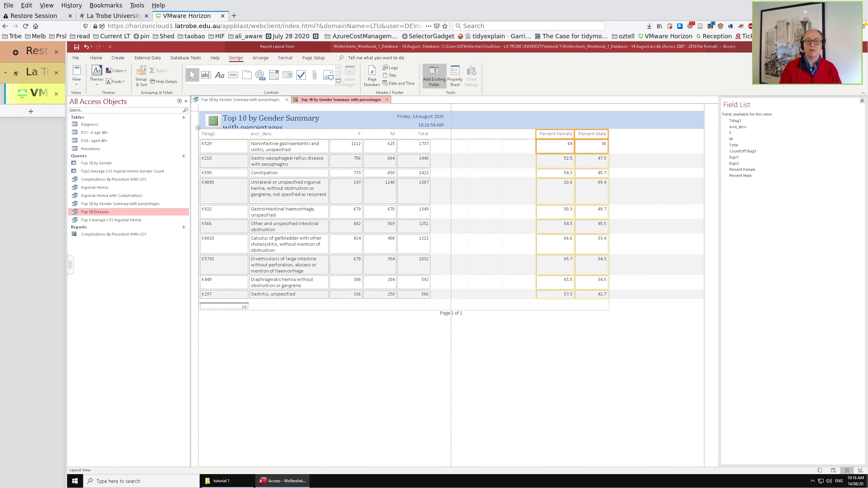
{"action": "left_click_drag", "start_coordinate": [559, 150], "coordinate": [462, 149]}
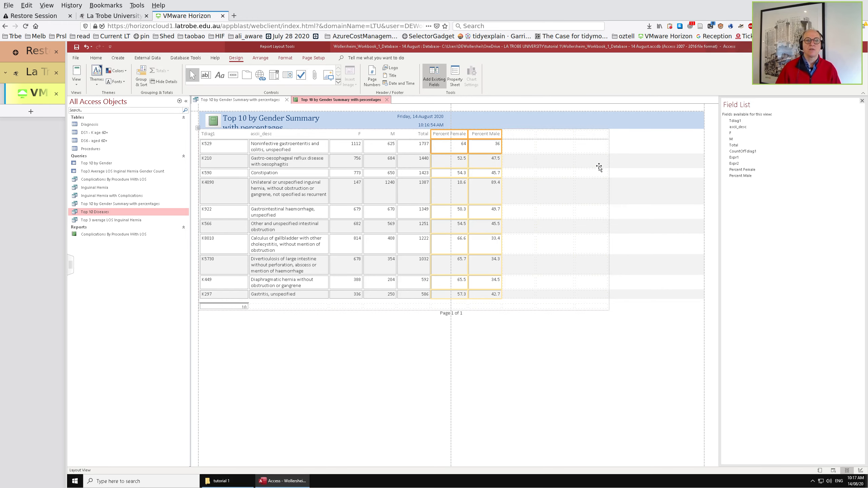
{"action": "left_click", "coordinate": [554, 141]}
{"action": "left_click", "coordinate": [599, 137]}
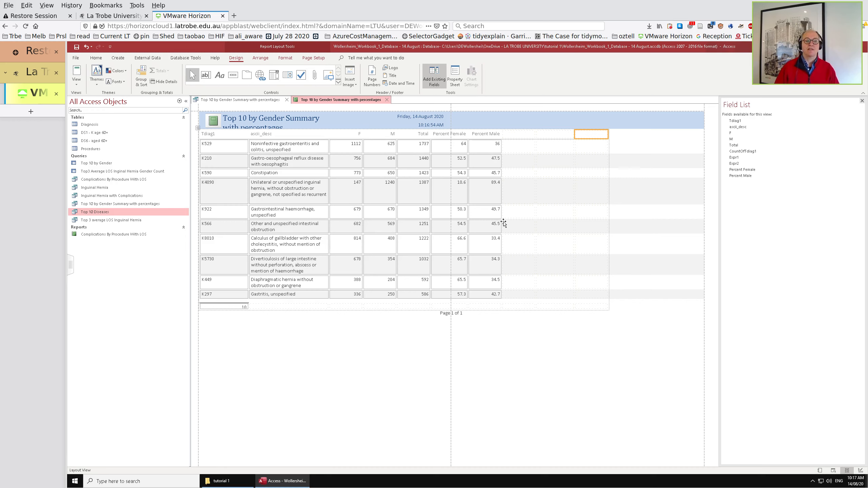
Switch the report to Design View and make the Report Footer section several grid rows taller.
{"action": "left_click", "coordinate": [239, 305]}
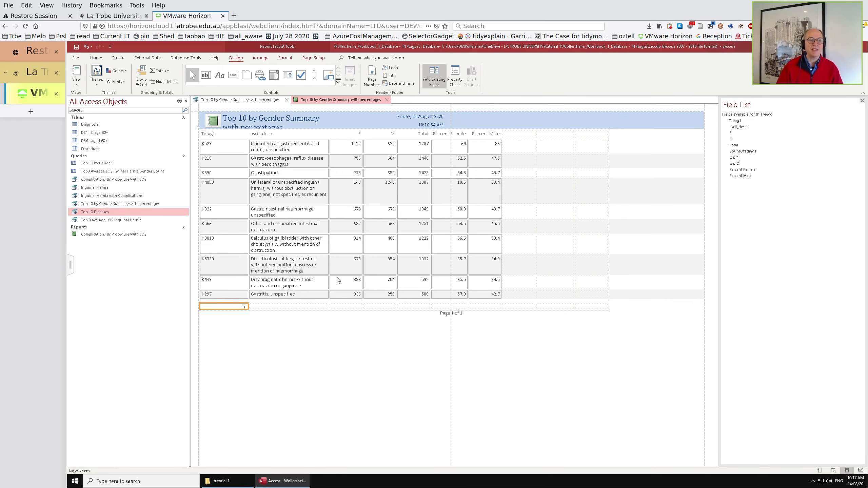
{"action": "left_click", "coordinate": [860, 470]}
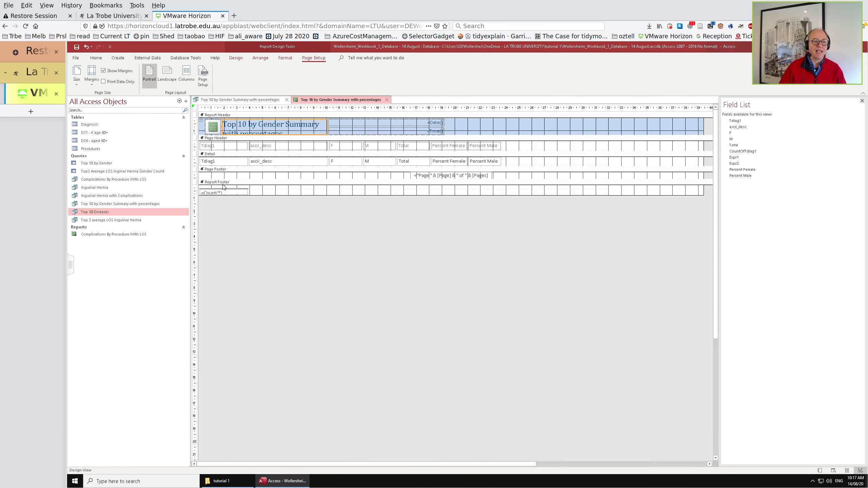
{"action": "left_click", "coordinate": [228, 188]}
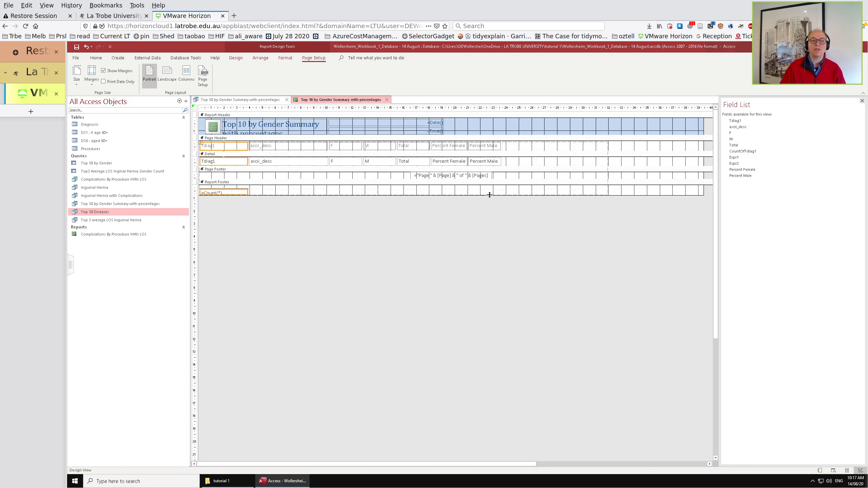
{"action": "left_click_drag", "start_coordinate": [490, 195], "coordinate": [480, 252]}
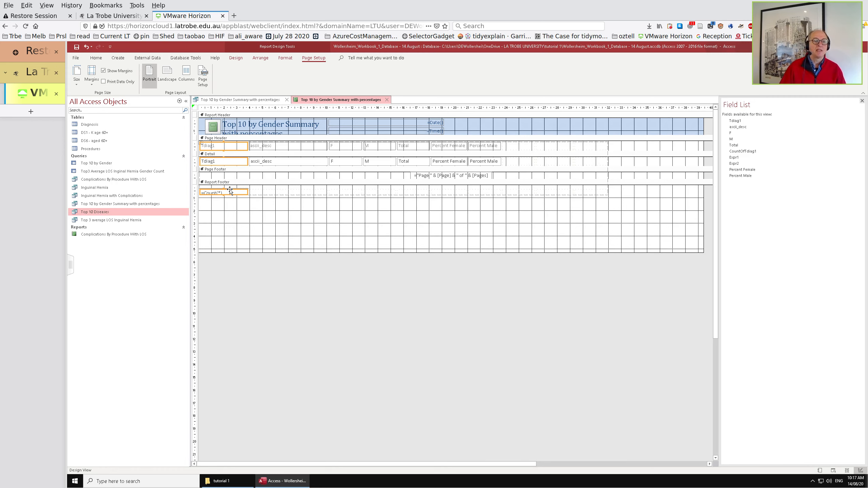
Move the Tdiag1 column, together with its footer count, to the position just after ascii_desc.
{"action": "left_click_drag", "start_coordinate": [230, 190], "coordinate": [320, 186]}
{"action": "mouse_move", "coordinate": [245, 193]}
{"action": "left_mouse_down"}
{"action": "mouse_move", "coordinate": [301, 196]}
{"action": "mouse_move", "coordinate": [222, 156]}
{"action": "mouse_move", "coordinate": [252, 198]}
{"action": "mouse_move", "coordinate": [241, 189]}
{"action": "left_mouse_up"}
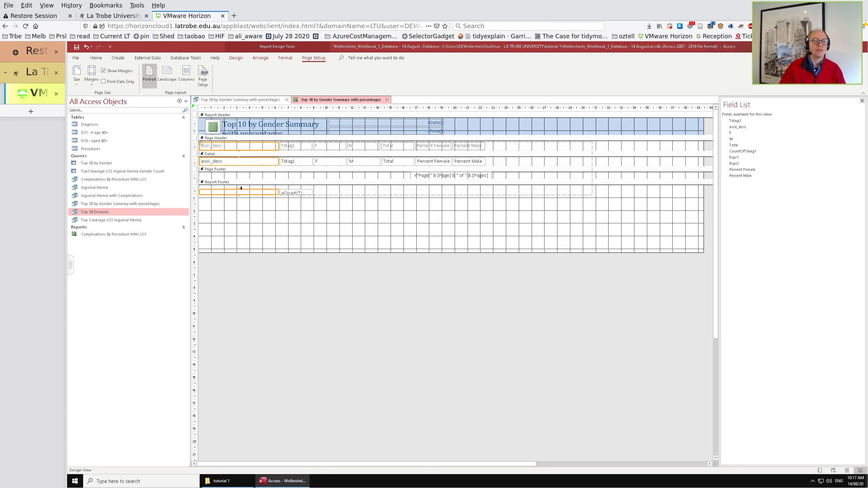
{"action": "left_click", "coordinate": [305, 192]}
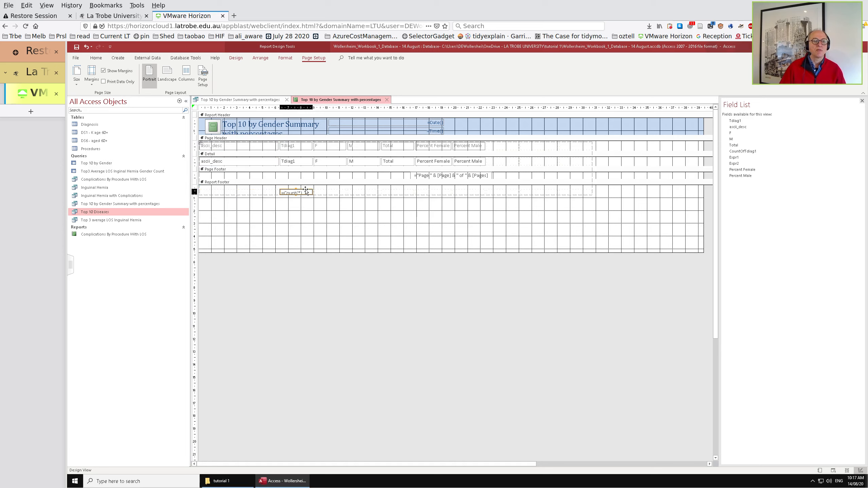
Label the empty report footer cell before the record count as Total Number.
{"action": "left_click", "coordinate": [248, 193]}
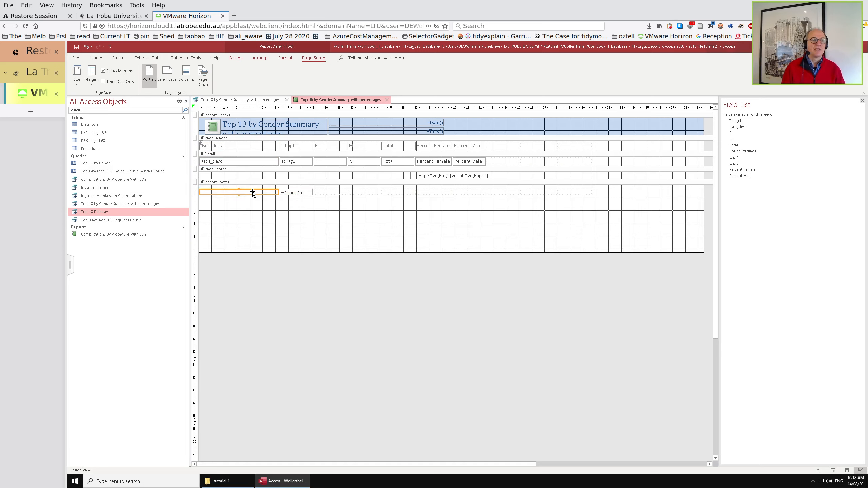
{"action": "type", "text": "D"}
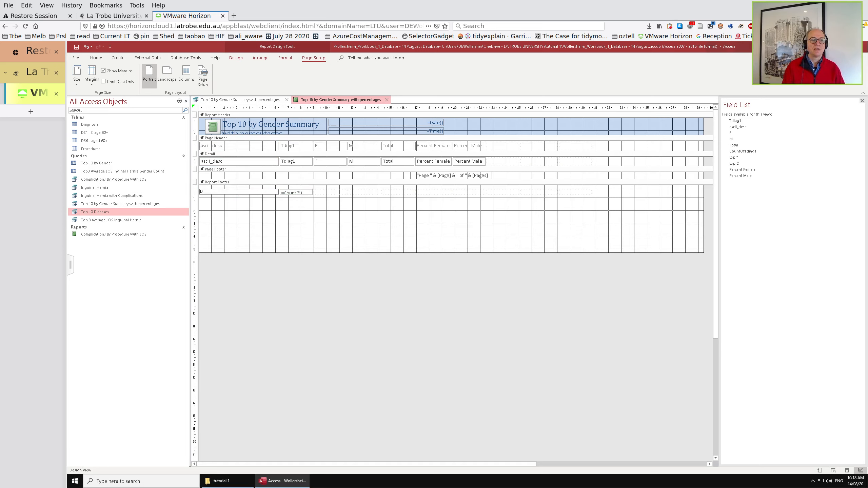
{"action": "type", "text": "otal"}
{"action": "key", "text": "BackSpace"}
{"action": "key", "text": "BackSpace"}
{"action": "key", "text": "BackSpace"}
{"action": "key", "text": "BackSpace"}
{"action": "key", "text": "BackSpace"}
{"action": "key", "text": "BackSpace"}
{"action": "key", "text": "BackSpace"}
{"action": "key", "text": "BackSpace"}
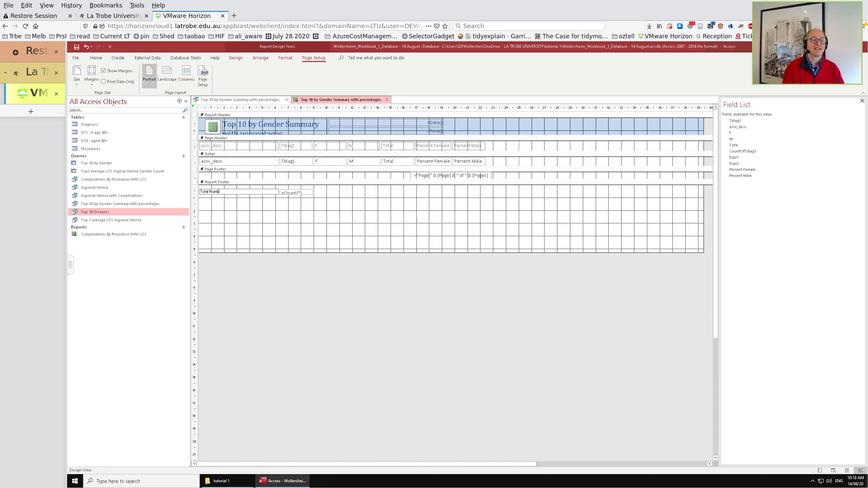
{"action": "type", "text": "er"}
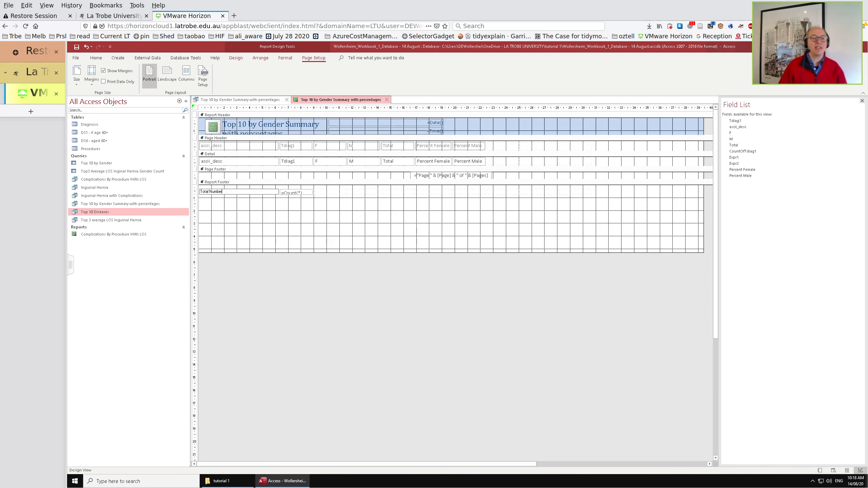
{"action": "left_click", "coordinate": [427, 164]}
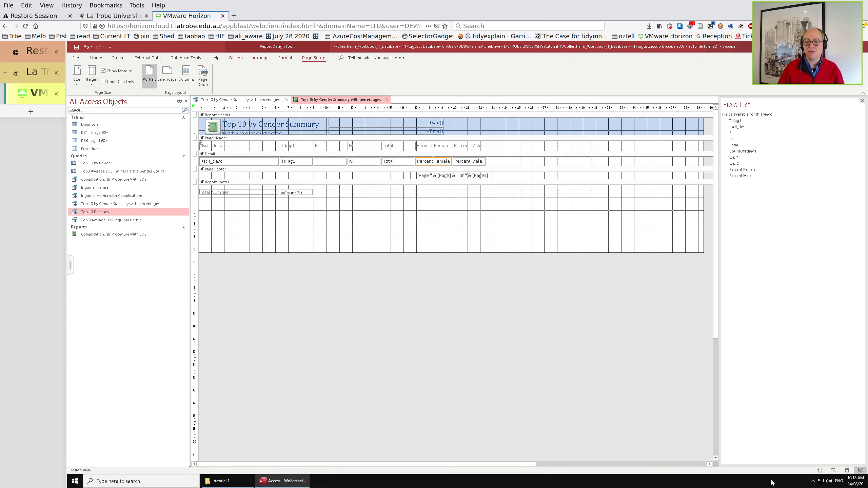
Check the report in Layout View, and in Design View duplicate the footer record count, placing the copy under the F column.
{"action": "left_click", "coordinate": [847, 472]}
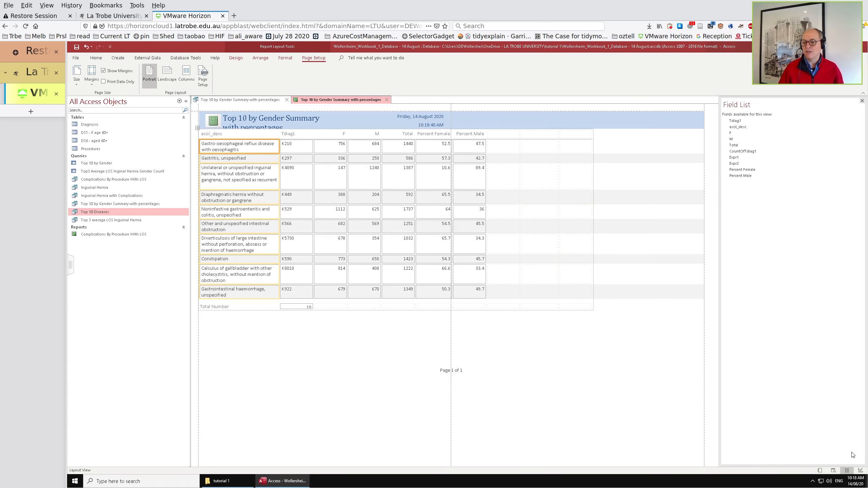
{"action": "left_click", "coordinate": [861, 471]}
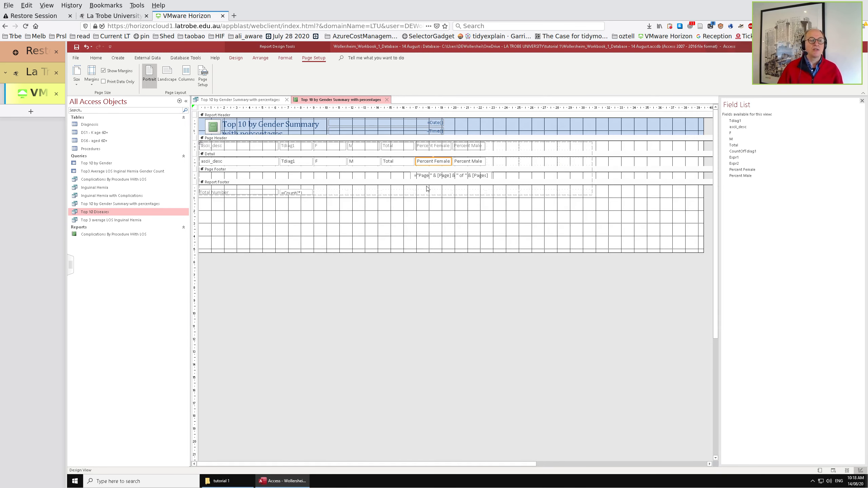
{"action": "left_click", "coordinate": [308, 191]}
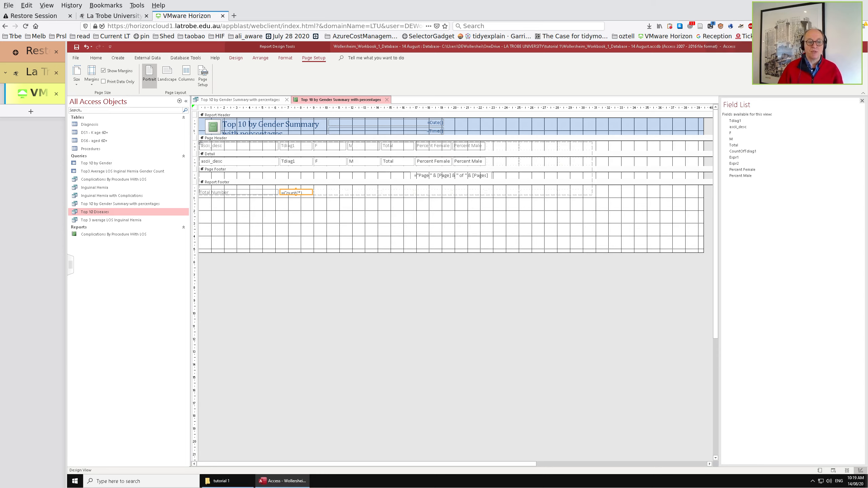
{"action": "key", "text": "ctrl+v"}
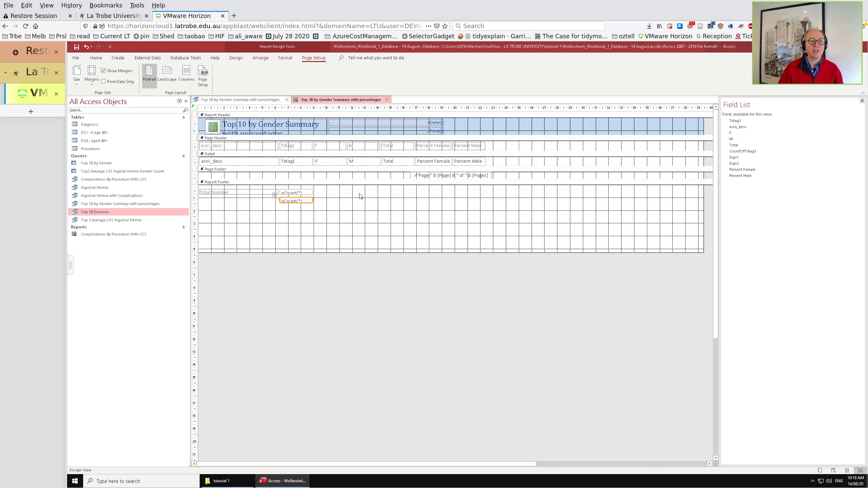
{"action": "left_click_drag", "start_coordinate": [274, 195], "coordinate": [311, 187]}
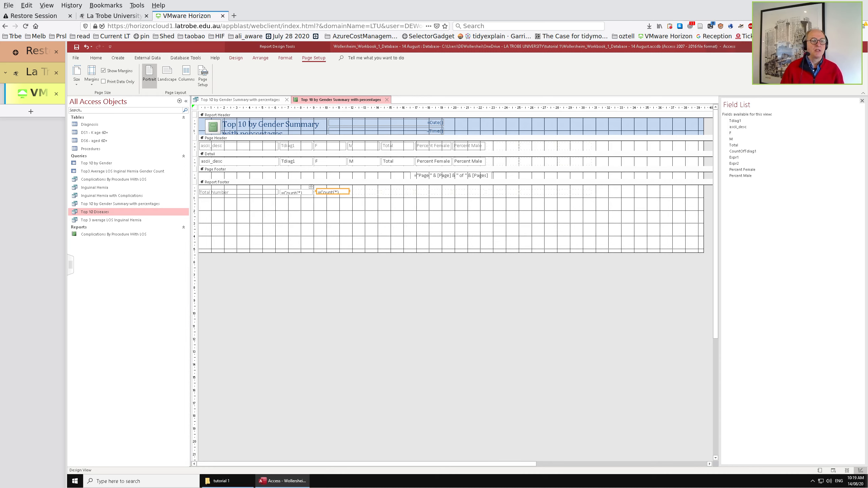
Replace the Count function in the copied footer box under the F column with a Sum expression.
{"action": "left_click", "coordinate": [341, 192]}
{"action": "key", "text": "Home"}
{"action": "key", "text": "Right"}
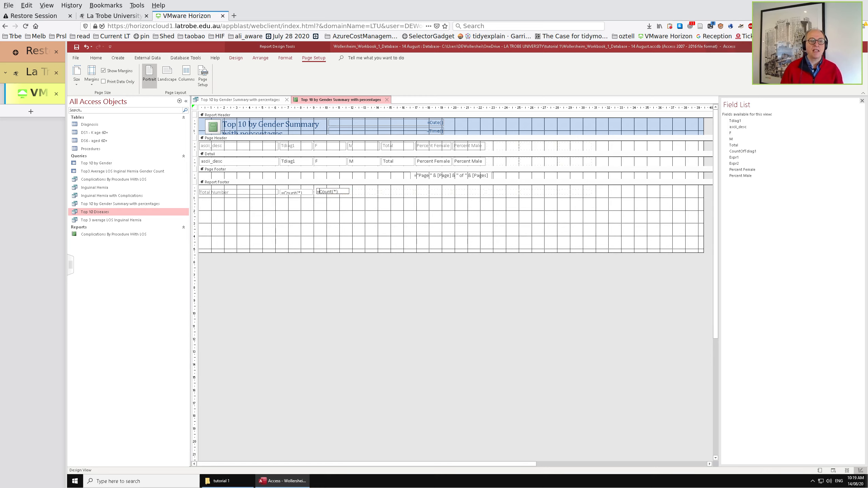
{"action": "type", "text": "Sum(["}
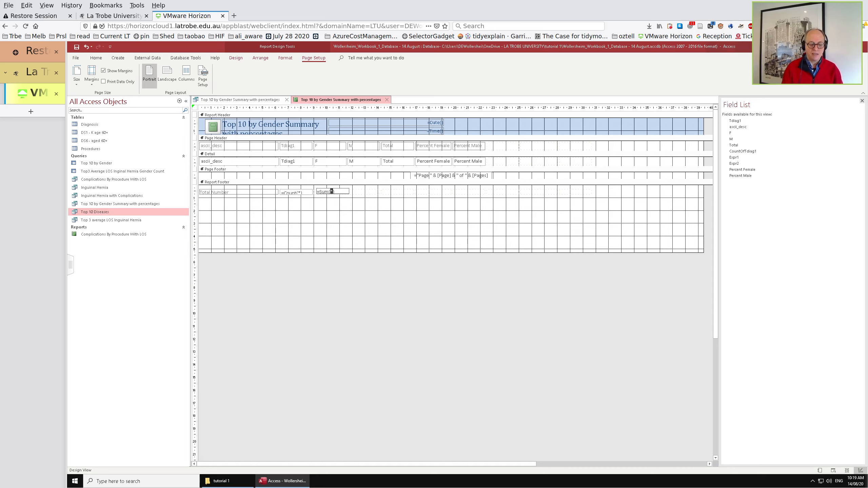
Finish the =Sum([F]) expression in the report footer's F column and check it in Layout View before returning to Design View.
{"action": "type", "text": "F"}
{"action": "left_click", "coordinate": [364, 193]}
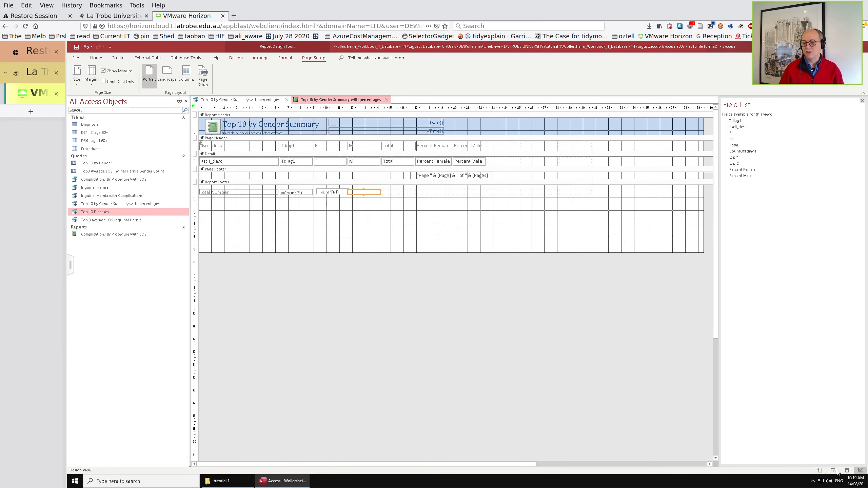
{"action": "left_click", "coordinate": [848, 471]}
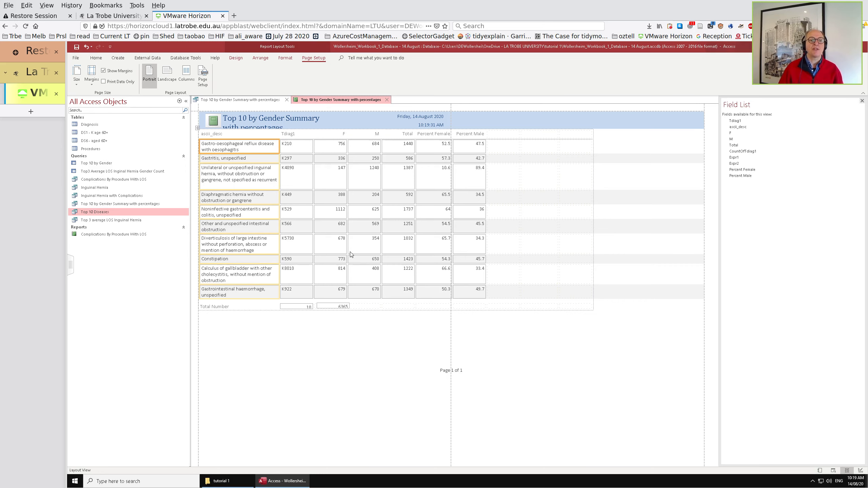
{"action": "left_click", "coordinate": [860, 470]}
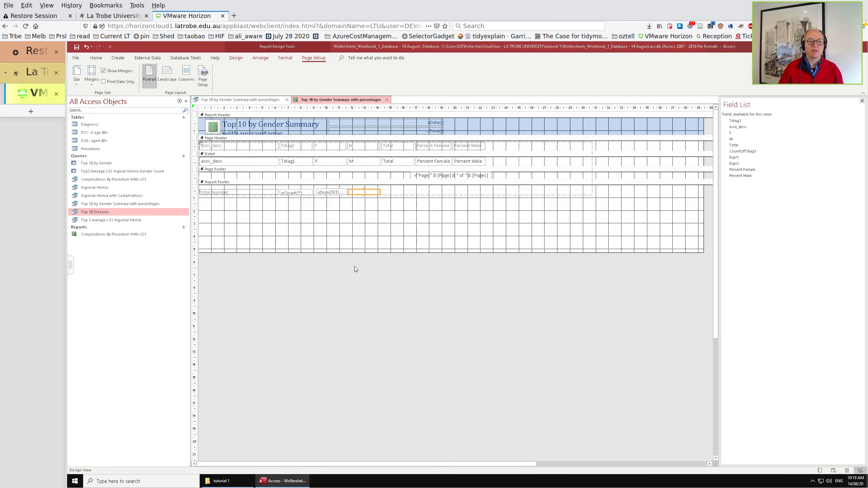
Copy the F column's sum box into the M column of the report footer and change it to =Sum([M]).
{"action": "left_click", "coordinate": [339, 191]}
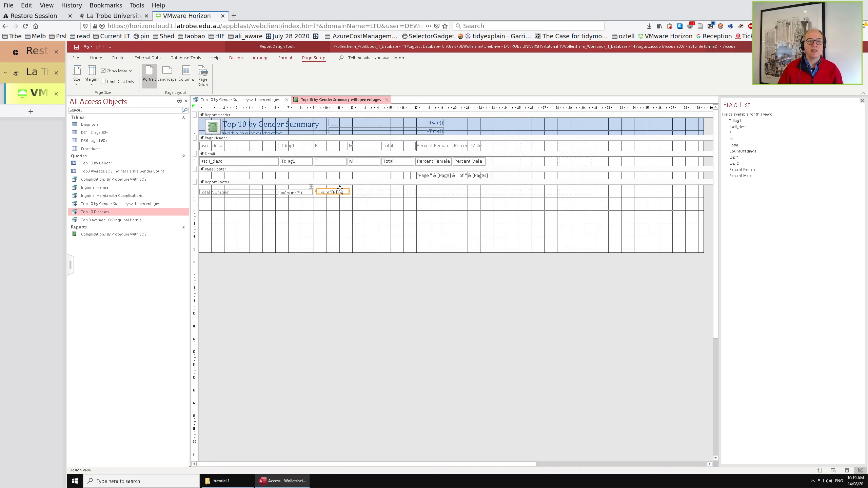
{"action": "key", "text": "ctrl+v"}
{"action": "left_click_drag", "start_coordinate": [341, 198], "coordinate": [379, 195]}
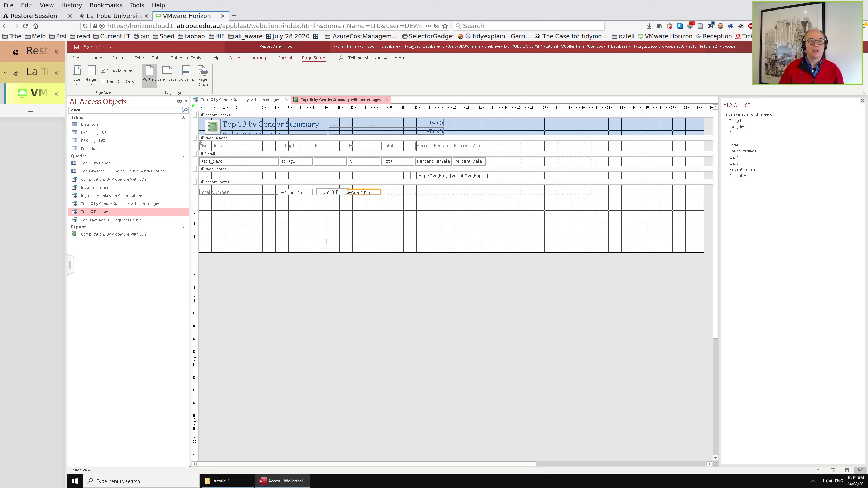
{"action": "left_click", "coordinate": [367, 193]}
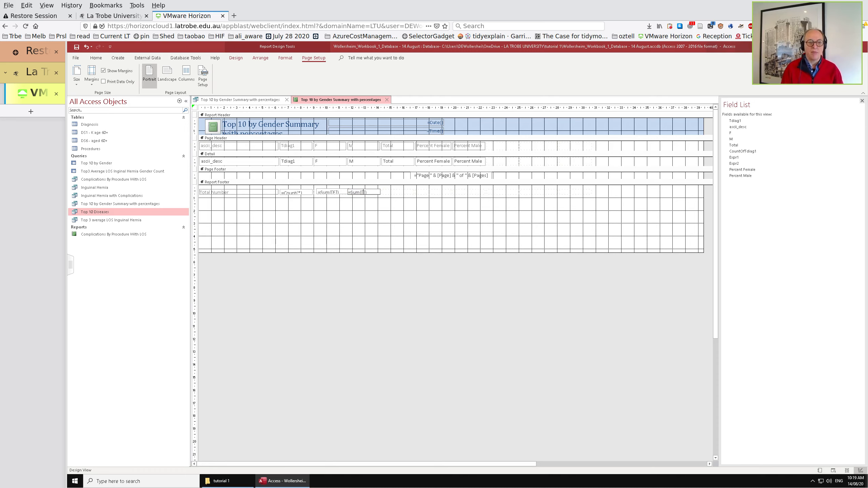
{"action": "left_click", "coordinate": [393, 205]}
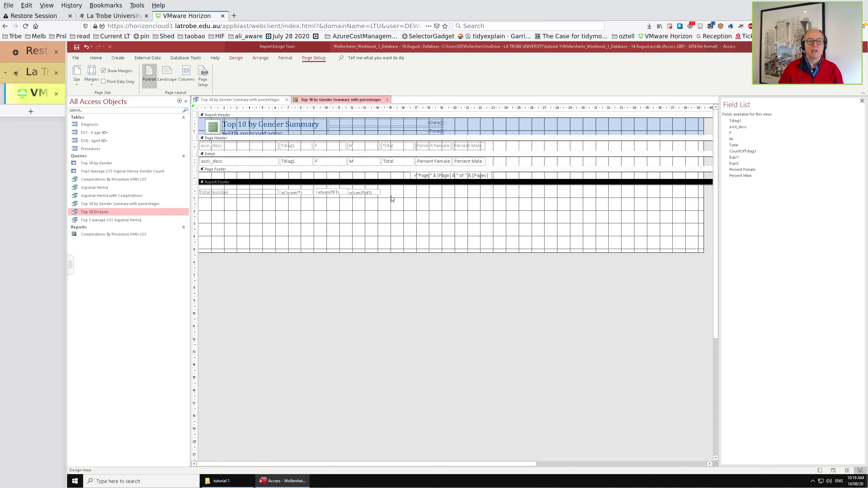
Copy the M sum box into the footer's Total column, change it to =Sum([Total]), and check the totals in Layout View.
{"action": "left_click", "coordinate": [377, 191]}
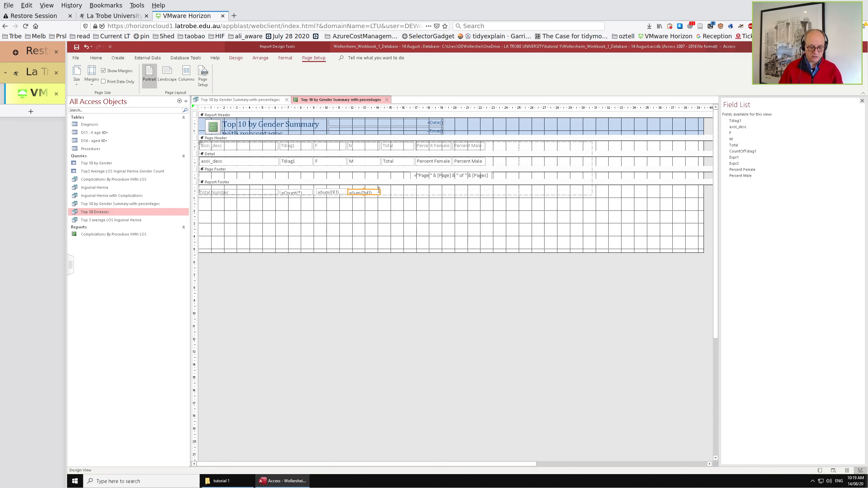
{"action": "key", "text": "ctrl+c"}
{"action": "key", "text": "ctrl+v"}
{"action": "left_click_drag", "start_coordinate": [371, 201], "coordinate": [397, 202]}
{"action": "left_click_drag", "start_coordinate": [342, 196], "coordinate": [378, 187]}
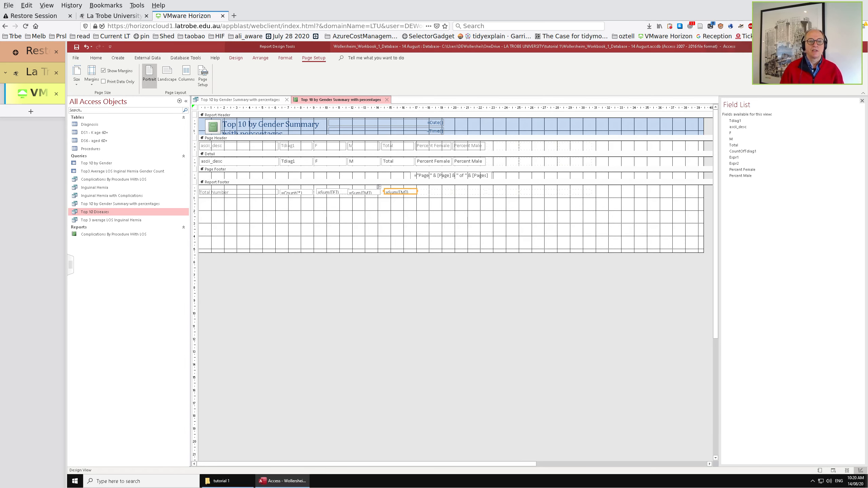
{"action": "left_click", "coordinate": [402, 193]}
{"action": "type", "text": "Total"}
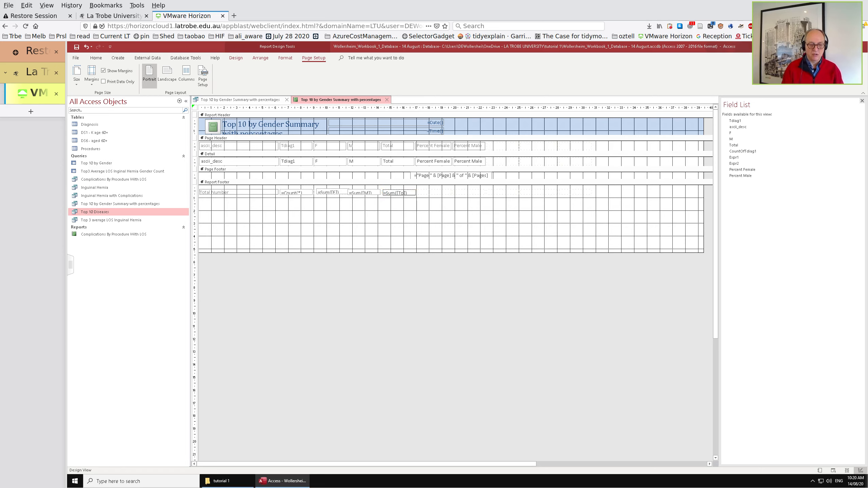
{"action": "left_click", "coordinate": [411, 208]}
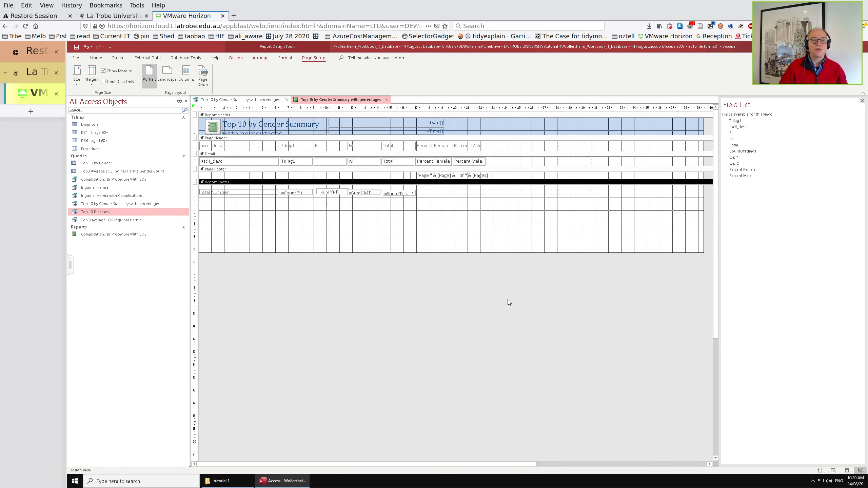
{"action": "left_click", "coordinate": [847, 470]}
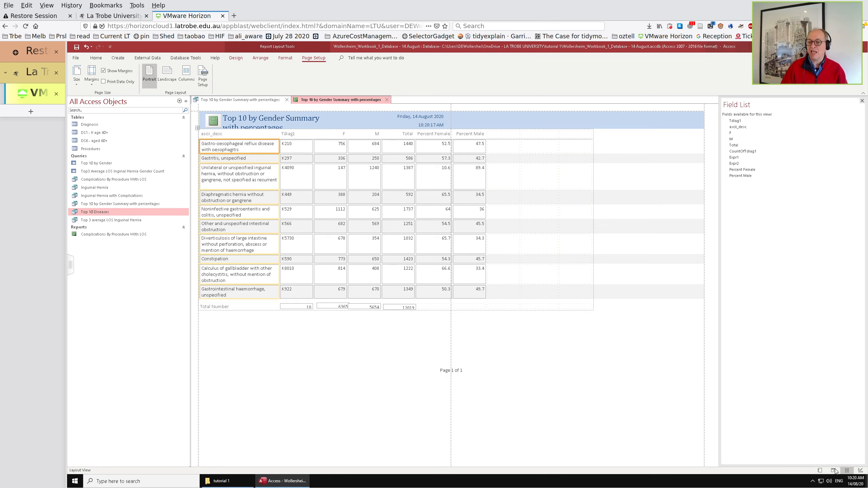
{"action": "left_click", "coordinate": [860, 471]}
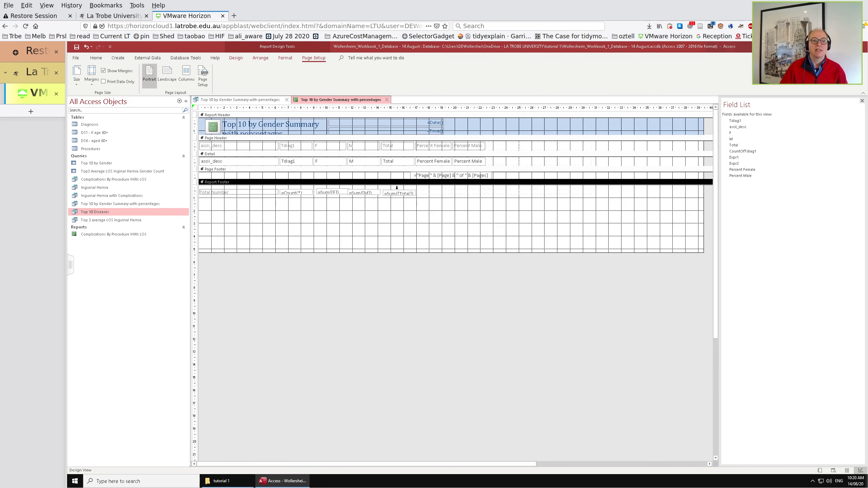
Place one copy of the Total sum box in the report footer under the Percent Female column.
{"action": "left_click", "coordinate": [408, 194]}
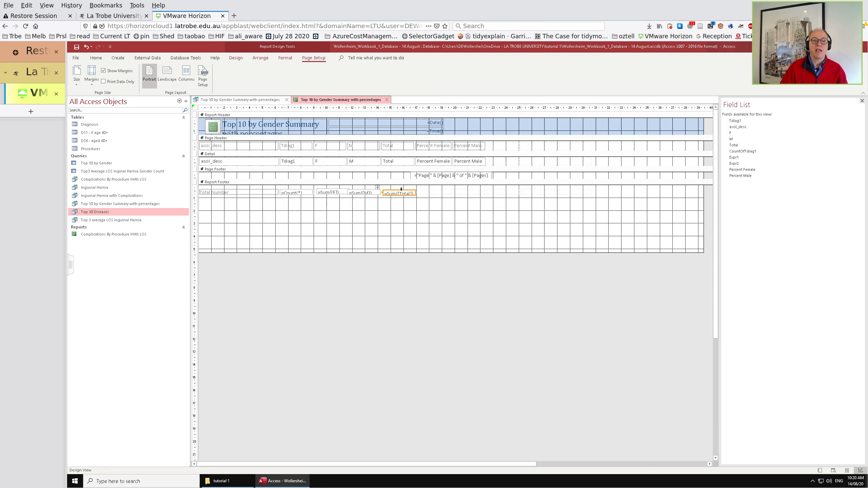
{"action": "left_click", "coordinate": [472, 193]}
{"action": "left_click", "coordinate": [413, 192]}
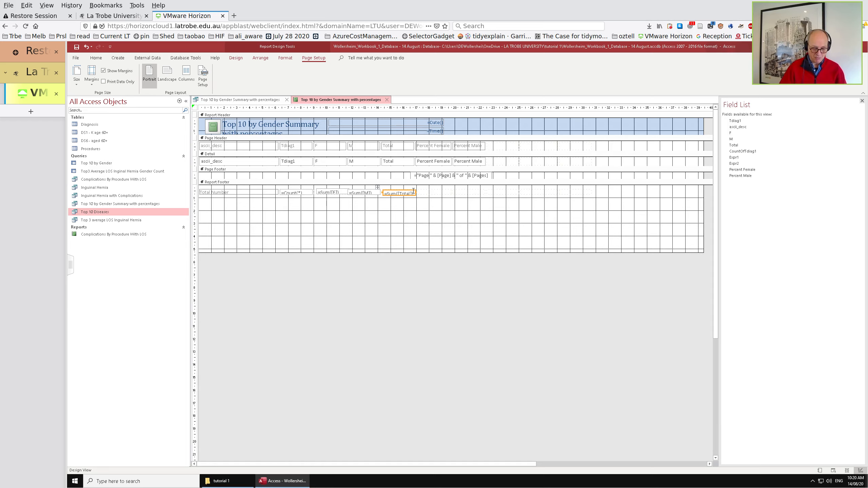
{"action": "key", "text": "ctrl+c"}
{"action": "key", "text": "ctrl+v"}
{"action": "key", "text": "ctrl+v"}
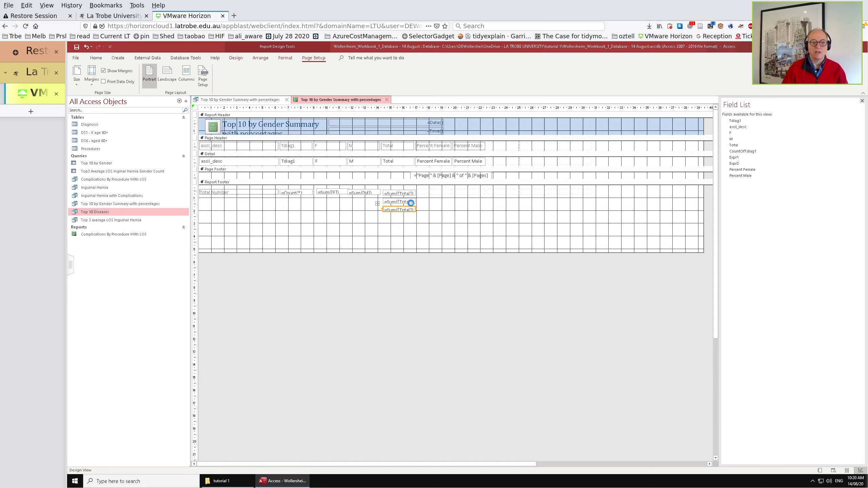
{"action": "key", "text": "Delete"}
{"action": "left_click", "coordinate": [415, 201]}
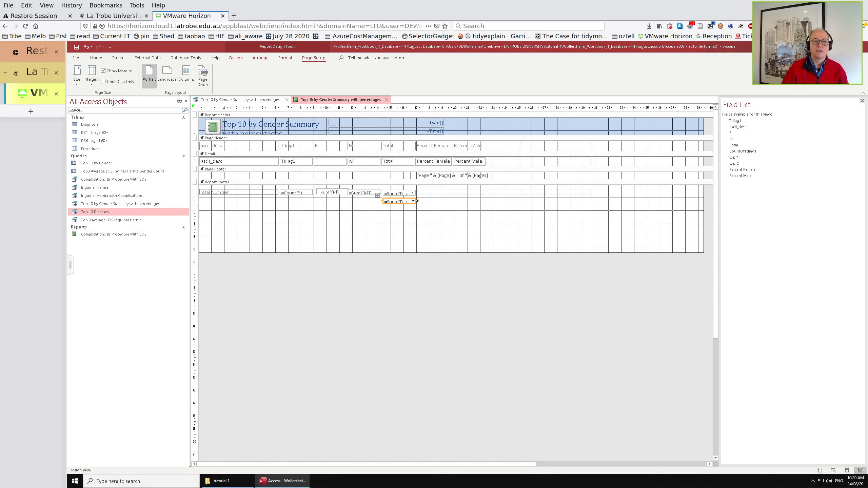
{"action": "left_click_drag", "start_coordinate": [415, 201], "coordinate": [452, 193]}
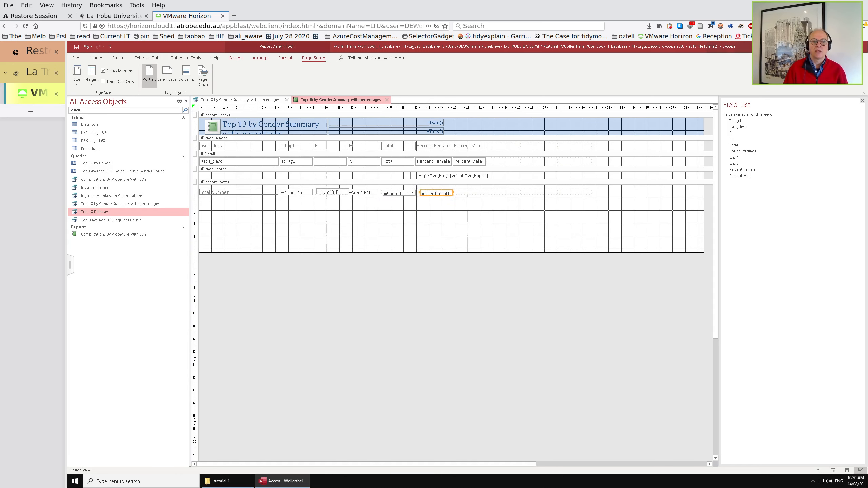
Try to give the Percent Female footer box the formula =sum(F)/sum(total) with the Expression Builder, and check it in Layout View.
{"action": "right_click", "coordinate": [440, 199]}
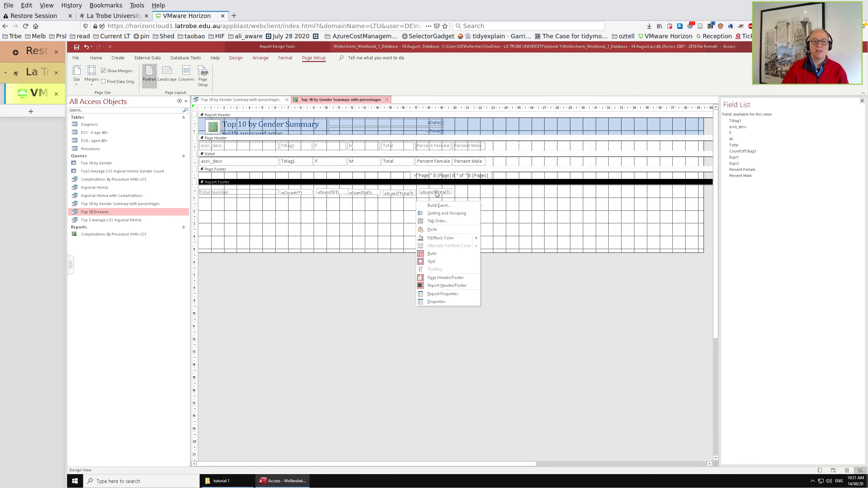
{"action": "left_click", "coordinate": [436, 194]}
{"action": "right_click", "coordinate": [437, 193]}
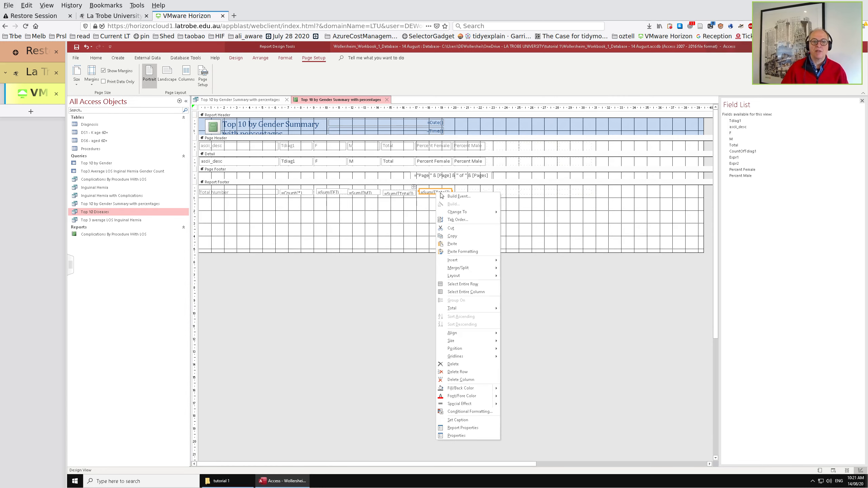
{"action": "left_click", "coordinate": [459, 197]}
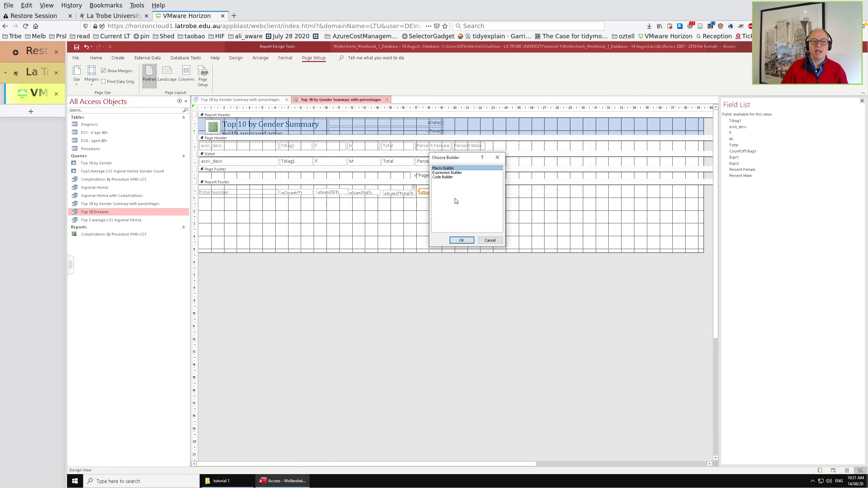
{"action": "left_click", "coordinate": [453, 173]}
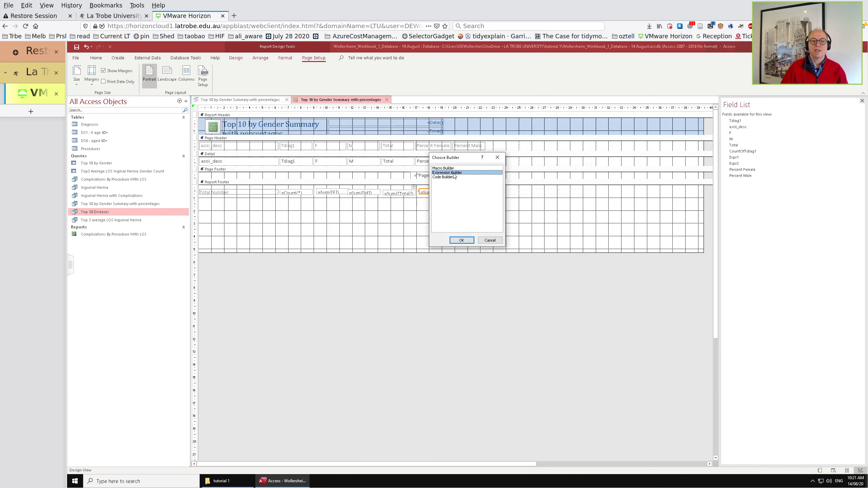
{"action": "double_click", "coordinate": [454, 173]}
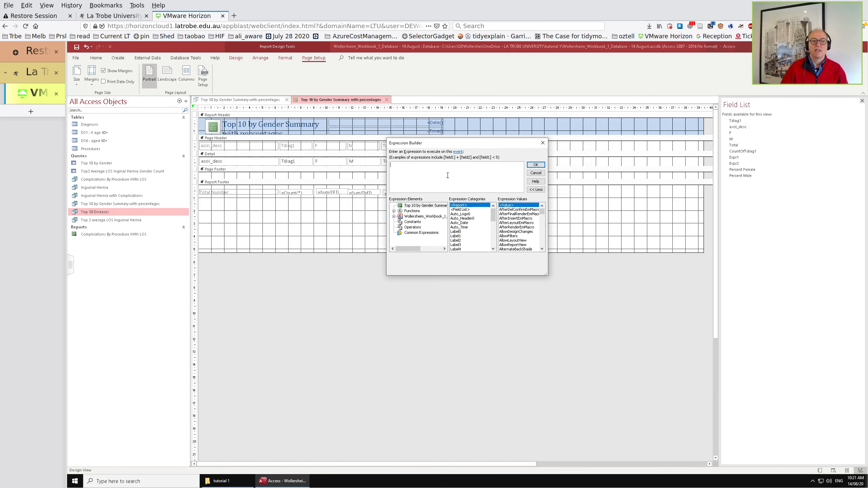
{"action": "left_click_drag", "start_coordinate": [559, 225], "coordinate": [570, 232]}
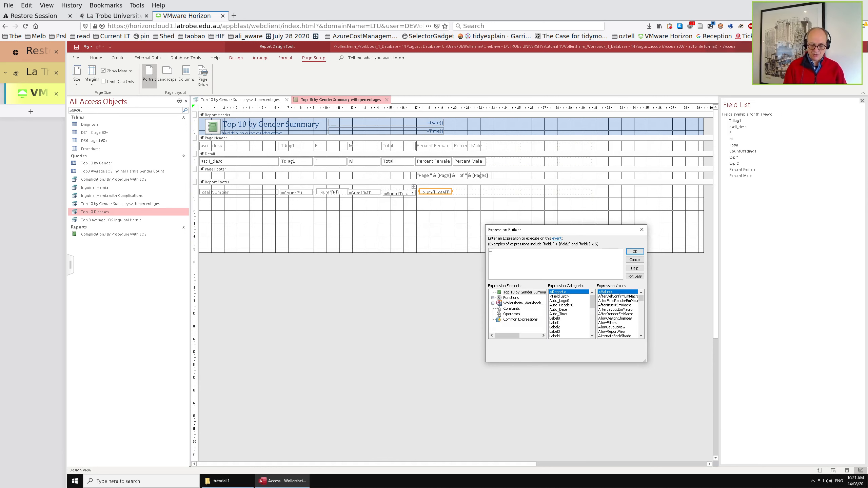
{"action": "type", "text": "sum"}
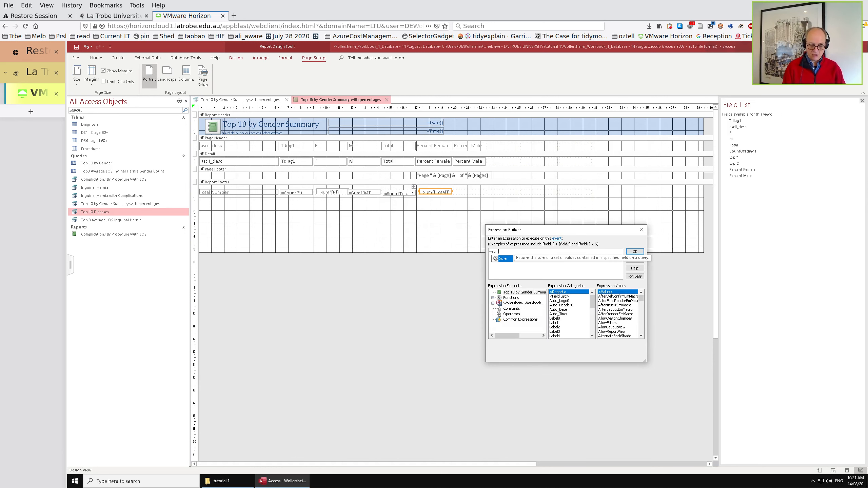
{"action": "type", "text": "(F"}
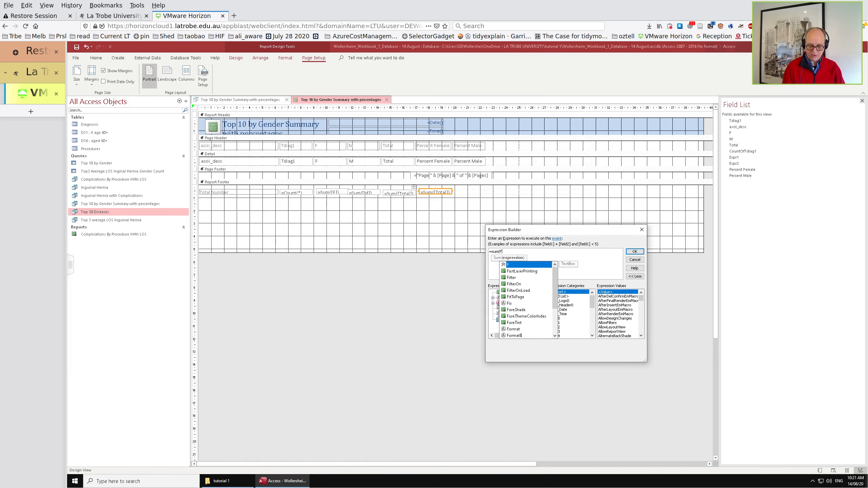
{"action": "type", "text": ")/sum(total)"}
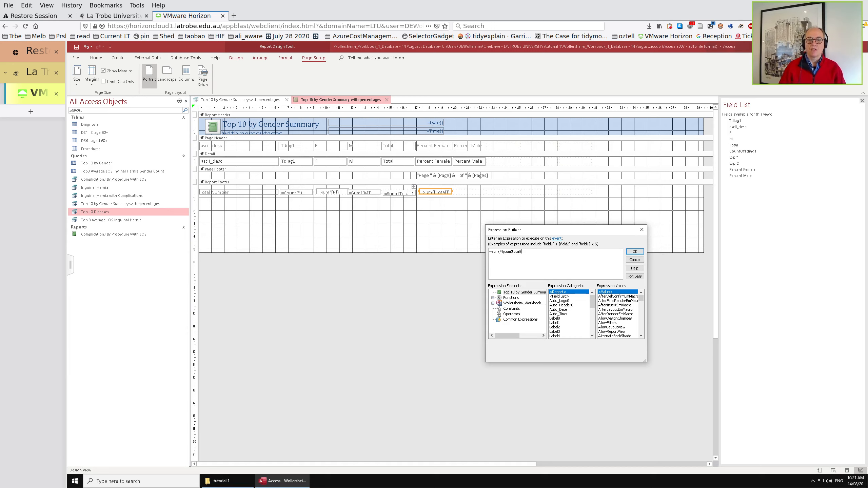
{"action": "left_click", "coordinate": [635, 252]}
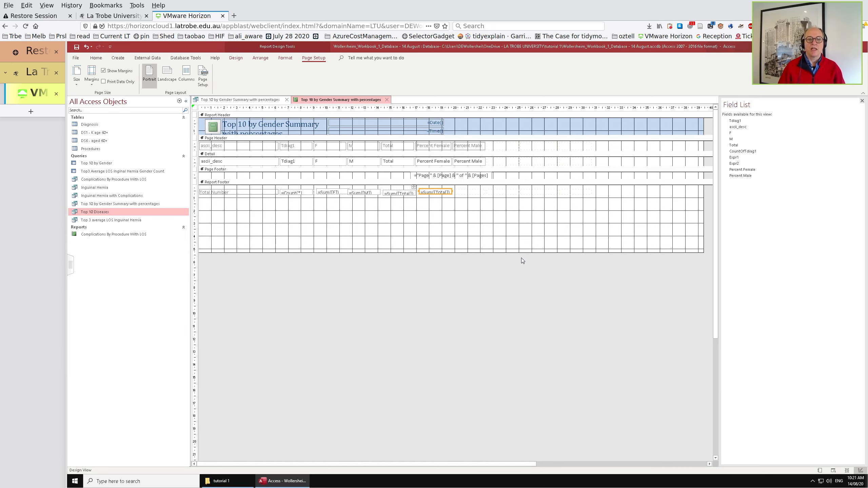
{"action": "left_click", "coordinate": [847, 471]}
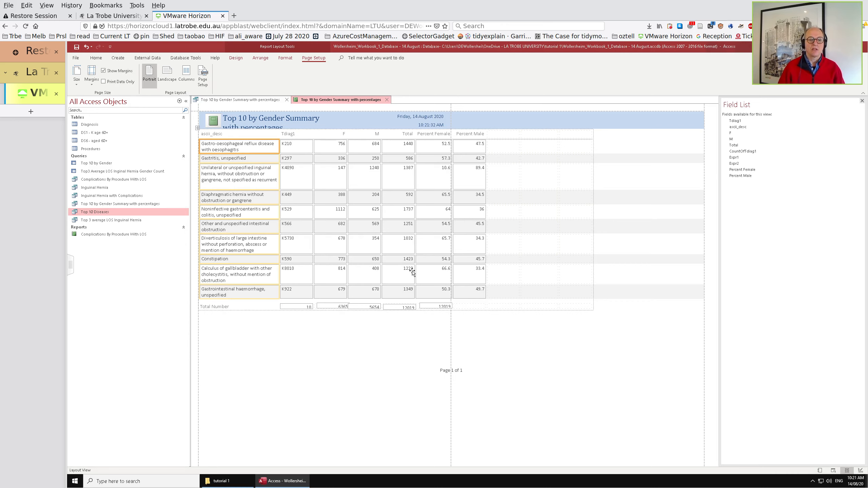
{"action": "left_click", "coordinate": [861, 471]}
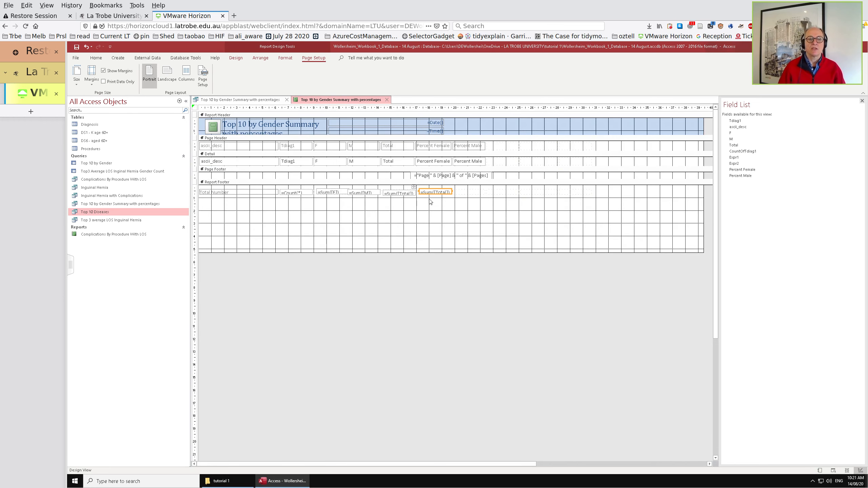
Change the Percent Female footer box's expression directly to =Sum([F])/Sum([Total]).
{"action": "right_click", "coordinate": [436, 192]}
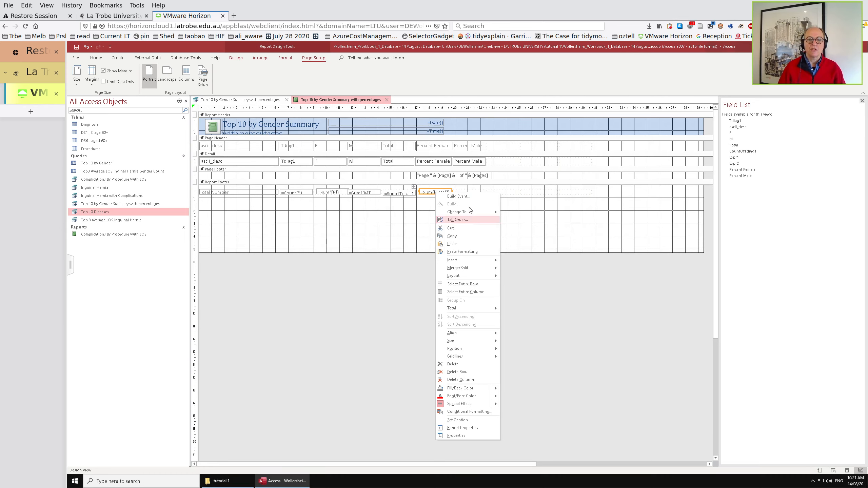
{"action": "left_click", "coordinate": [428, 191]}
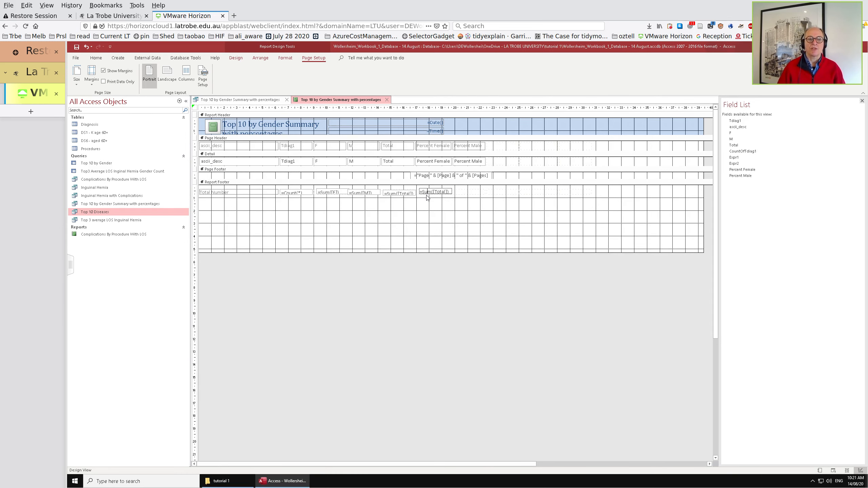
{"action": "type", "text": "sum(F)/Sum(["}
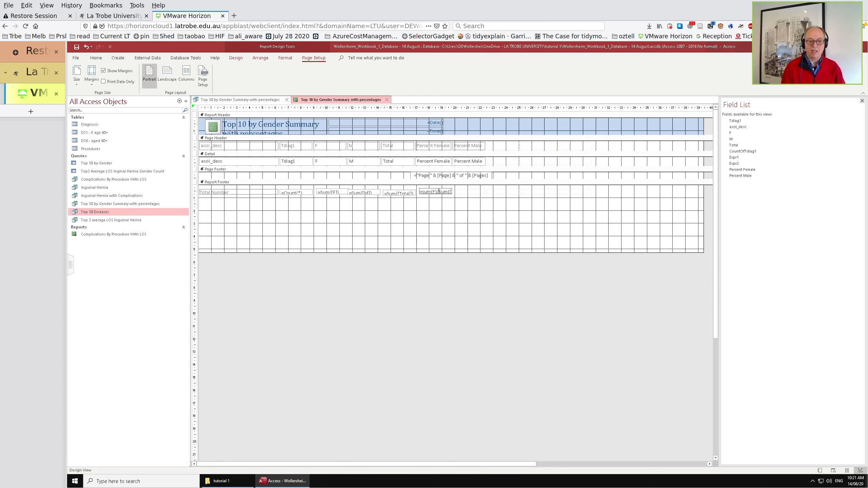
{"action": "key", "text": "Return"}
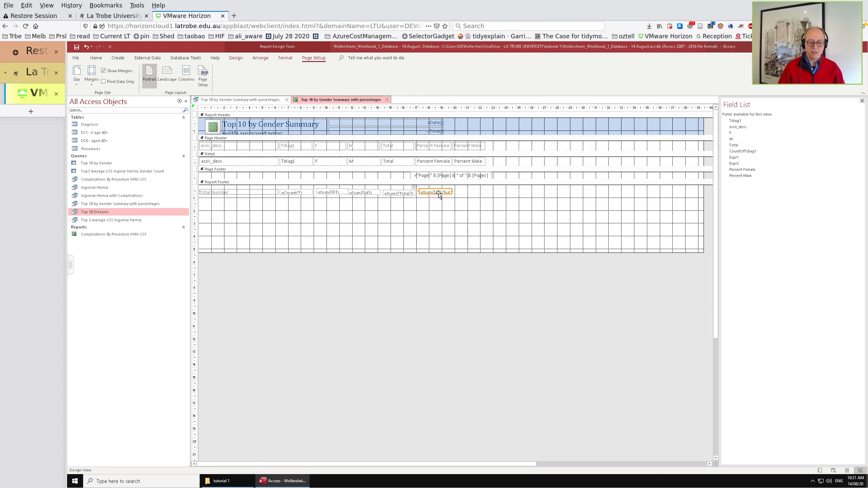
Copy the Percent Female footer box into the Percent Male column, change it to =Sum([M])/Sum([Total]), and check it in Layout View.
{"action": "left_click_drag", "start_coordinate": [440, 195], "coordinate": [462, 192]}
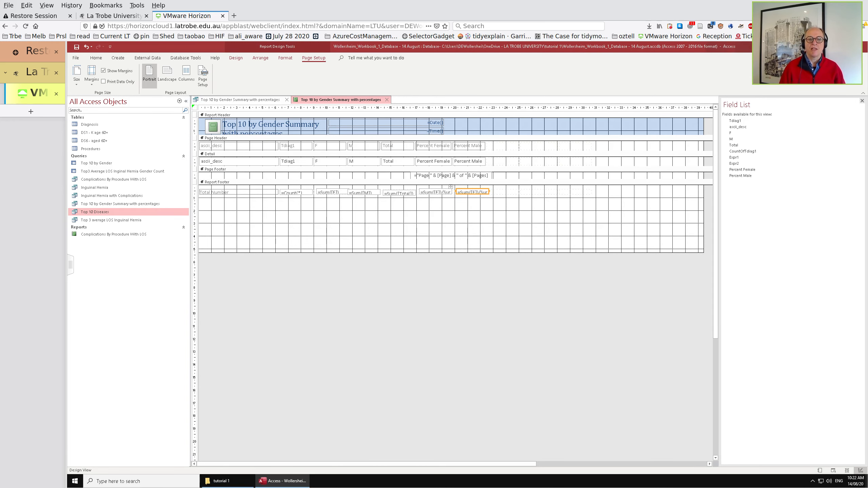
{"action": "left_click", "coordinate": [475, 192]}
{"action": "key", "text": "Delete"}
{"action": "type", "text": "M"}
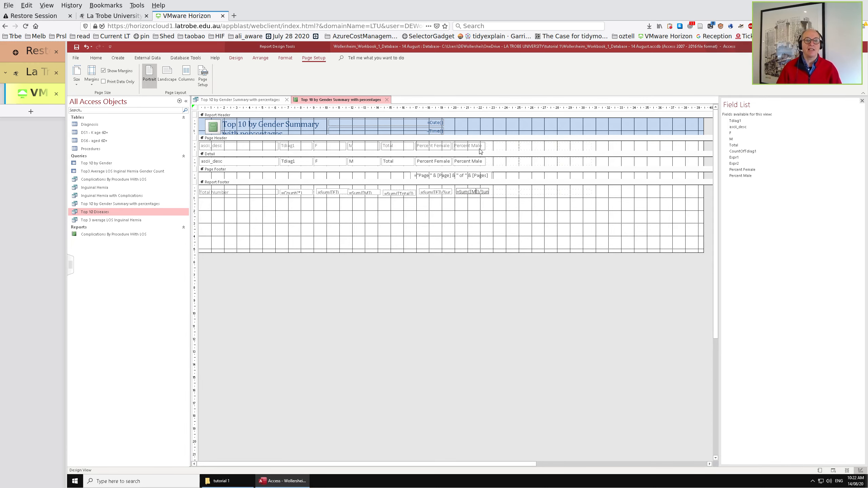
{"action": "left_click", "coordinate": [845, 471]}
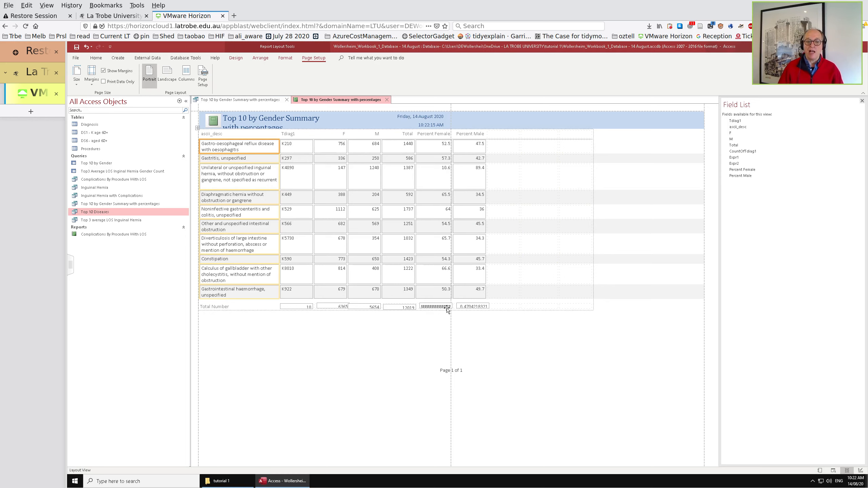
Set the Format property of the report footer's Percent Male box to Percent in Design View.
{"action": "left_click", "coordinate": [860, 471]}
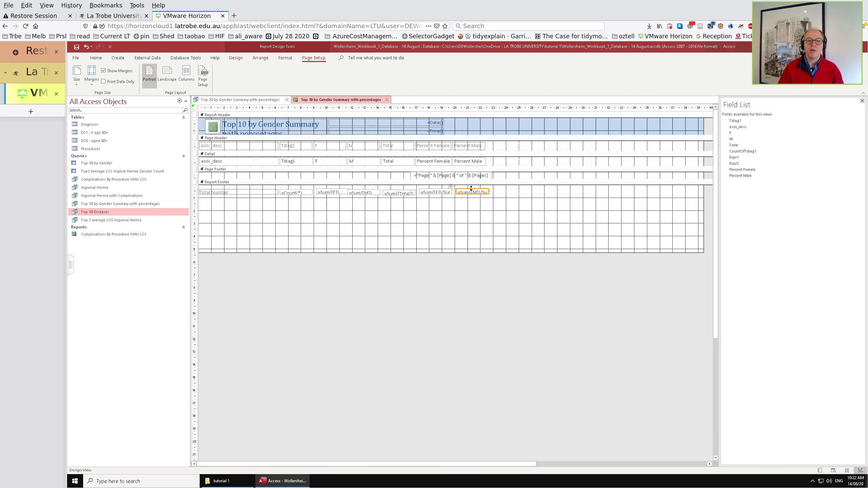
{"action": "left_click", "coordinate": [286, 58]}
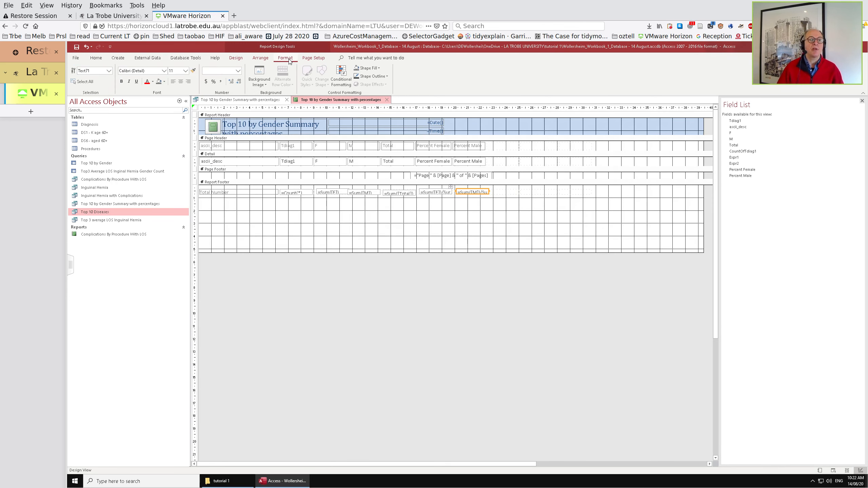
{"action": "left_click", "coordinate": [238, 58]}
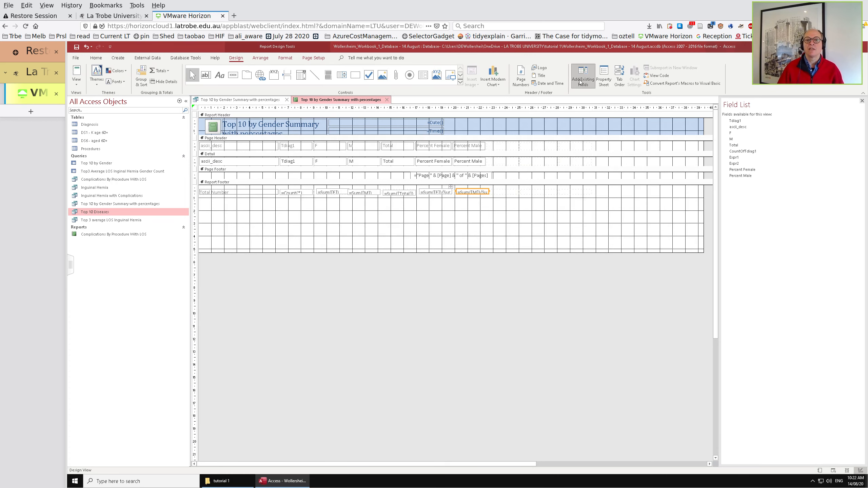
{"action": "left_click", "coordinate": [603, 75]}
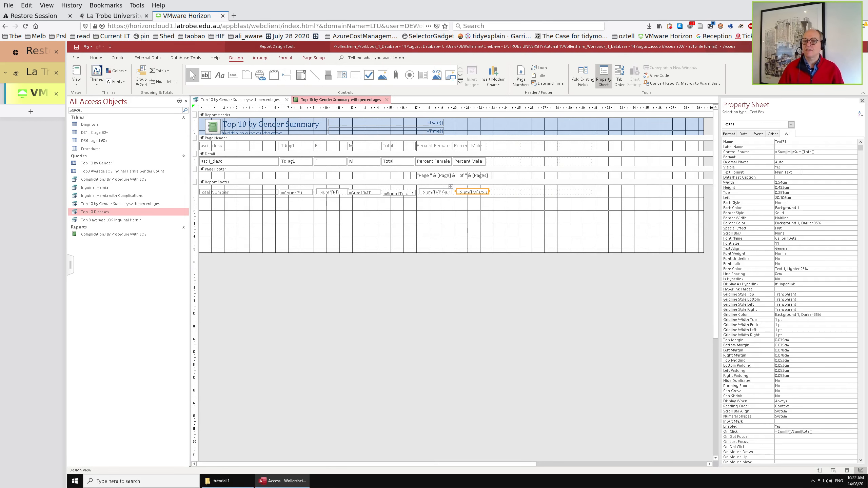
{"action": "left_click", "coordinate": [804, 157]}
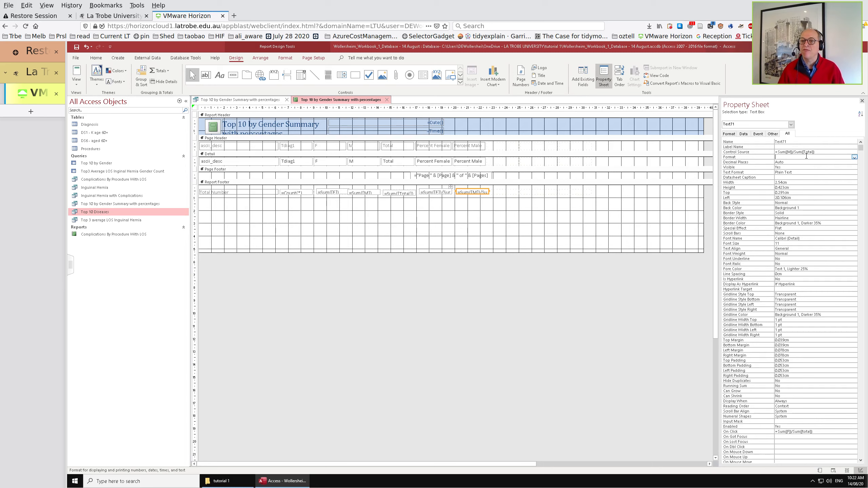
{"action": "left_click", "coordinate": [854, 157]}
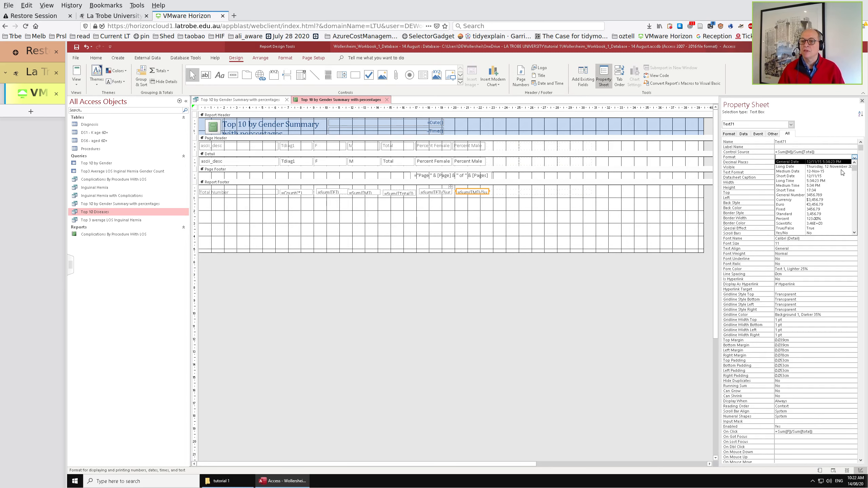
{"action": "left_click", "coordinate": [817, 219]}
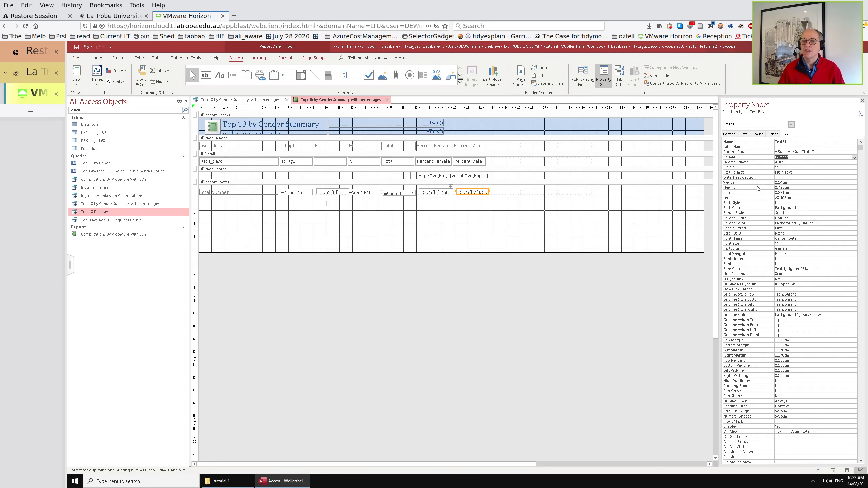
Set the Format property of the report footer's Percent Female box to Percent.
{"action": "left_click", "coordinate": [450, 192]}
{"action": "left_click", "coordinate": [840, 157]}
{"action": "left_click", "coordinate": [854, 157]}
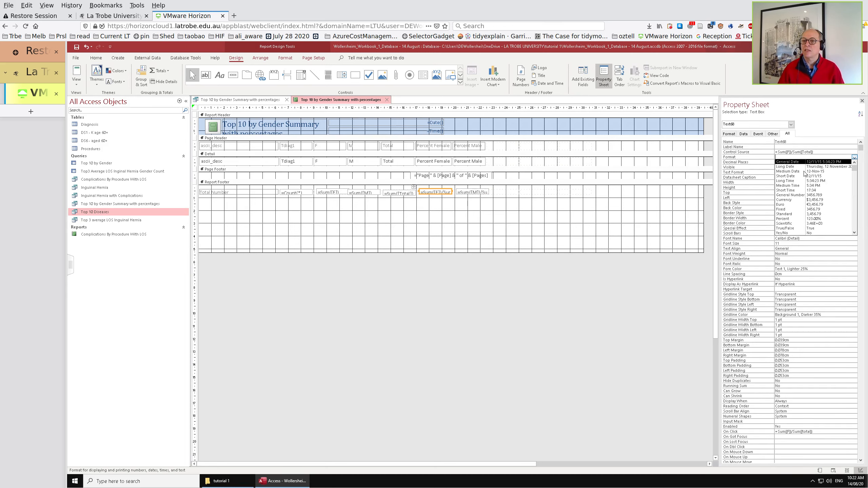
{"action": "left_click", "coordinate": [799, 219]}
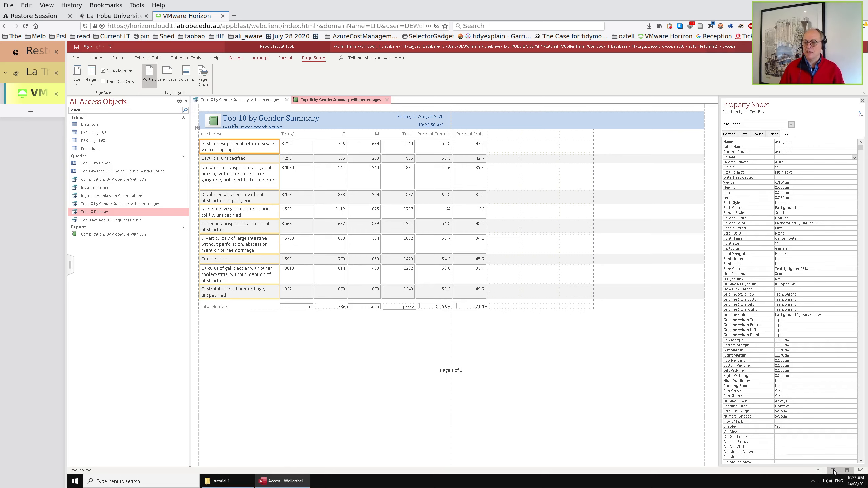
Set the Format of the Percent Female and Percent Male boxes in the Detail section to Percent and check them in Layout View.
{"action": "left_click", "coordinate": [859, 471]}
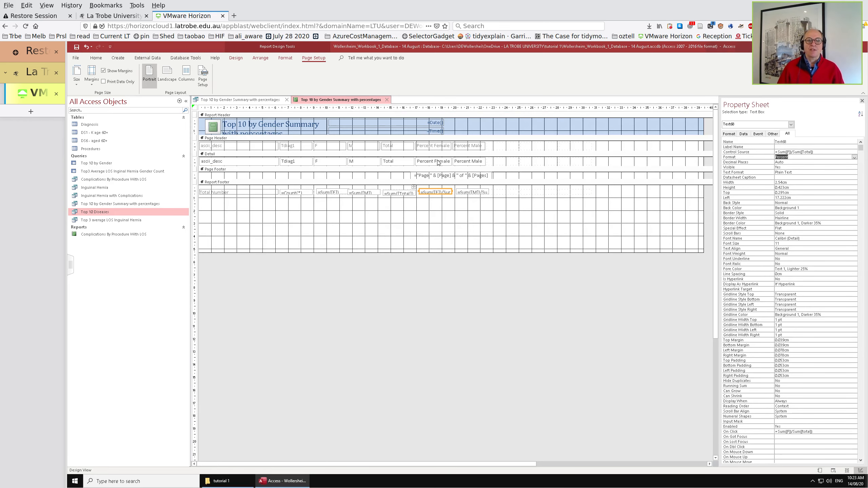
{"action": "left_click", "coordinate": [438, 162]}
{"action": "left_click", "coordinate": [469, 163]}
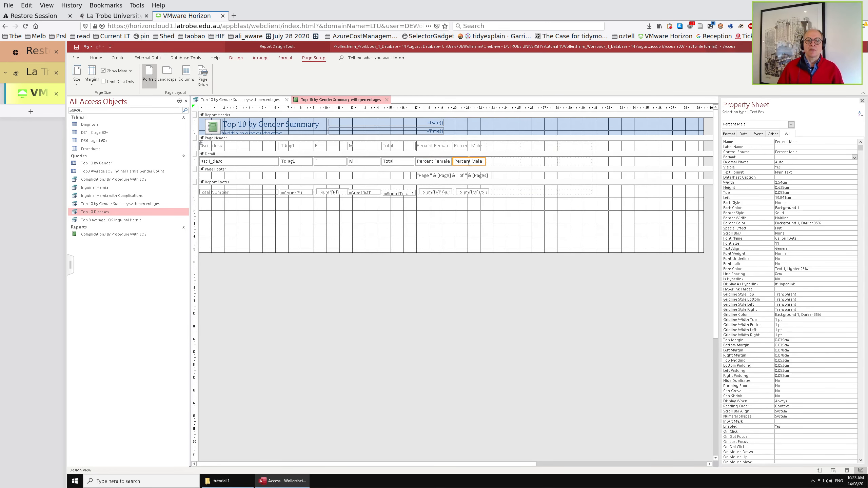
{"action": "left_click", "coordinate": [425, 162], "text": "shift"}
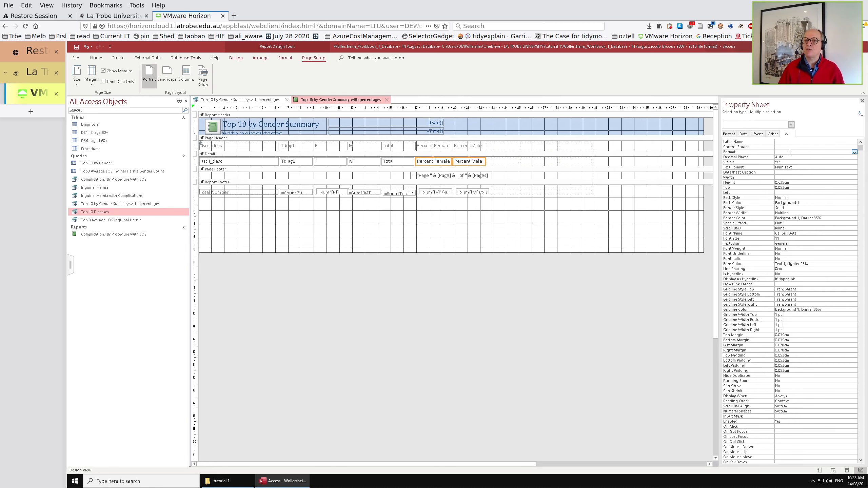
{"action": "left_click", "coordinate": [791, 152]}
{"action": "left_click", "coordinate": [854, 152]}
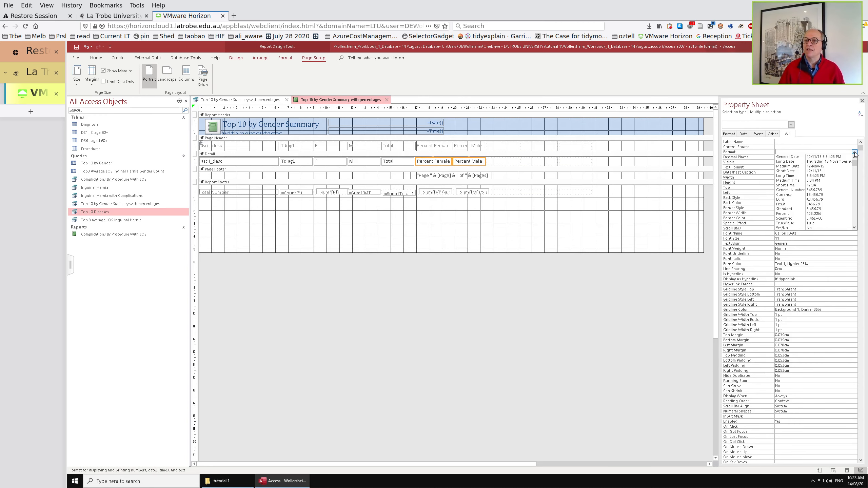
{"action": "left_click", "coordinate": [811, 215]}
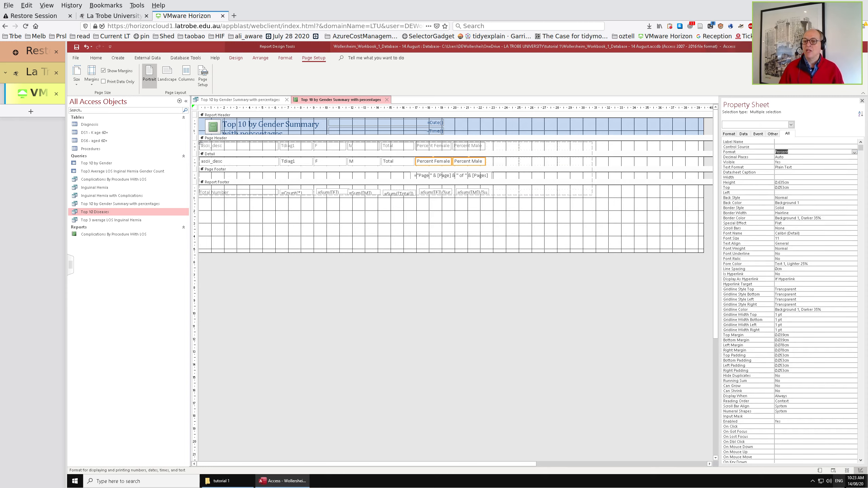
{"action": "left_click", "coordinate": [846, 471]}
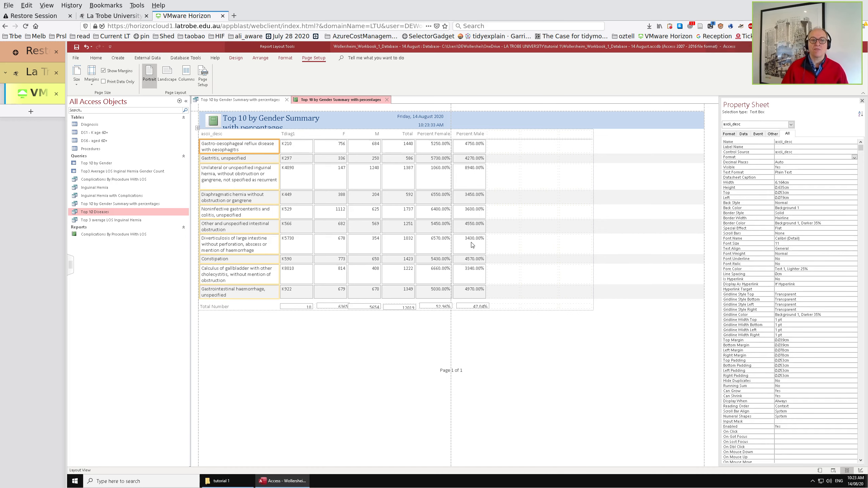
Open the Top 10 by Gender Summary with percentages query in Design View and remove the *100 from the Percent Female expression.
{"action": "left_click", "coordinate": [251, 100]}
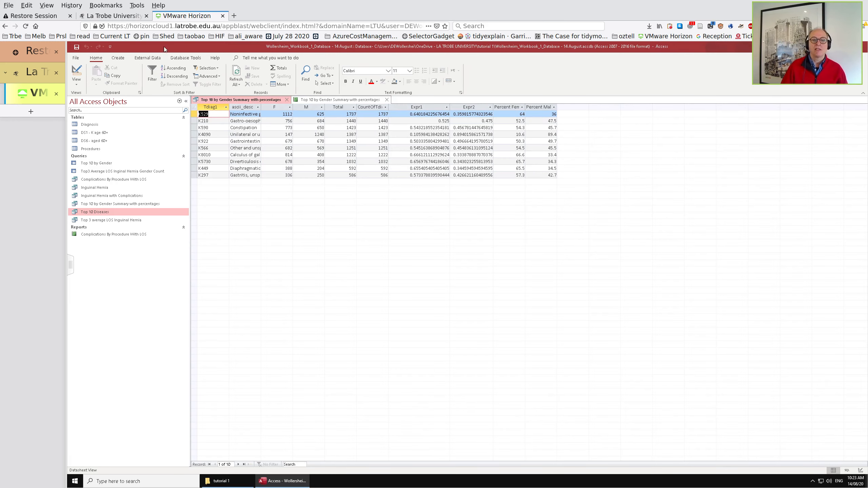
{"action": "left_click", "coordinate": [77, 73]}
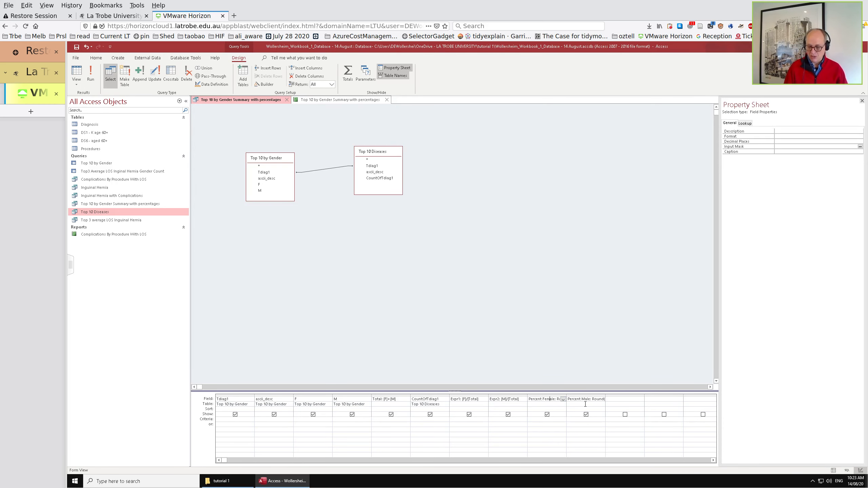
{"action": "key", "text": "End"}
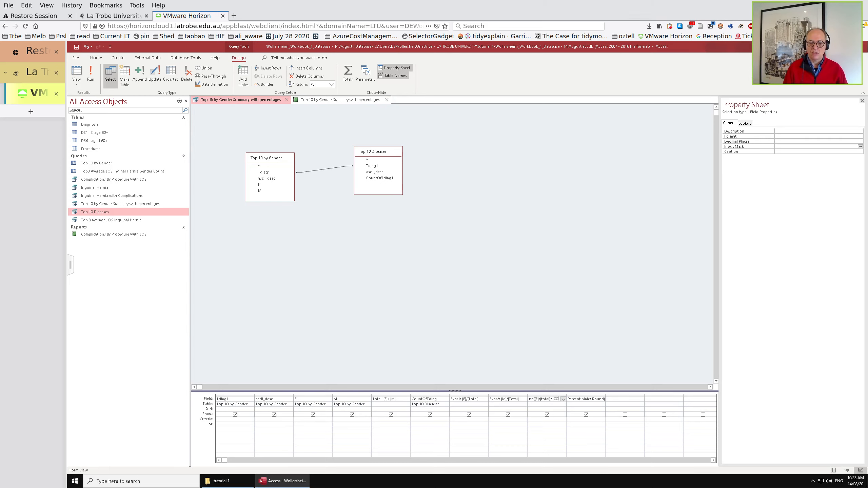
{"action": "key", "text": "BackSpace"}
{"action": "key", "text": "BackSpace"}
{"action": "key", "text": "BackSpace"}
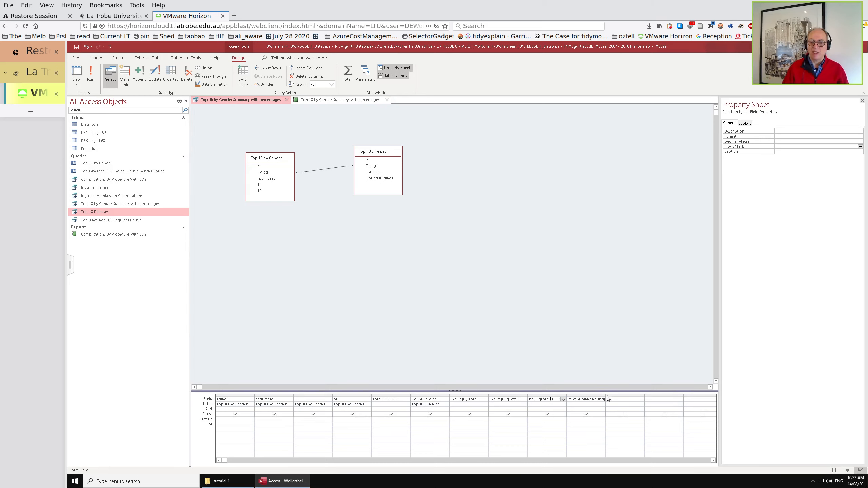
Remove the *100 multiplication from the query's Percent Male expression.
{"action": "left_click", "coordinate": [594, 399]}
{"action": "key", "text": "End"}
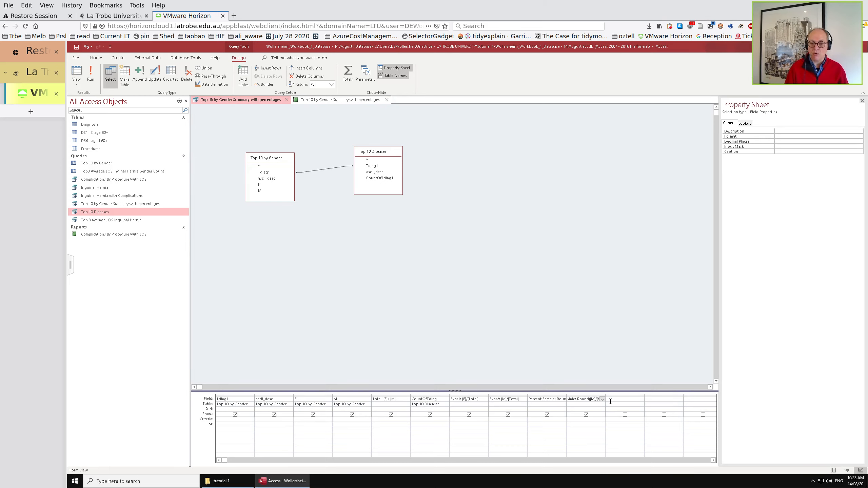
{"action": "key", "text": "Right"}
{"action": "key", "text": "Right"}
{"action": "key", "text": "Right"}
{"action": "key", "text": "Right"}
{"action": "key", "text": "Right"}
{"action": "key", "text": "Right"}
{"action": "key", "text": "Right"}
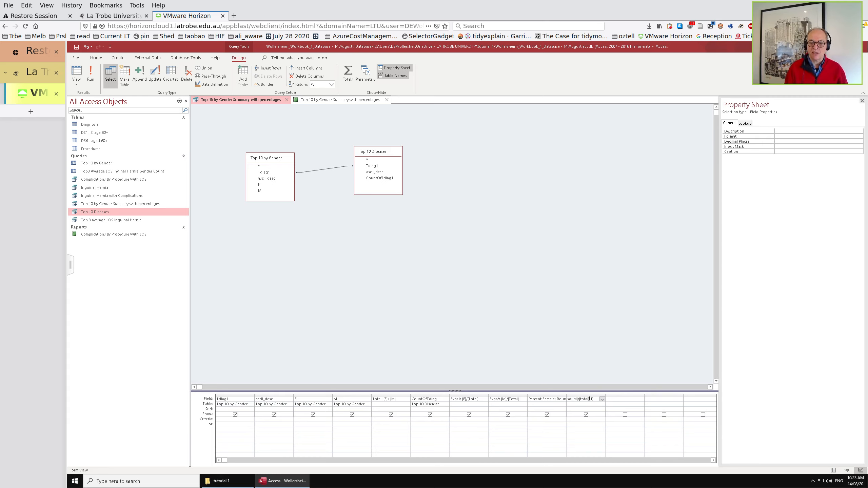
{"action": "key", "text": "BackSpace"}
Remove the Round function from the Percent Male expression, leaving [M]/[total].
{"action": "key", "text": "Home"}
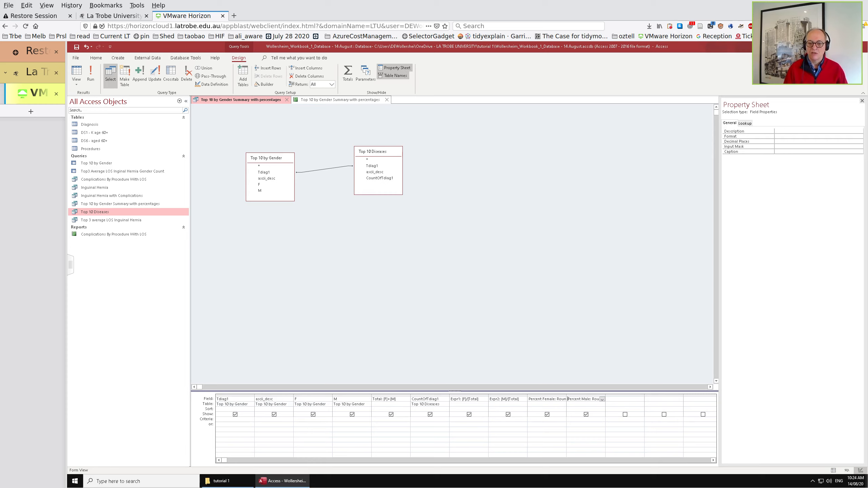
{"action": "key", "text": "shift+Right"}
{"action": "key", "text": "shift+Right"}
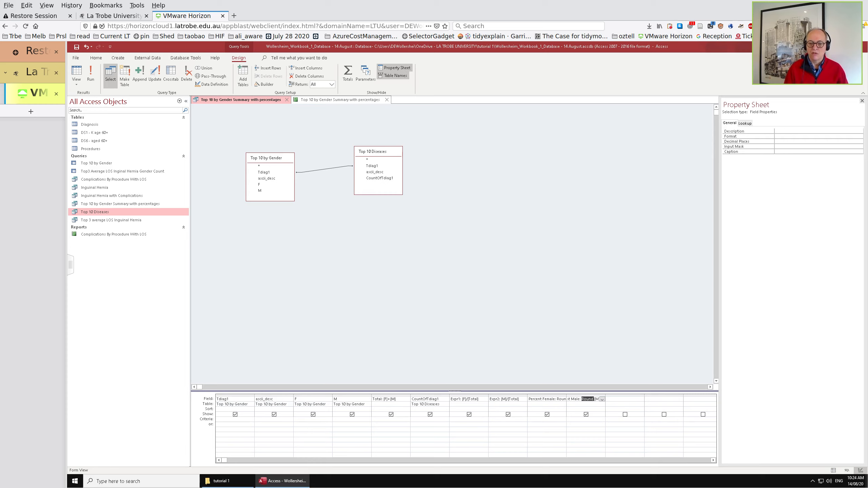
{"action": "key", "text": "Delete"}
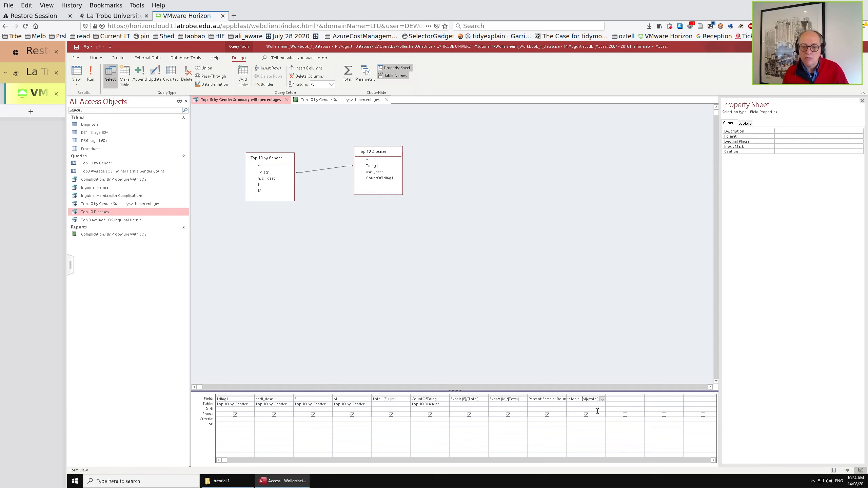
Remove the Round function and its decimals argument from the Percent Female expression, leaving [F]/[total].
{"action": "left_click", "coordinate": [560, 399]}
{"action": "key", "text": "End"}
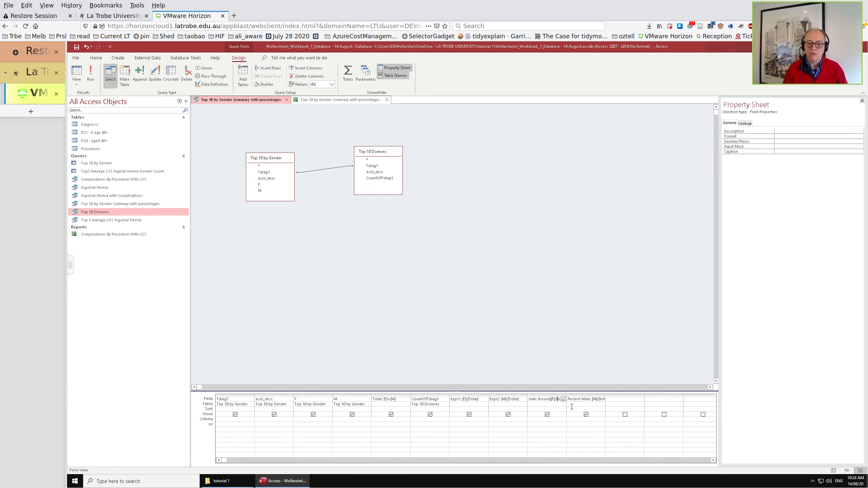
{"action": "key", "text": "BackSpace"}
{"action": "key", "text": "BackSpace"}
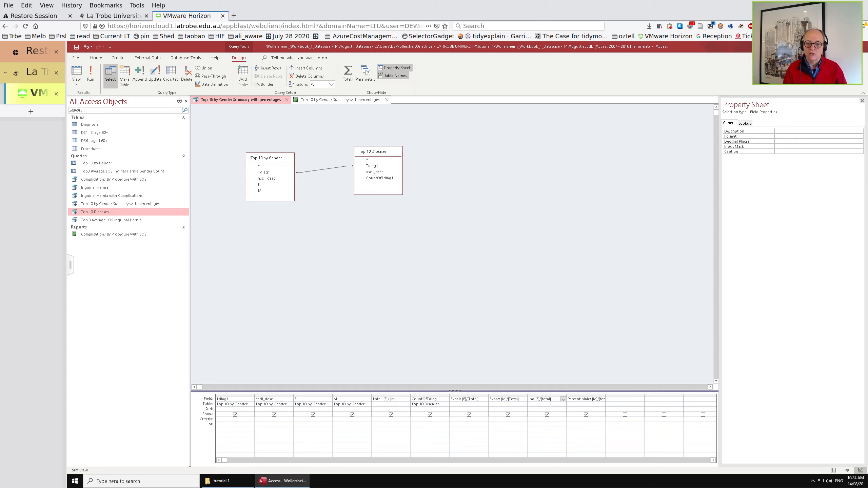
{"action": "double_click", "coordinate": [535, 399]}
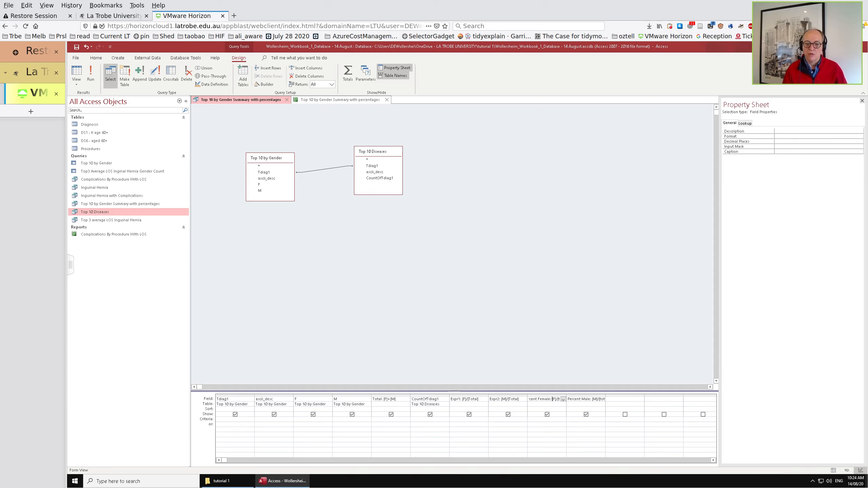
{"action": "left_click", "coordinate": [623, 399]}
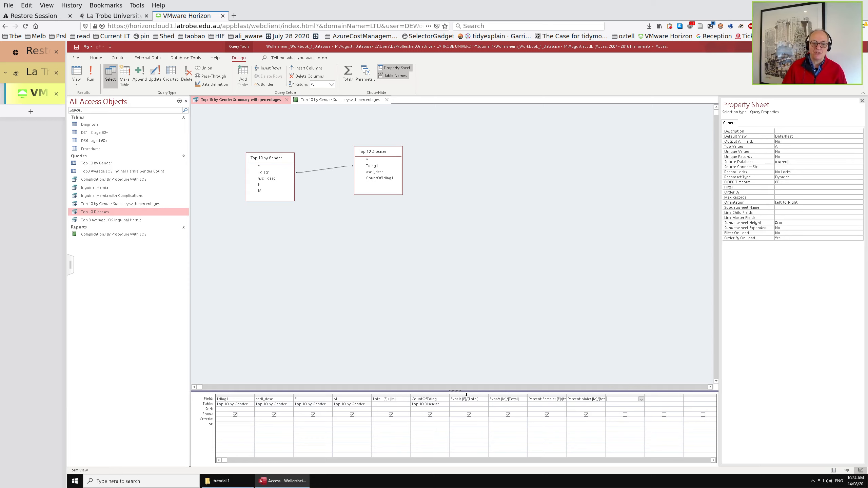
Delete the Expr1 and Expr2 columns from the query and return to the report in Design View.
{"action": "left_click_drag", "start_coordinate": [467, 395], "coordinate": [507, 392]}
{"action": "key", "text": "Delete"}
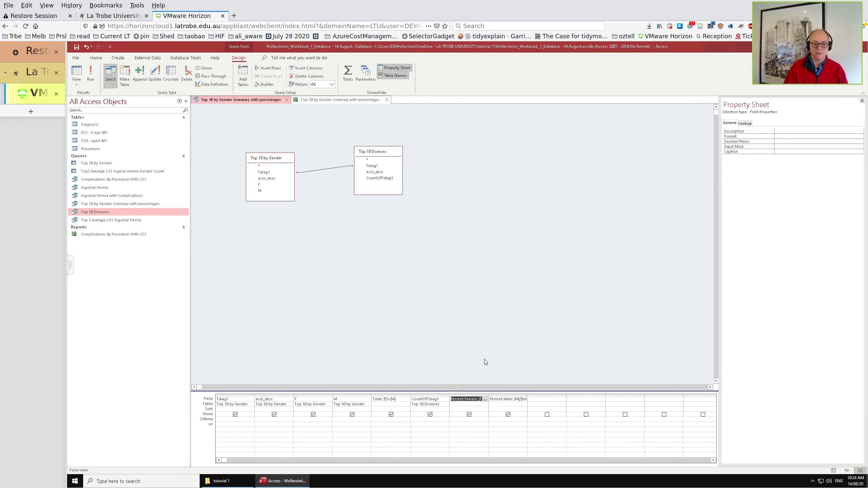
{"action": "left_click", "coordinate": [336, 100]}
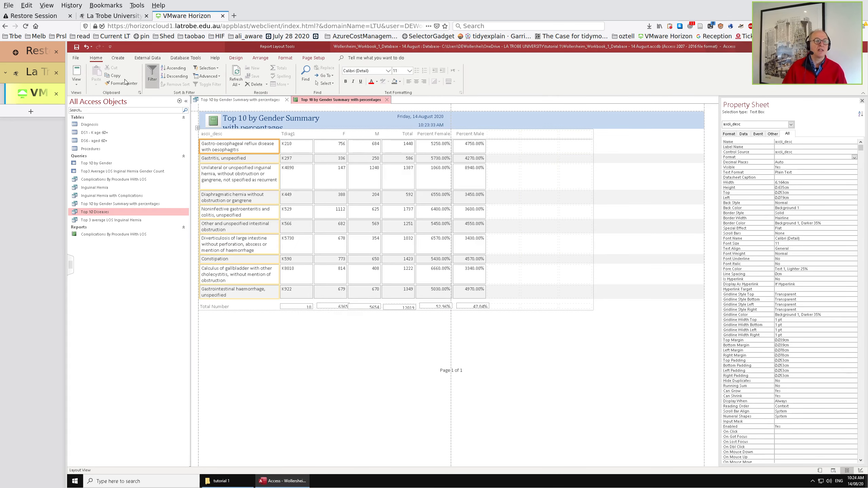
{"action": "left_click", "coordinate": [860, 471]}
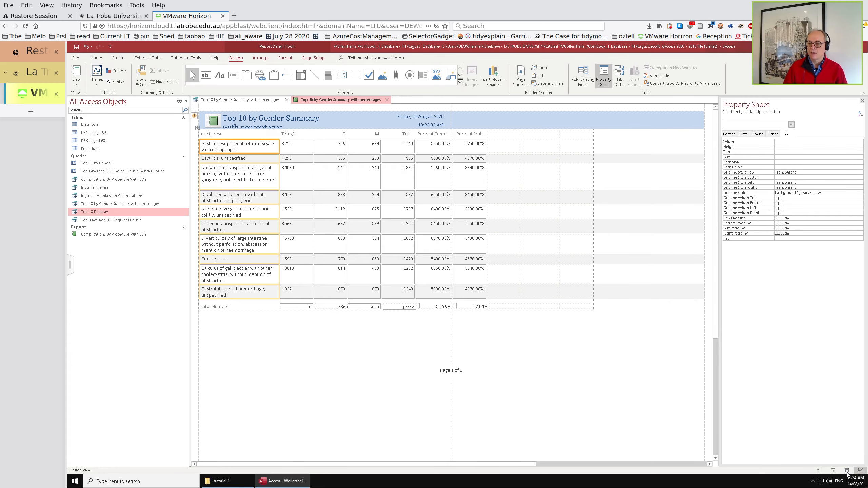
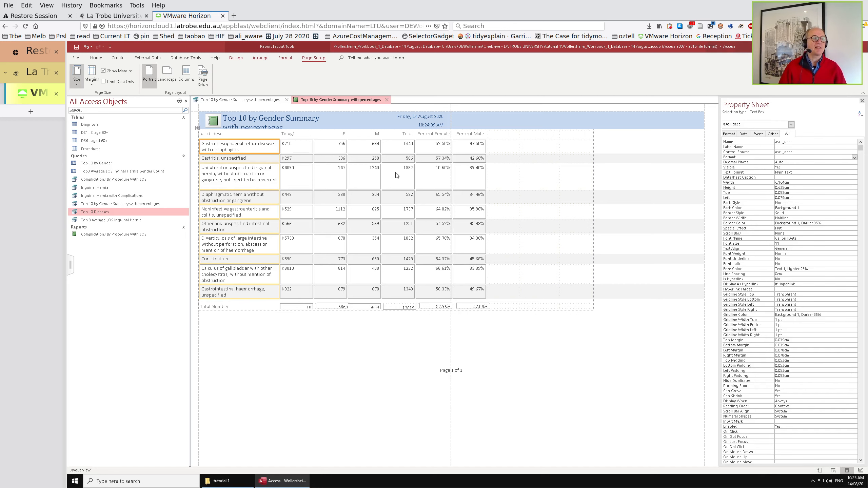
Switch the report to Design View and cut the three empty layout columns beside Percent Male from the page header, detail and footer.
{"action": "left_click", "coordinate": [860, 470]}
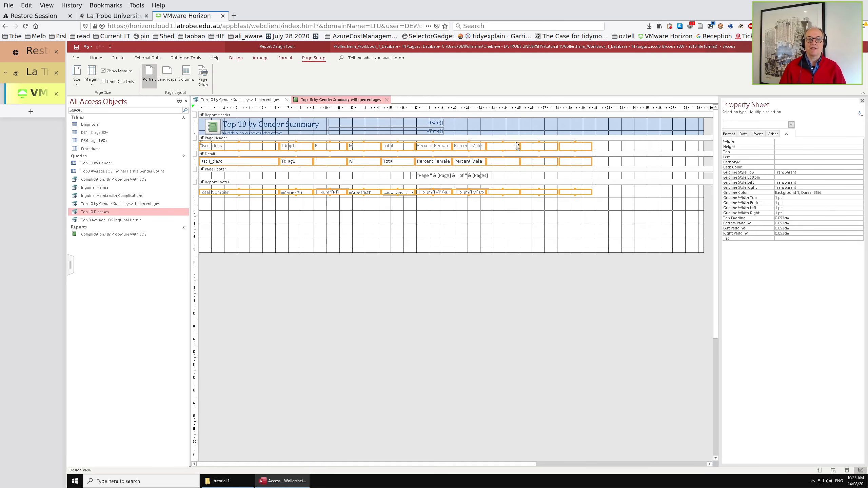
{"action": "left_click_drag", "start_coordinate": [509, 144], "coordinate": [519, 182]}
{"action": "left_click", "coordinate": [508, 215]}
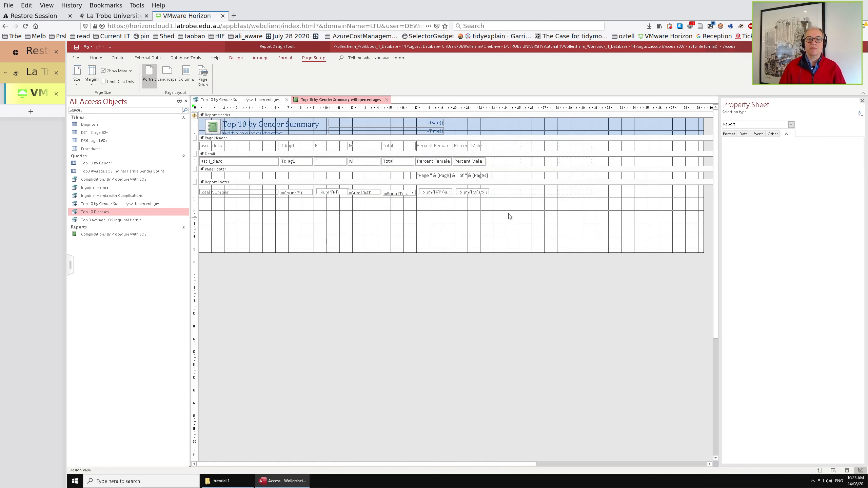
{"action": "left_click", "coordinate": [506, 193]}
{"action": "left_click", "coordinate": [510, 146]}
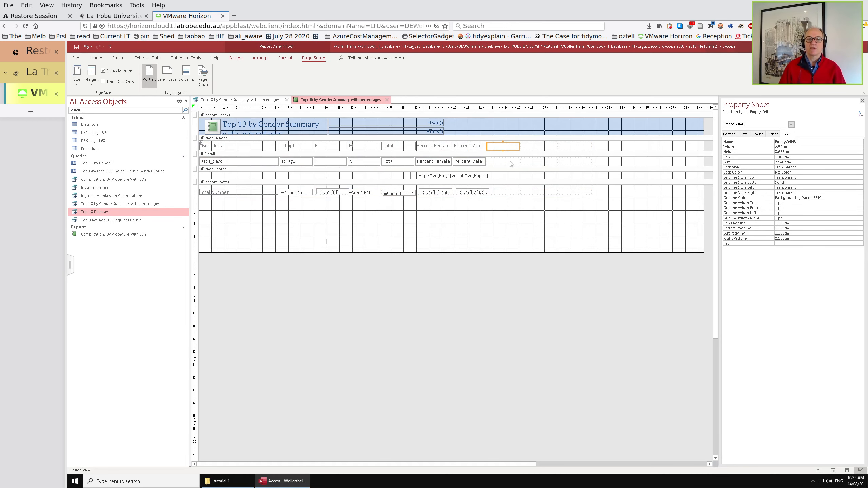
{"action": "left_click", "coordinate": [509, 163], "text": "shift"}
{"action": "left_click", "coordinate": [508, 194], "text": "shift"}
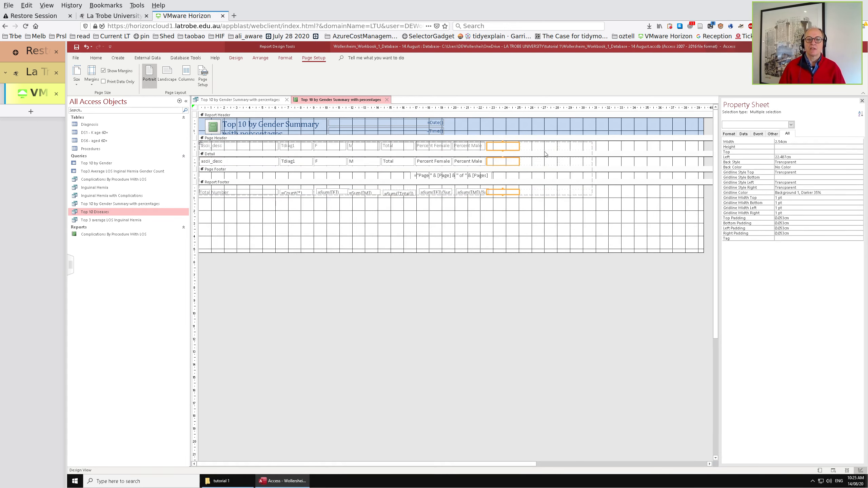
{"action": "left_click", "coordinate": [544, 147], "text": "shift"}
{"action": "left_click", "coordinate": [541, 163], "text": "shift"}
{"action": "left_click", "coordinate": [542, 192], "text": "shift"}
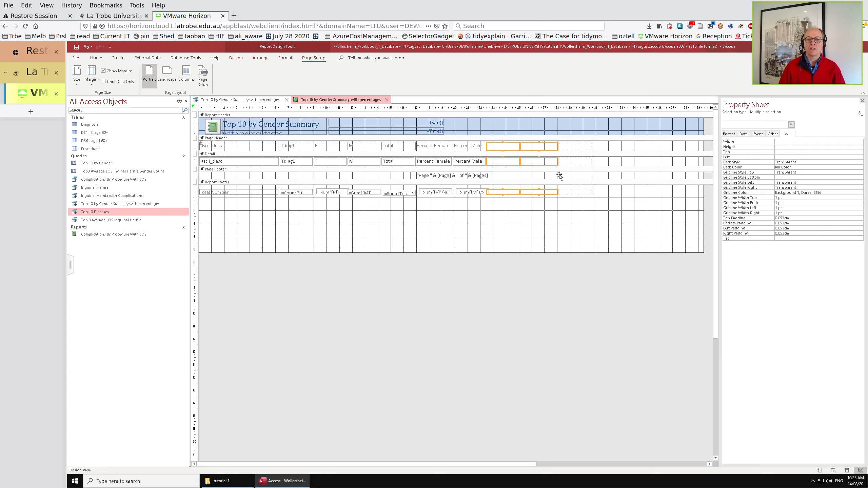
{"action": "left_click", "coordinate": [580, 150], "text": "shift"}
{"action": "left_click", "coordinate": [575, 163], "text": "shift"}
{"action": "left_click", "coordinate": [574, 191], "text": "shift"}
{"action": "right_click", "coordinate": [576, 193]}
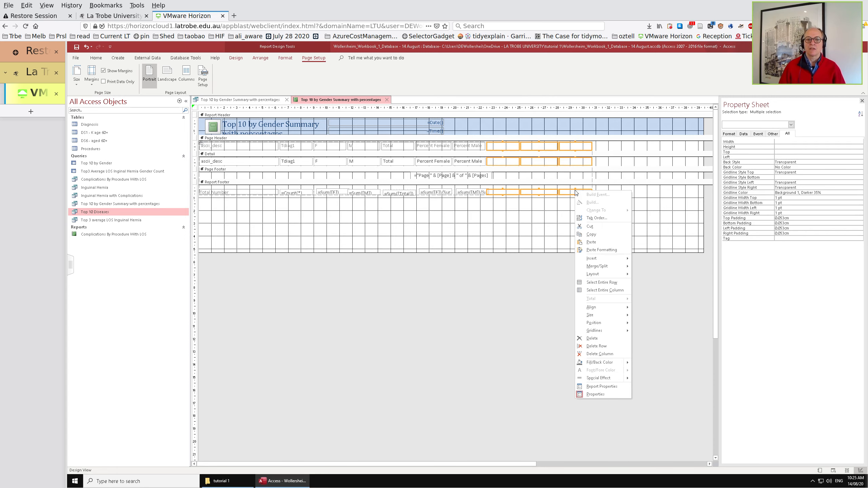
{"action": "left_click", "coordinate": [593, 228]}
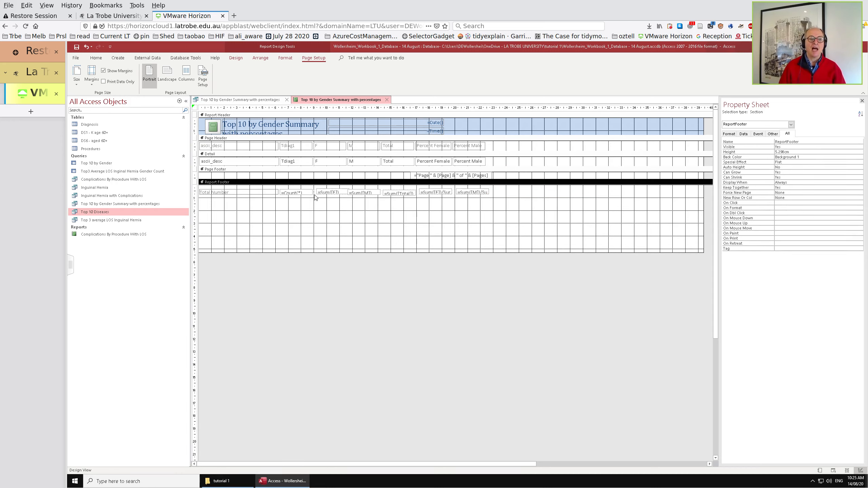
Select all the controls in the report footer and align them to Top.
{"action": "left_click_drag", "start_coordinate": [509, 210], "coordinate": [228, 190]}
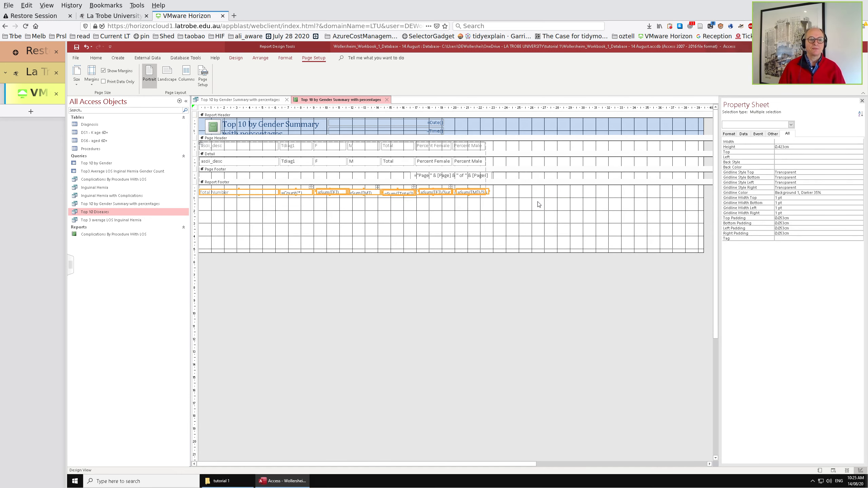
{"action": "left_click", "coordinate": [285, 58]}
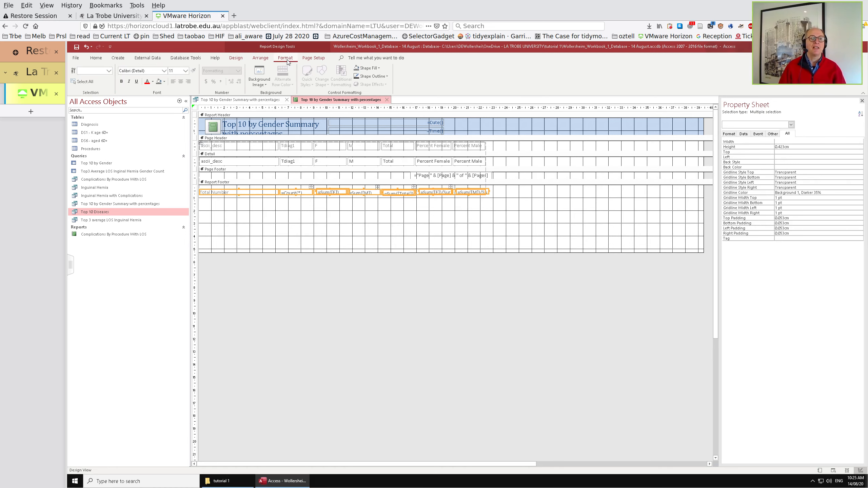
{"action": "left_click", "coordinate": [263, 60]}
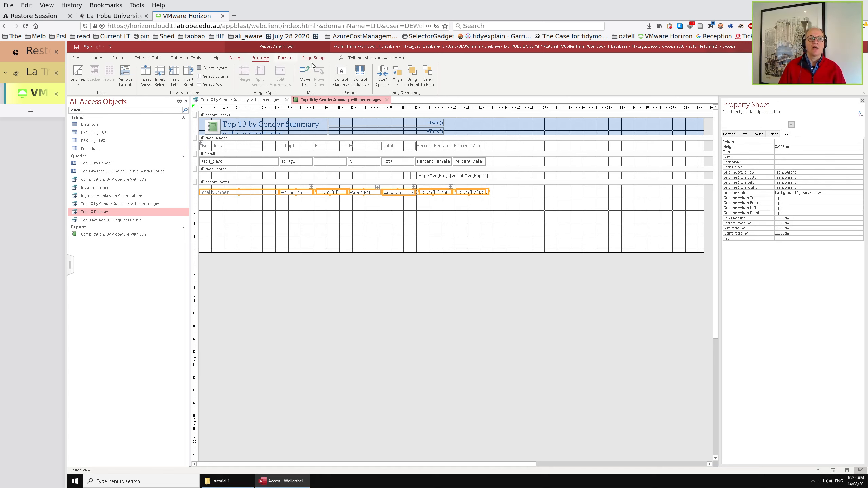
{"action": "left_click", "coordinate": [399, 85]}
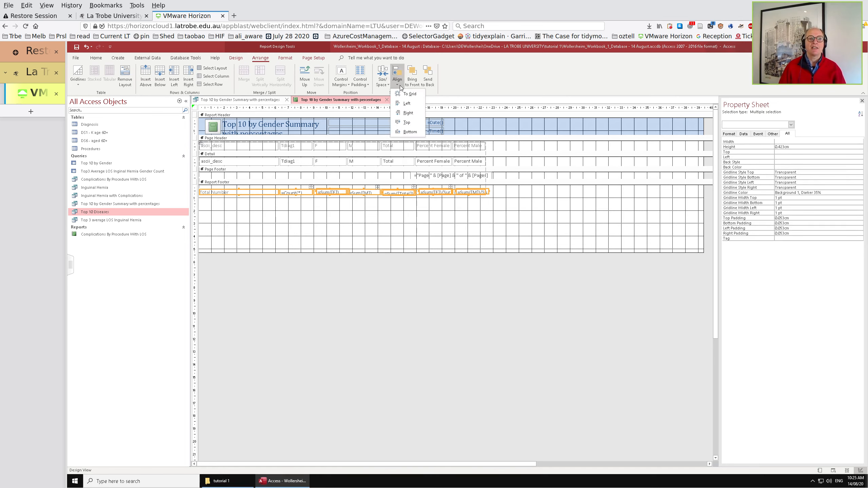
{"action": "left_click", "coordinate": [407, 123]}
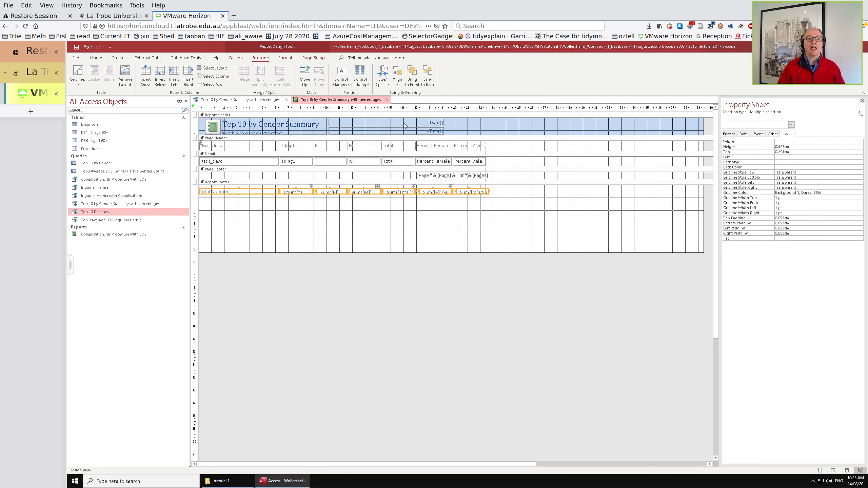
{"action": "left_click", "coordinate": [388, 85]}
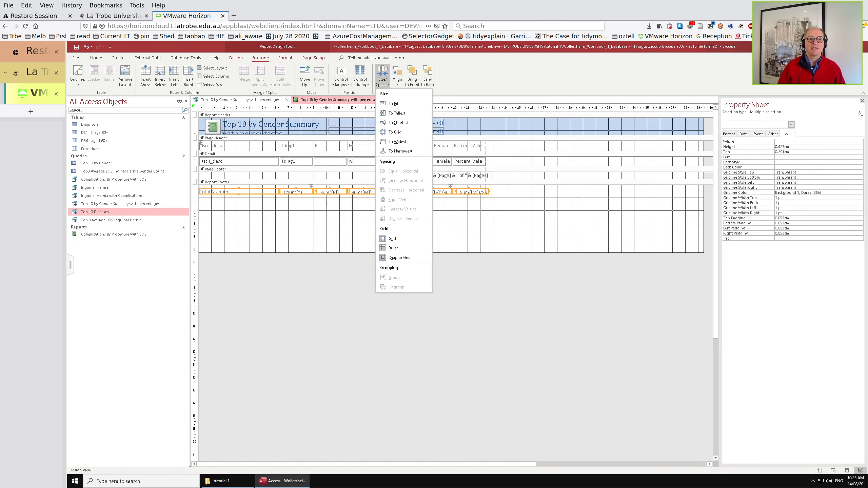
{"action": "left_click", "coordinate": [398, 86]}
{"action": "left_click", "coordinate": [398, 87]}
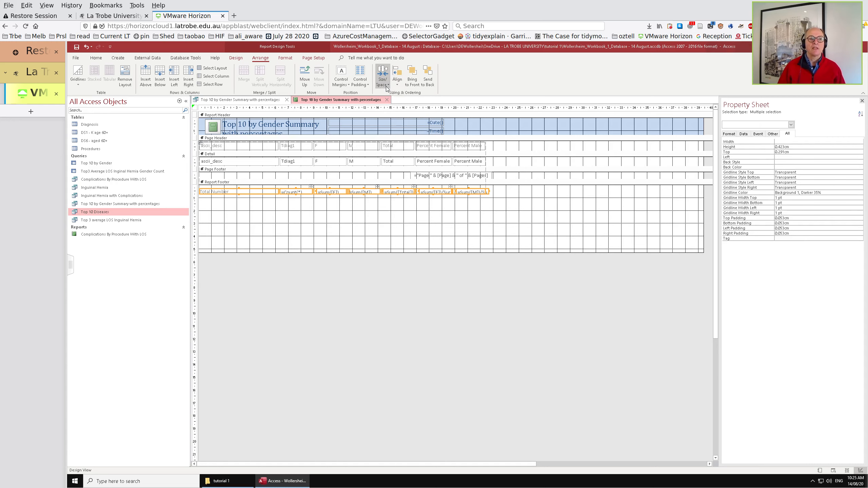
{"action": "left_click", "coordinate": [388, 86]}
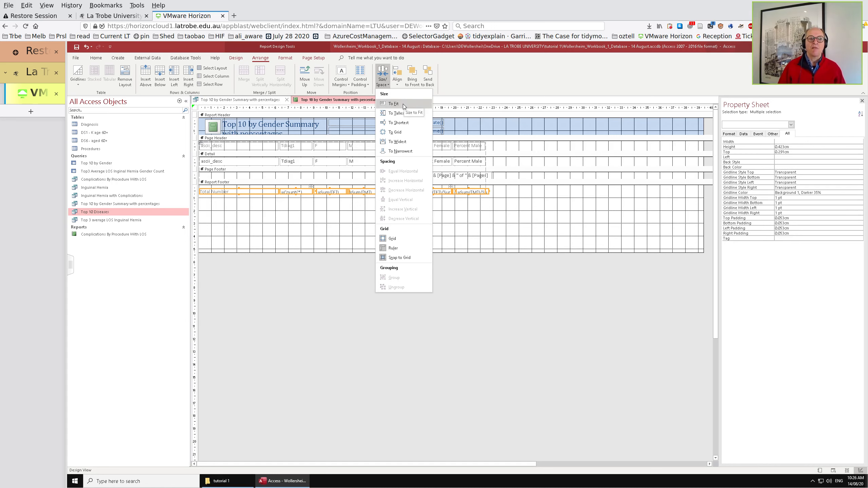
{"action": "left_click", "coordinate": [500, 226]}
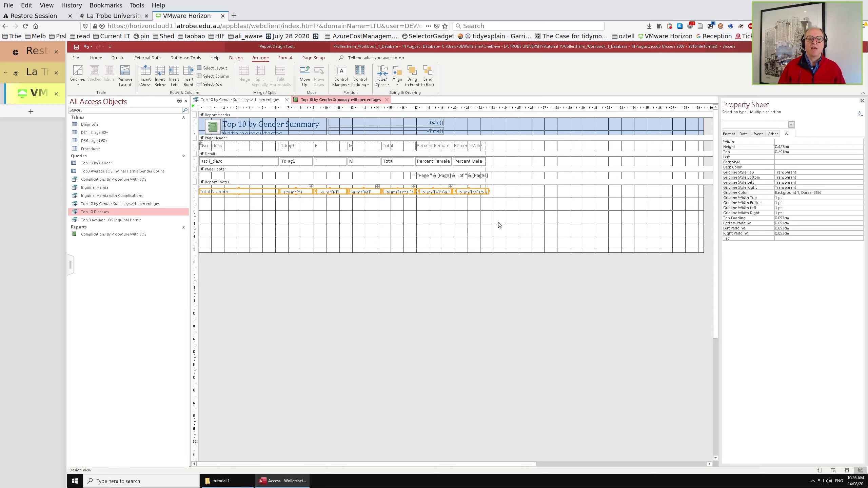
Try to align the Percent Male header label, detail field and footer percentage control to Right.
{"action": "left_click", "coordinate": [479, 146]}
{"action": "left_click", "coordinate": [476, 165], "text": "shift"}
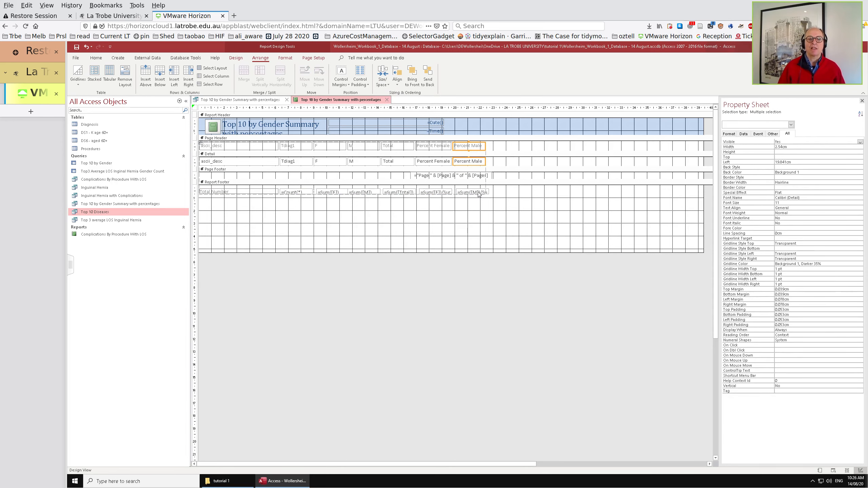
{"action": "left_click", "coordinate": [479, 193], "text": "shift"}
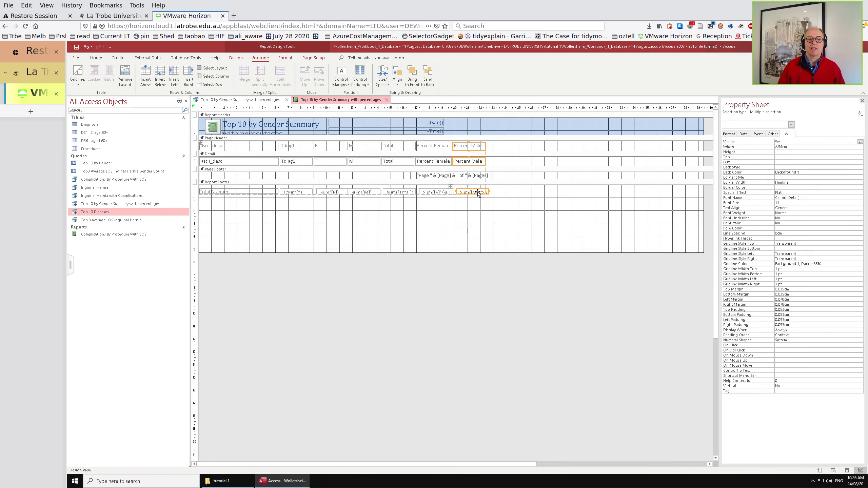
{"action": "left_click", "coordinate": [397, 86]}
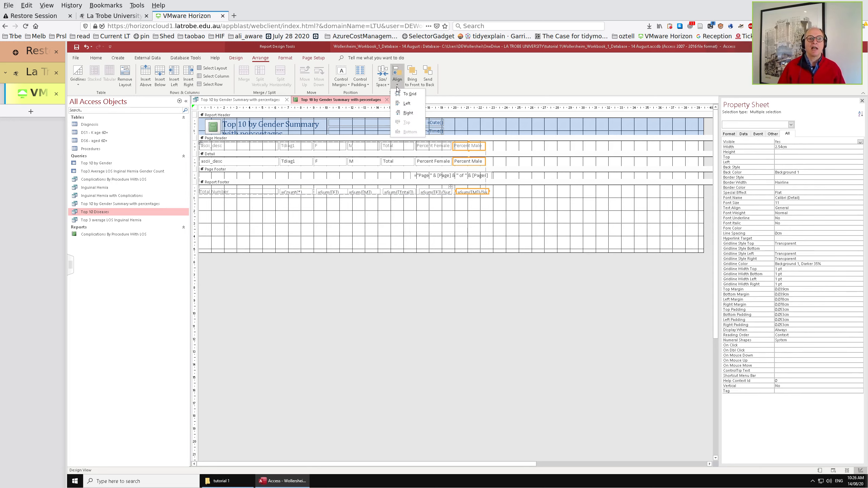
{"action": "left_click", "coordinate": [408, 114]}
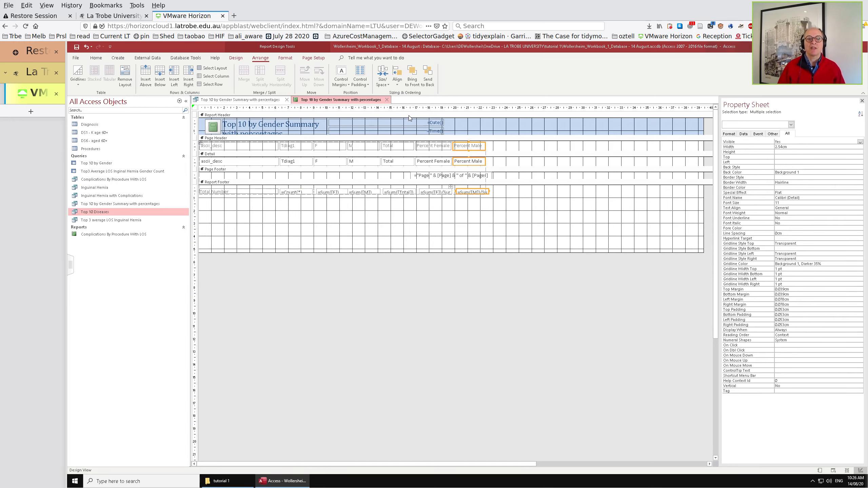
Align the Percent Female header label, detail field and footer percentage control to Right.
{"action": "left_click", "coordinate": [432, 148]}
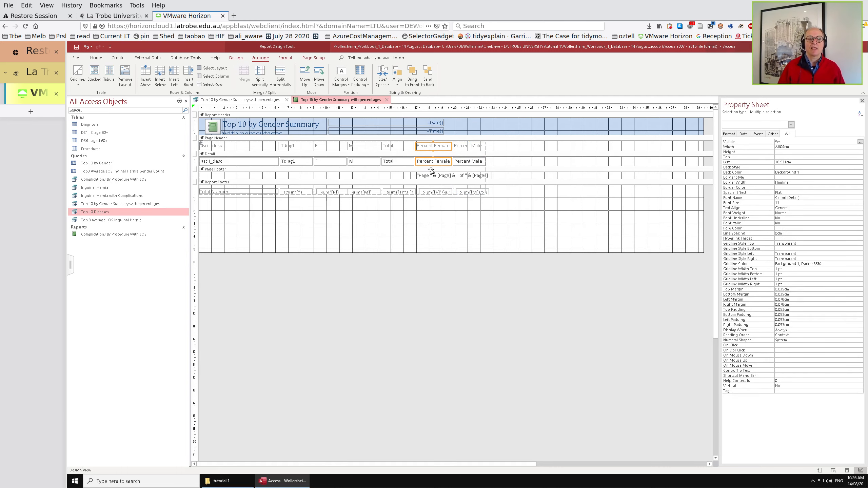
{"action": "left_click", "coordinate": [441, 193], "text": "shift"}
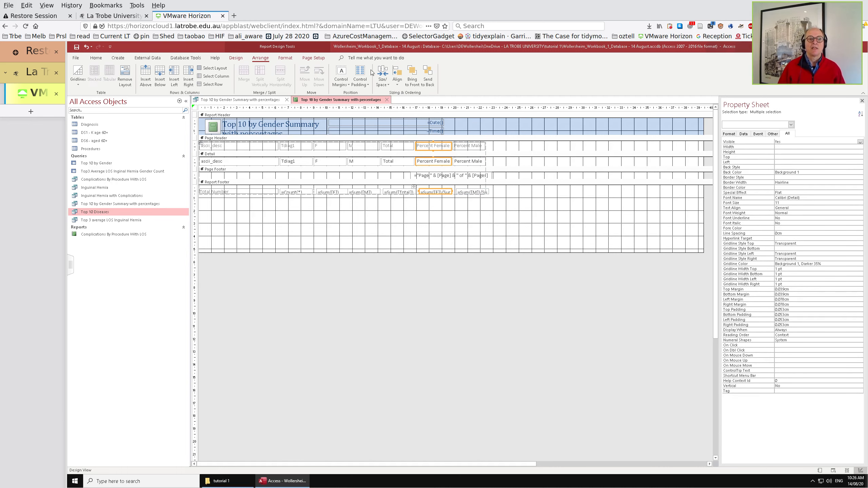
{"action": "left_click", "coordinate": [397, 77]}
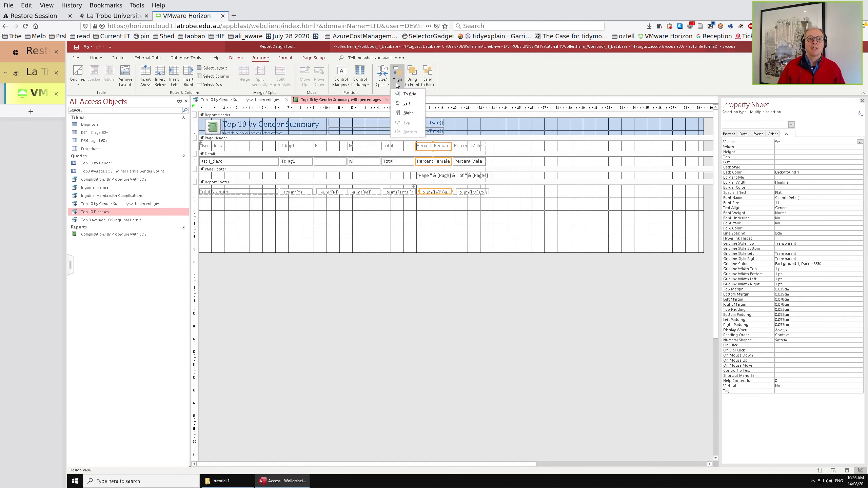
{"action": "left_click", "coordinate": [404, 113]}
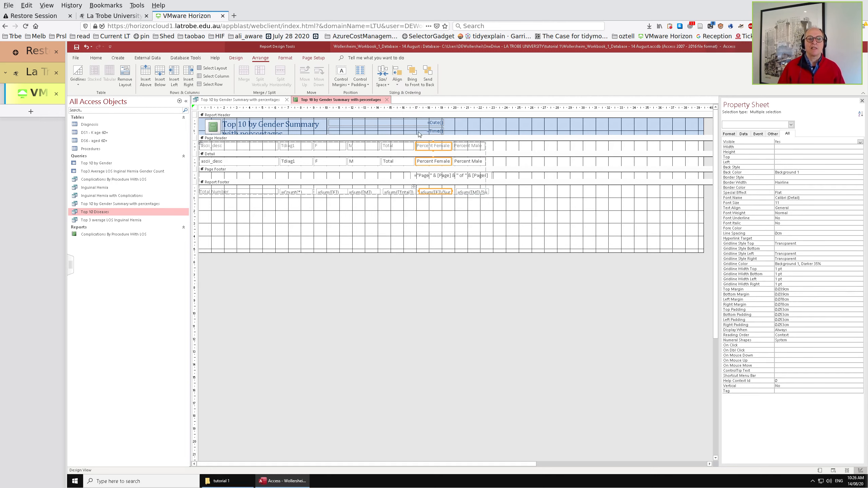
Try to align the Total column's header label, detail field and footer sum control to Right.
{"action": "left_click", "coordinate": [404, 193]}
{"action": "left_click", "coordinate": [396, 149], "text": "shift"}
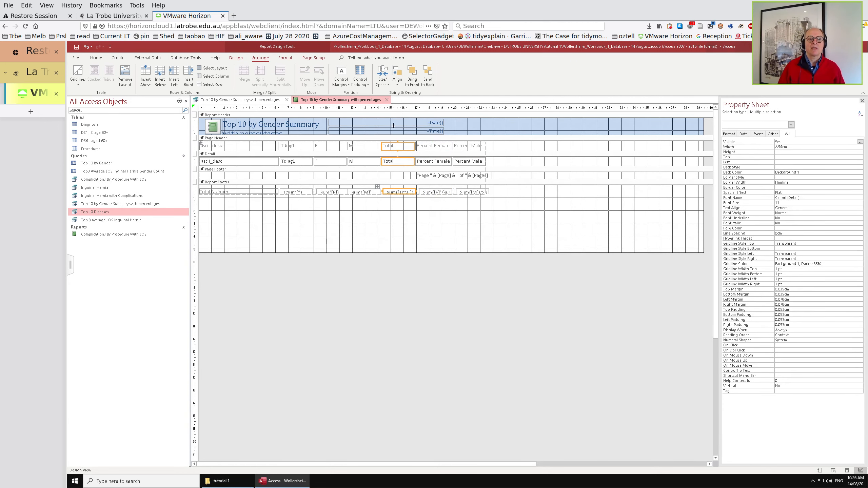
{"action": "left_click", "coordinate": [397, 86]}
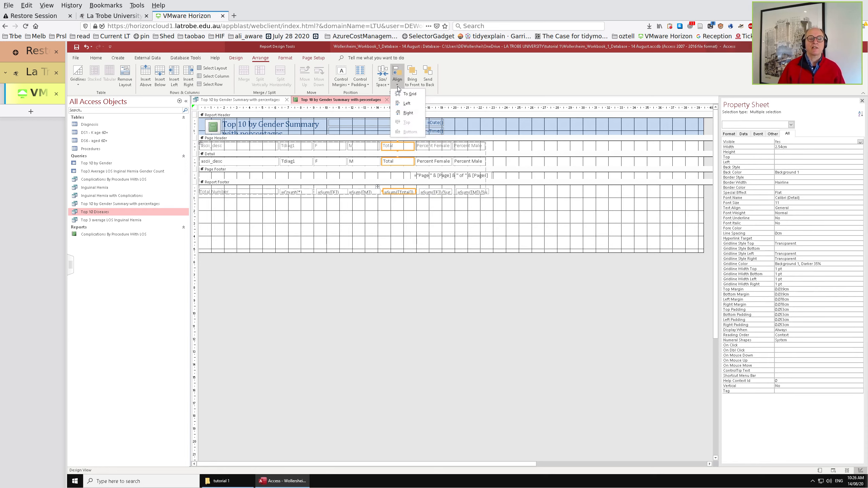
{"action": "left_click", "coordinate": [408, 113]}
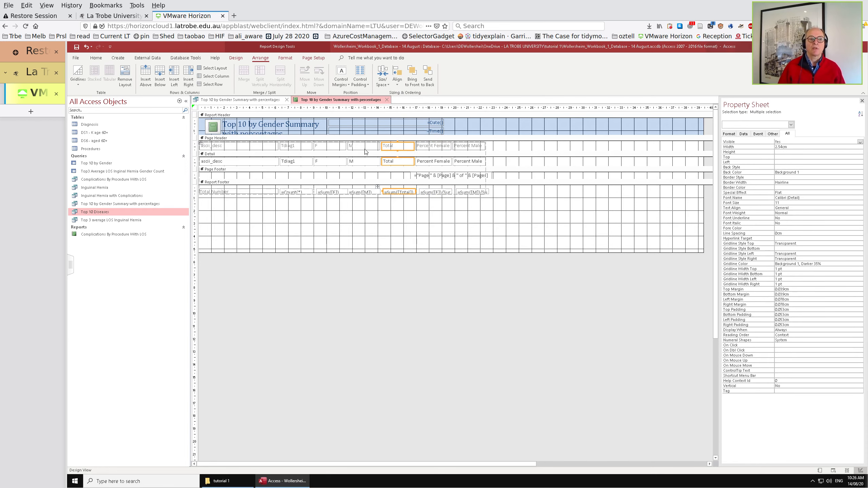
Align the M column's header label, detail field and footer sum control to Right.
{"action": "left_click", "coordinate": [363, 161]}
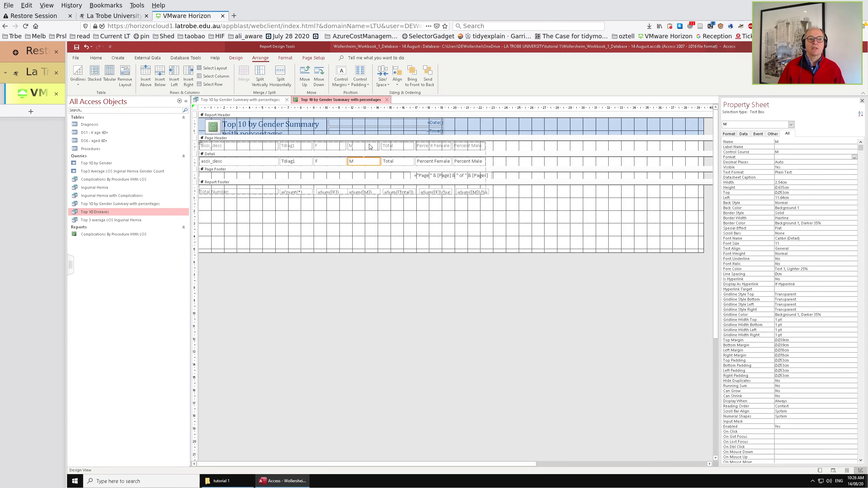
{"action": "left_click", "coordinate": [370, 147], "text": "shift"}
{"action": "left_click", "coordinate": [363, 192], "text": "shift"}
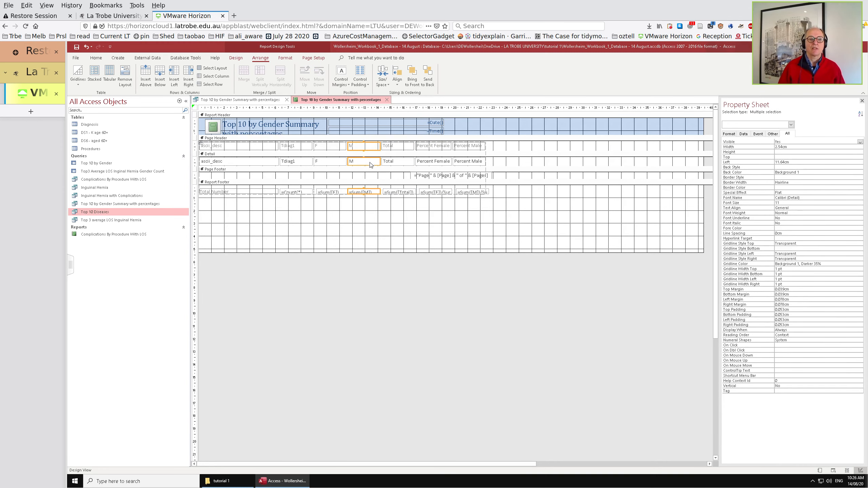
{"action": "left_click", "coordinate": [396, 82]}
{"action": "left_click", "coordinate": [404, 116]}
Try to align the F column's header label, detail field and footer sum control to Right.
{"action": "left_click", "coordinate": [335, 147]}
{"action": "left_click", "coordinate": [335, 162], "text": "shift"}
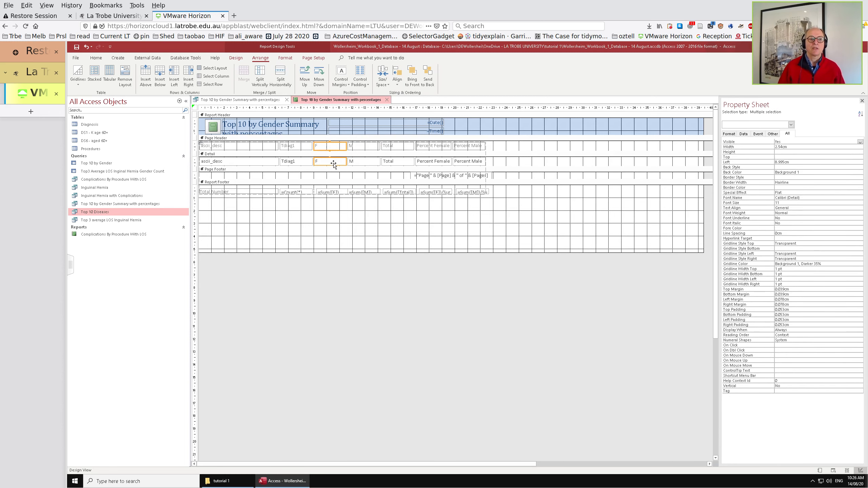
{"action": "left_click", "coordinate": [334, 193], "text": "shift"}
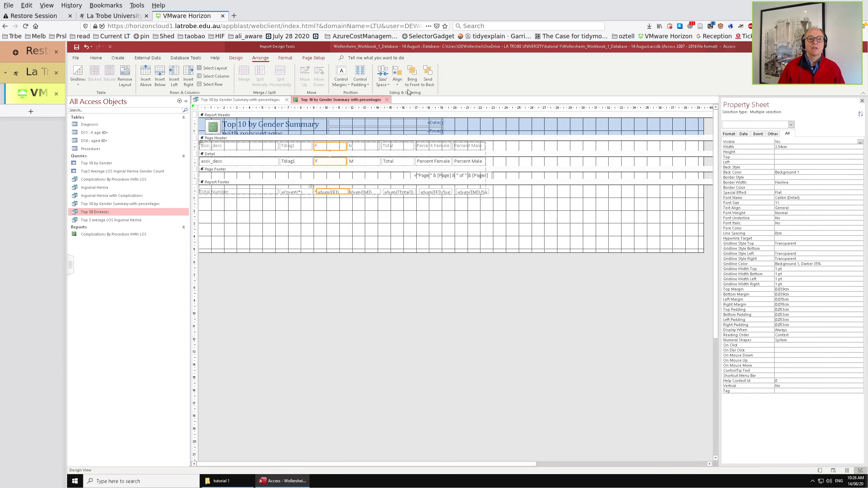
{"action": "left_click", "coordinate": [396, 81]}
{"action": "left_click", "coordinate": [406, 118]}
Align the Tdiag1 header label, detail field and footer count control to Right.
{"action": "left_click", "coordinate": [298, 148]}
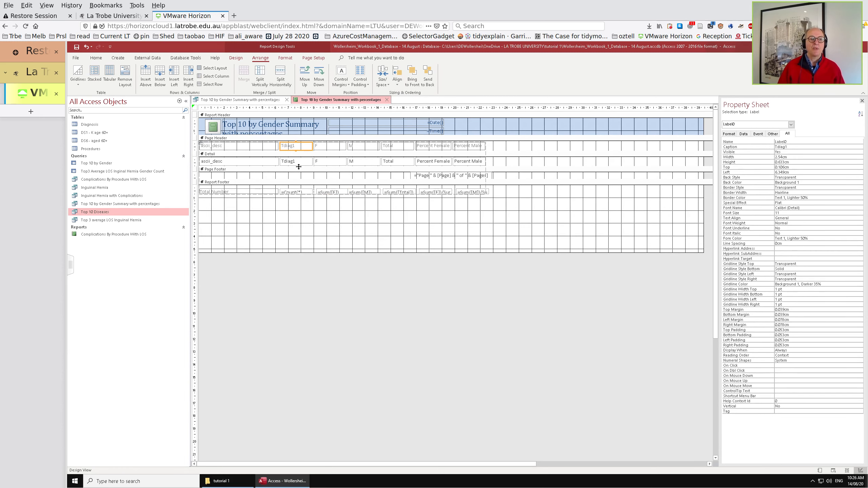
{"action": "left_click", "coordinate": [300, 162], "text": "shift"}
{"action": "left_click", "coordinate": [295, 192], "text": "shift"}
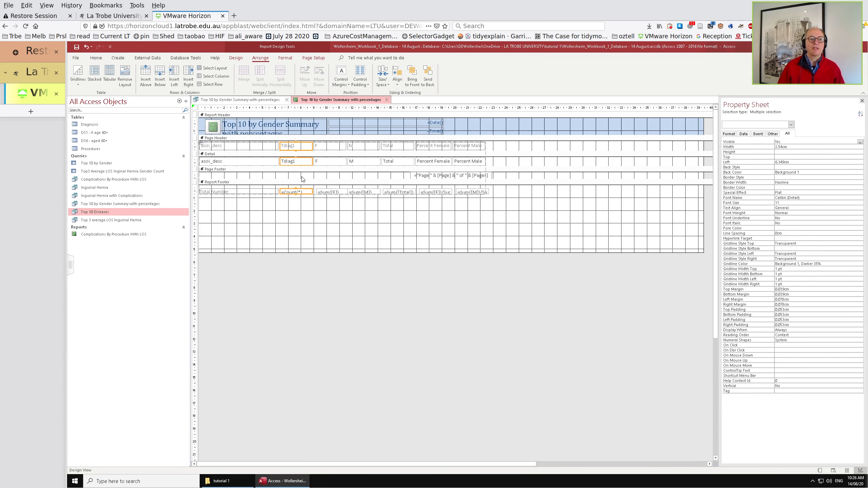
{"action": "left_click", "coordinate": [398, 88]}
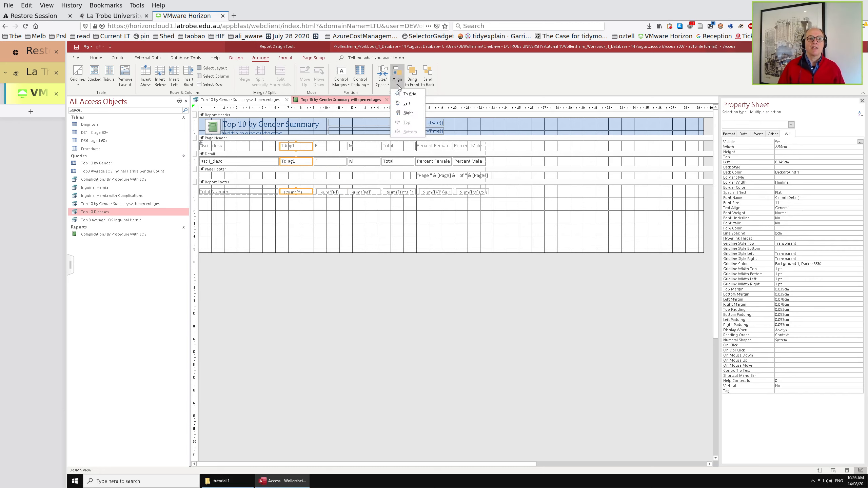
{"action": "left_click", "coordinate": [406, 113]}
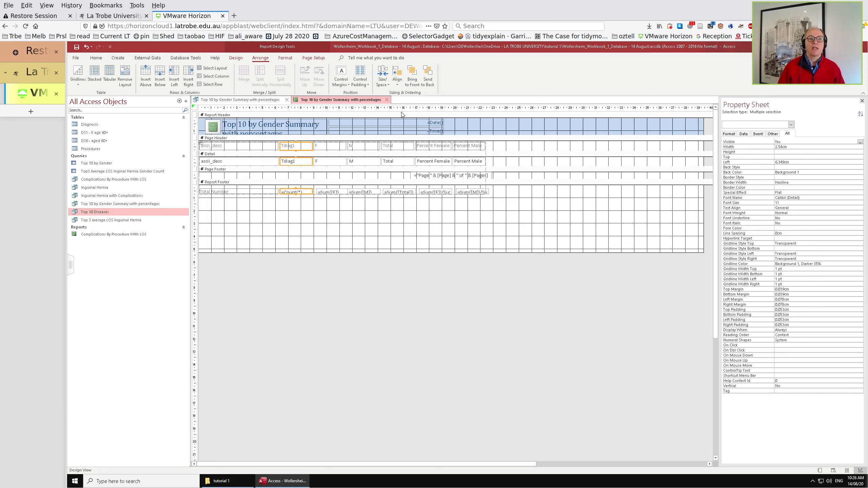
Check the report's column alignment in Layout View and return to Design View.
{"action": "left_click", "coordinate": [847, 471]}
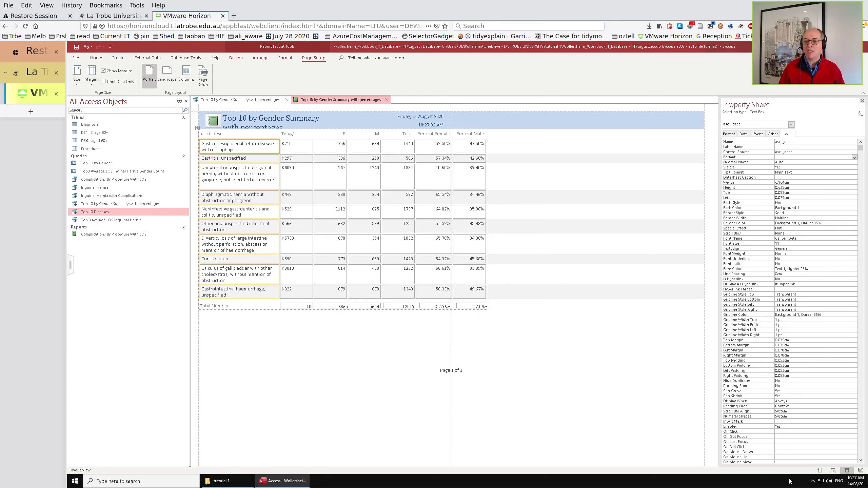
{"action": "left_click", "coordinate": [861, 472]}
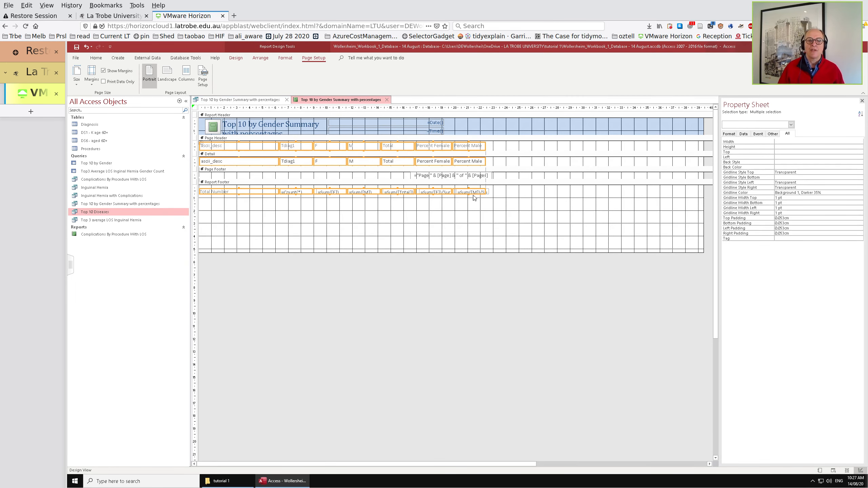
Try to align the Percent Male detail field and its footer percentage control to Right.
{"action": "left_click", "coordinate": [524, 201]}
{"action": "left_click", "coordinate": [472, 193]}
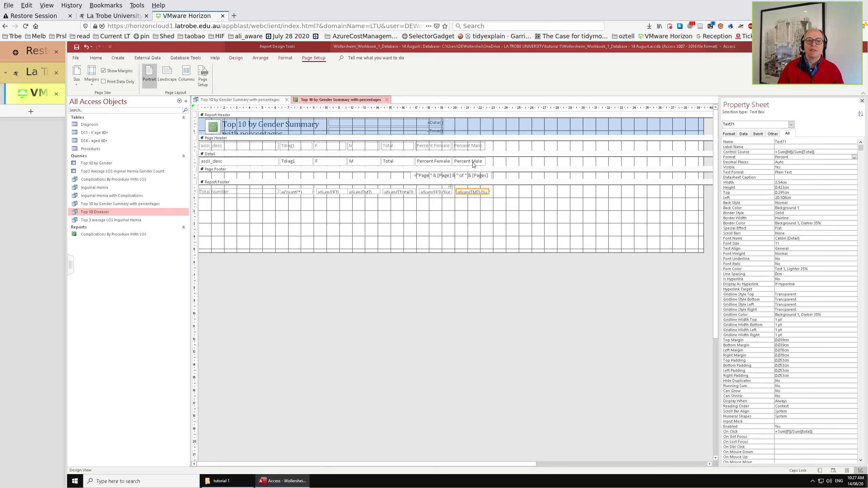
{"action": "left_click", "coordinate": [474, 161], "text": "shift"}
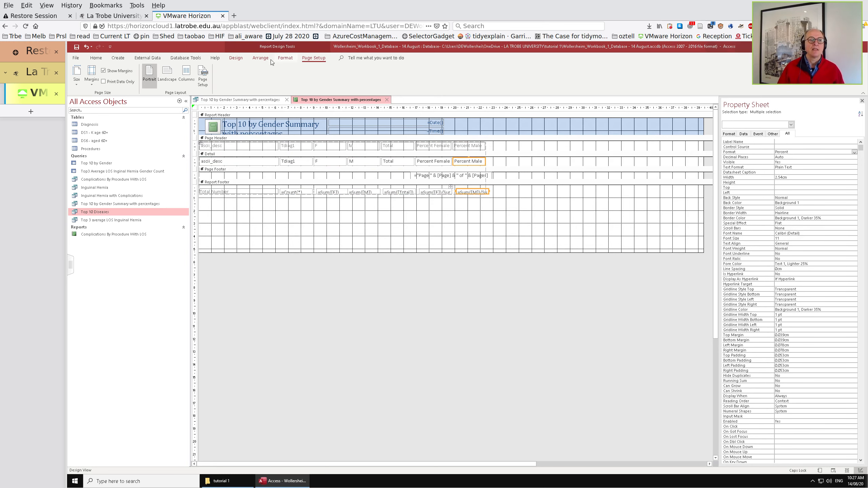
{"action": "left_click", "coordinate": [260, 58]}
{"action": "left_click", "coordinate": [405, 87]}
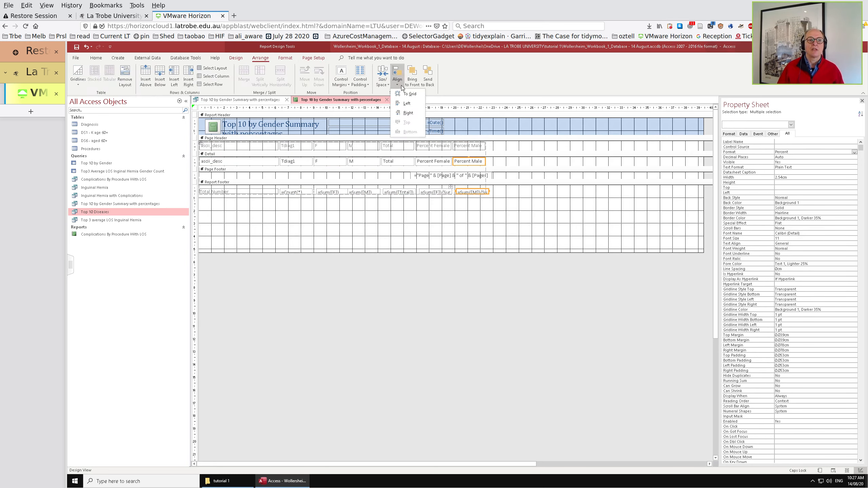
{"action": "left_click", "coordinate": [407, 115]}
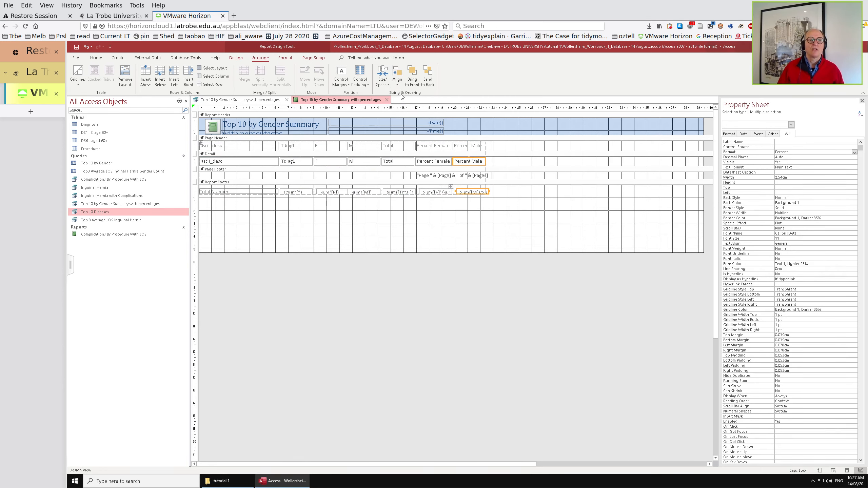
Align the Percent Male header label and its footer percentage control to Left.
{"action": "left_click", "coordinate": [508, 146]}
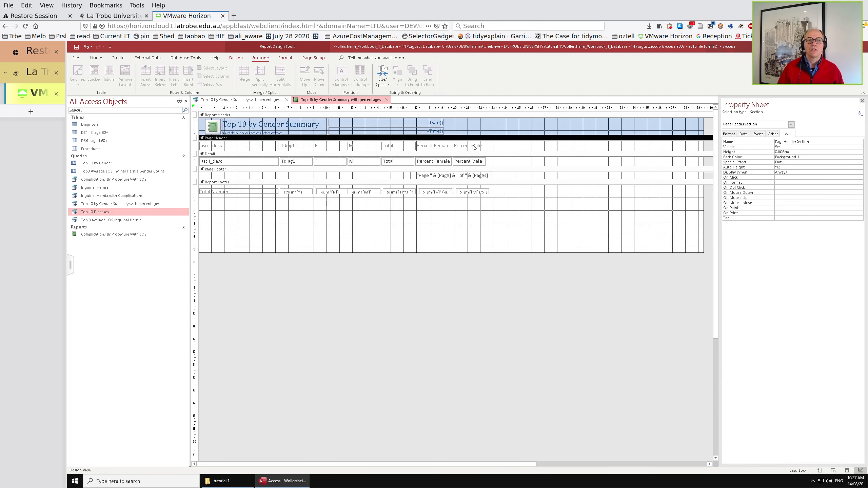
{"action": "left_click", "coordinate": [474, 148]}
{"action": "left_click", "coordinate": [476, 192], "text": "shift"}
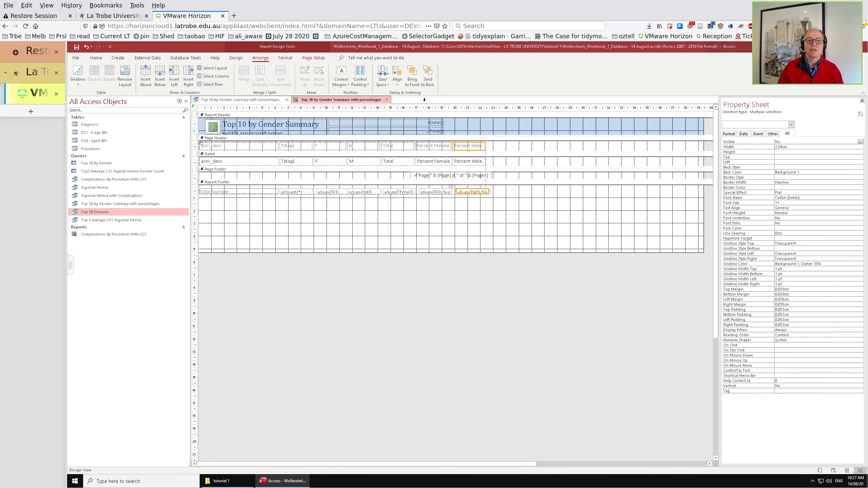
{"action": "left_click", "coordinate": [397, 75]}
{"action": "left_click", "coordinate": [408, 111]}
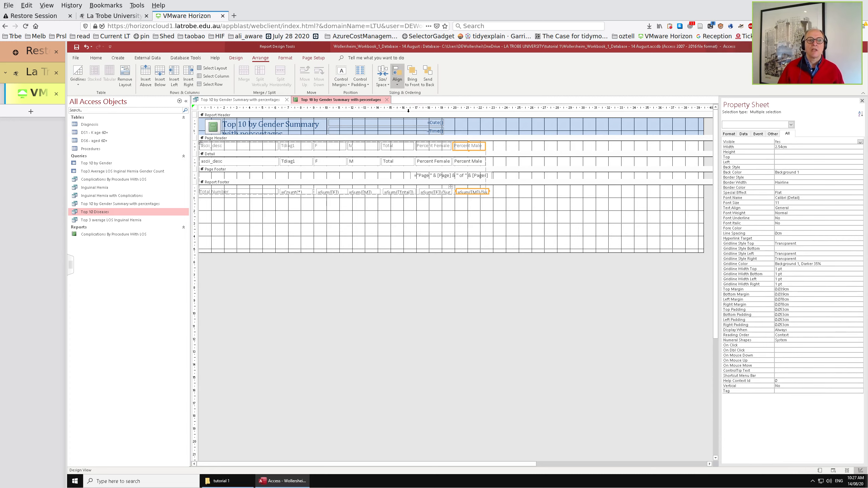
{"action": "left_click", "coordinate": [397, 77]}
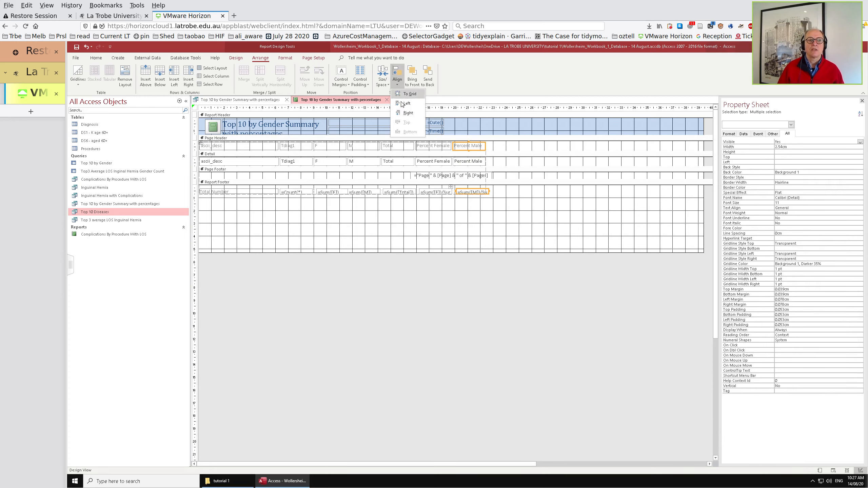
{"action": "left_click", "coordinate": [402, 106]}
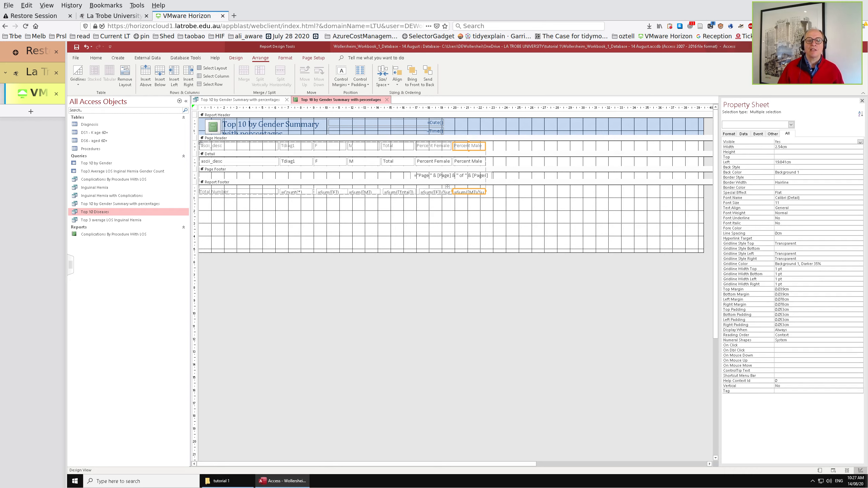
Align the Percent Female header label and footer percentage control to Left and size both To Widest.
{"action": "left_click", "coordinate": [434, 146]}
{"action": "left_click", "coordinate": [438, 192], "text": "shift"}
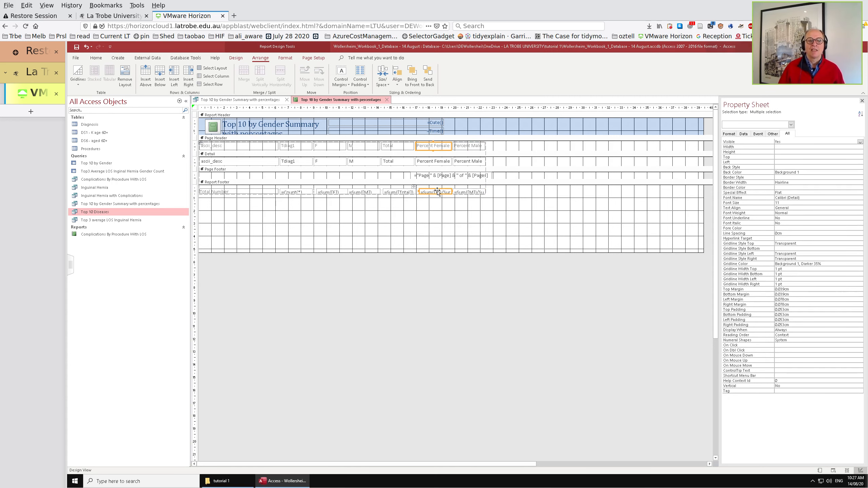
{"action": "left_click", "coordinate": [397, 77]}
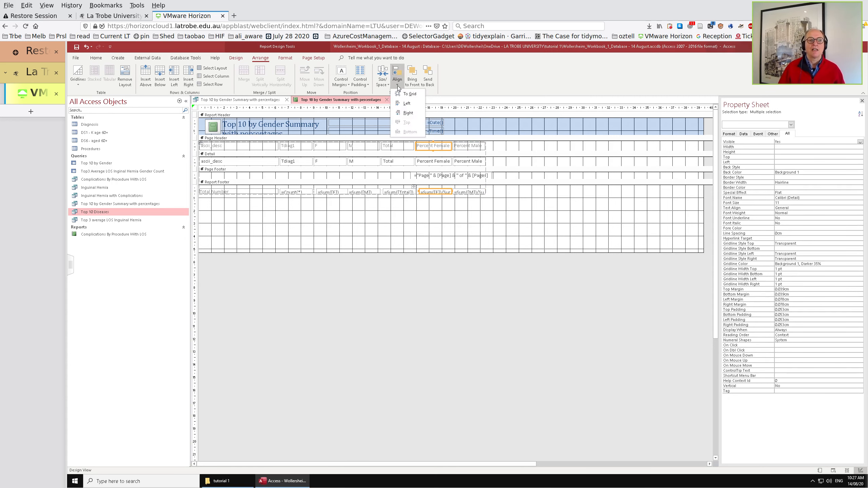
{"action": "left_click", "coordinate": [406, 104]}
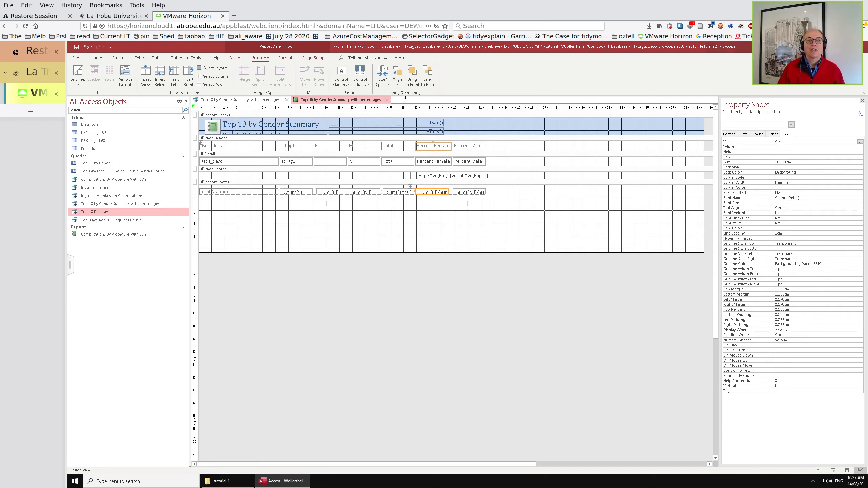
{"action": "left_click", "coordinate": [389, 85]}
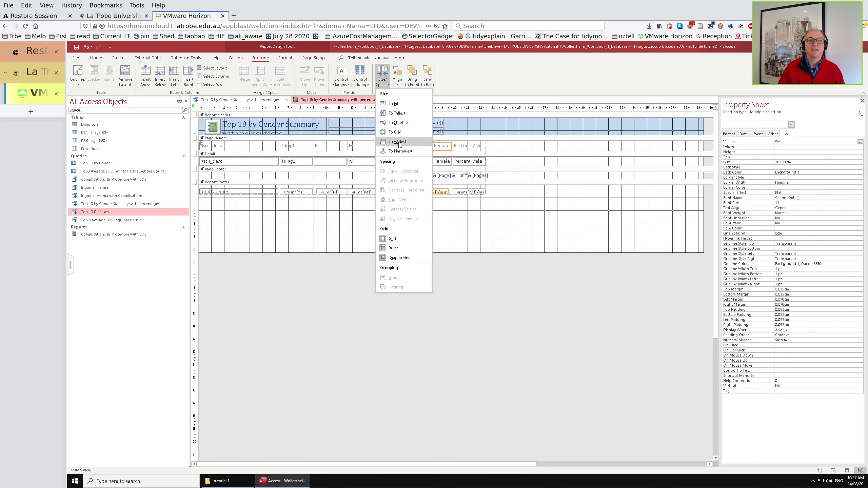
{"action": "left_click", "coordinate": [399, 142]}
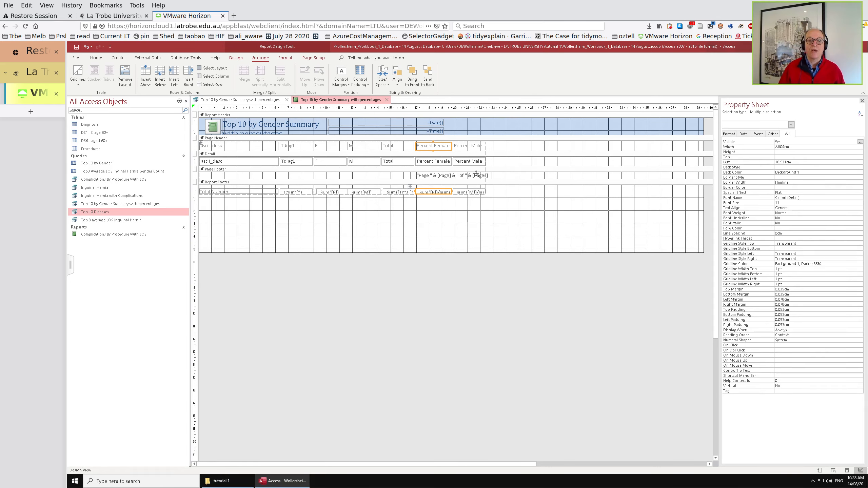
Size the Percent Male header label, detail field and footer percentage control To Widest.
{"action": "left_click", "coordinate": [474, 191]}
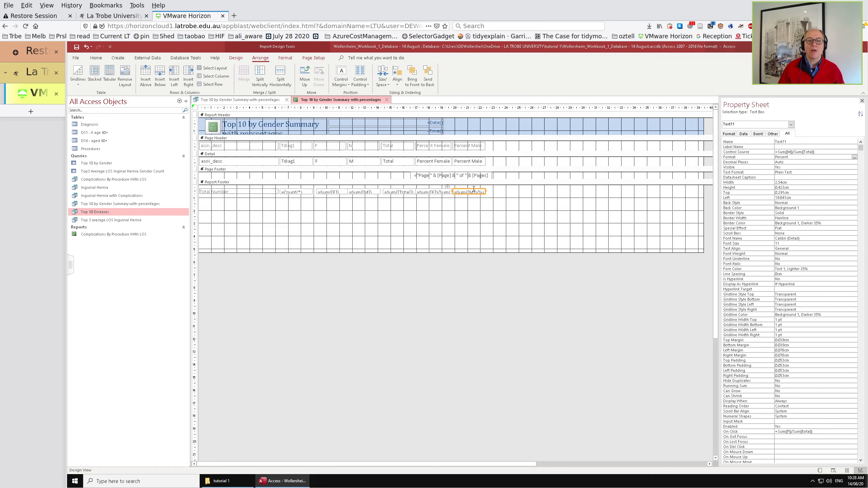
{"action": "left_click", "coordinate": [471, 163], "text": "shift"}
{"action": "left_click", "coordinate": [471, 147], "text": "shift"}
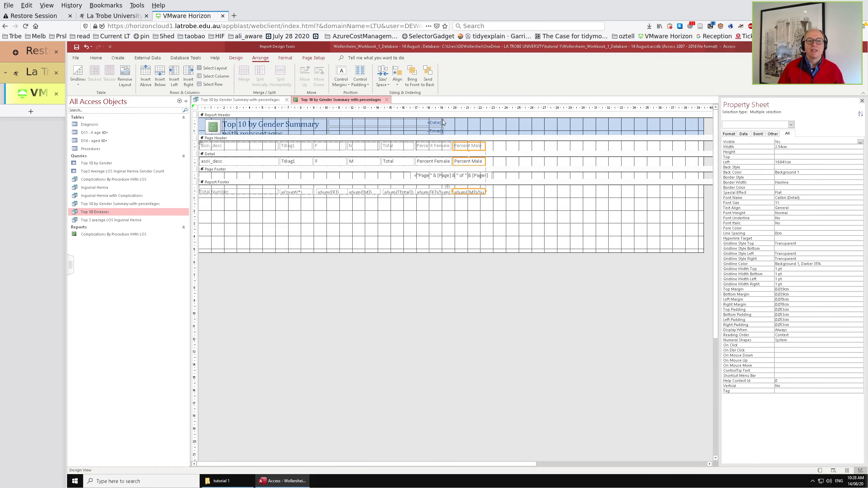
{"action": "left_click", "coordinate": [385, 85]}
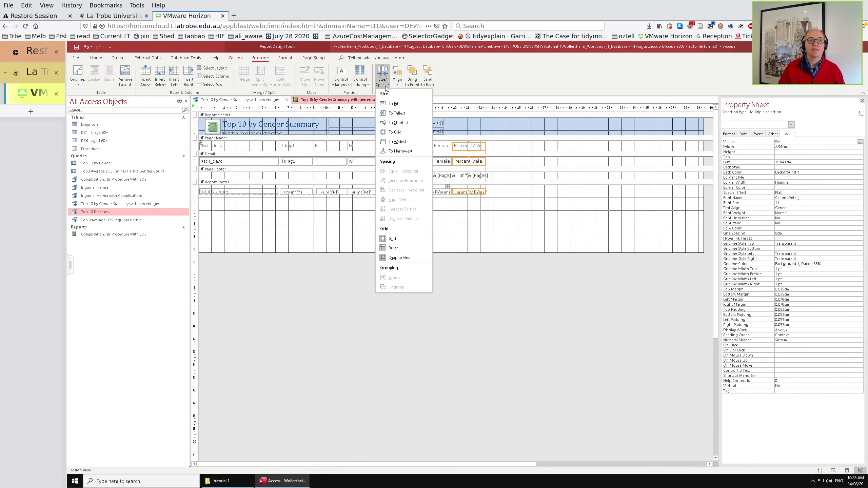
{"action": "left_click", "coordinate": [398, 142]}
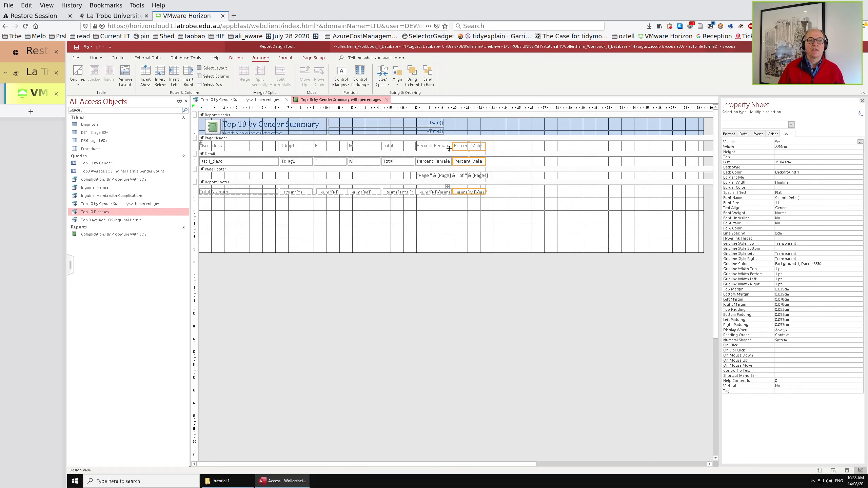
Size the Total header label and footer sum control To Widest and align them to Left.
{"action": "left_click", "coordinate": [399, 148]}
{"action": "left_click", "coordinate": [401, 194], "text": "shift"}
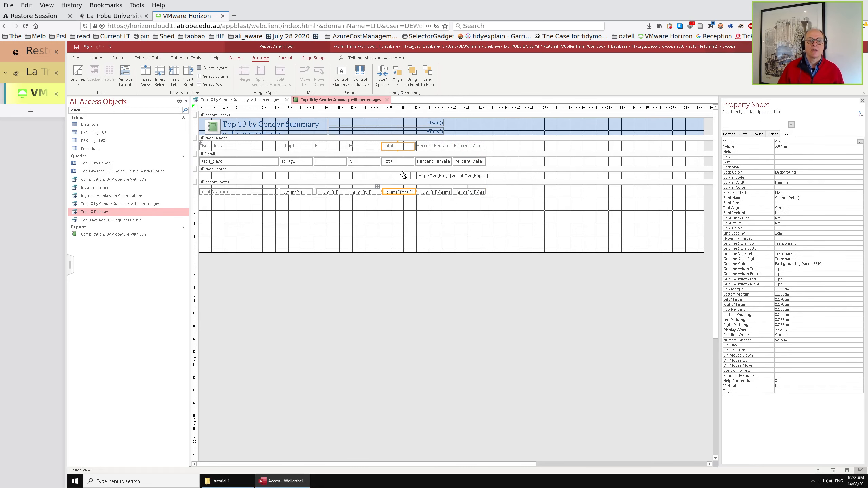
{"action": "left_click", "coordinate": [392, 85]}
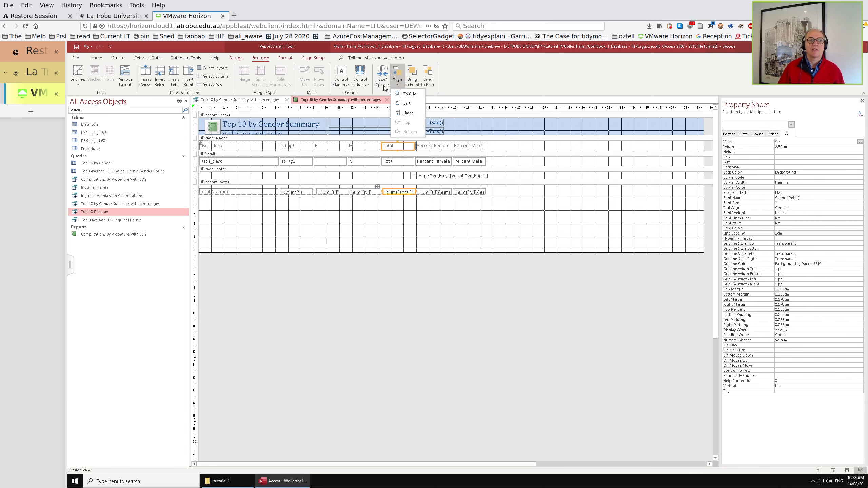
{"action": "left_click", "coordinate": [384, 85]}
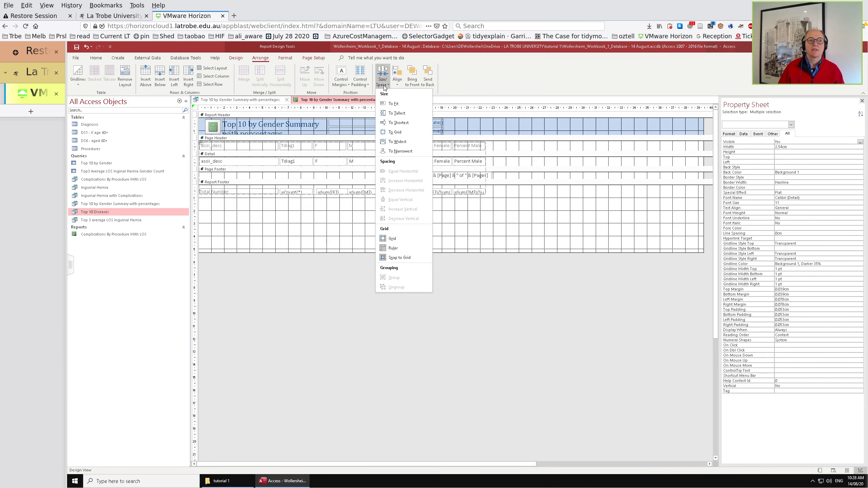
{"action": "left_click", "coordinate": [393, 142]}
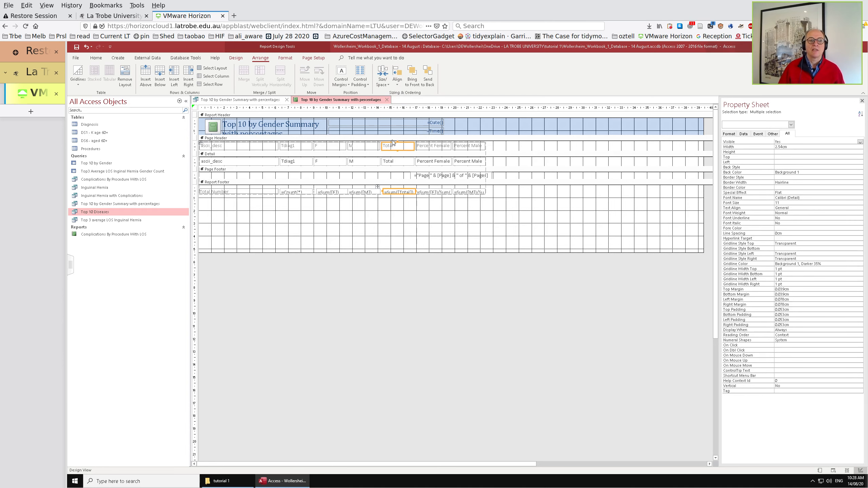
{"action": "left_click", "coordinate": [397, 84]}
{"action": "left_click", "coordinate": [399, 103]}
Size the M column's header label, detail field and footer sum control To Widest and align them to Left.
{"action": "left_click", "coordinate": [361, 190]}
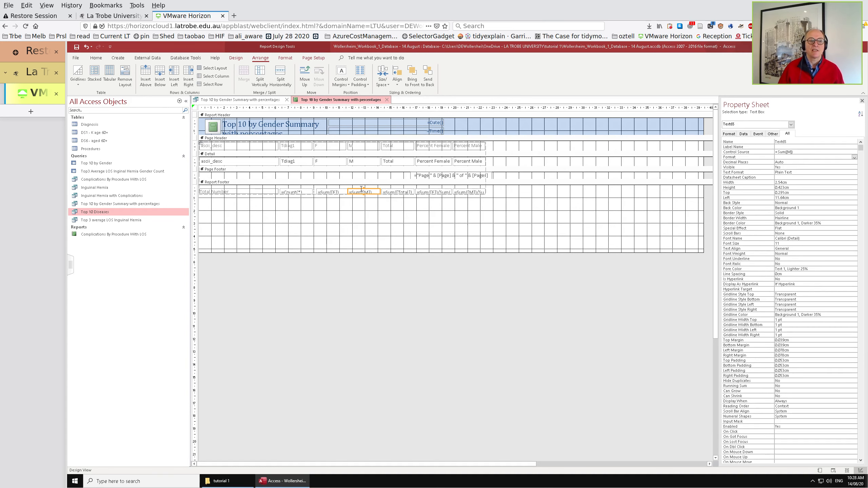
{"action": "left_click", "coordinate": [363, 162], "text": "shift"}
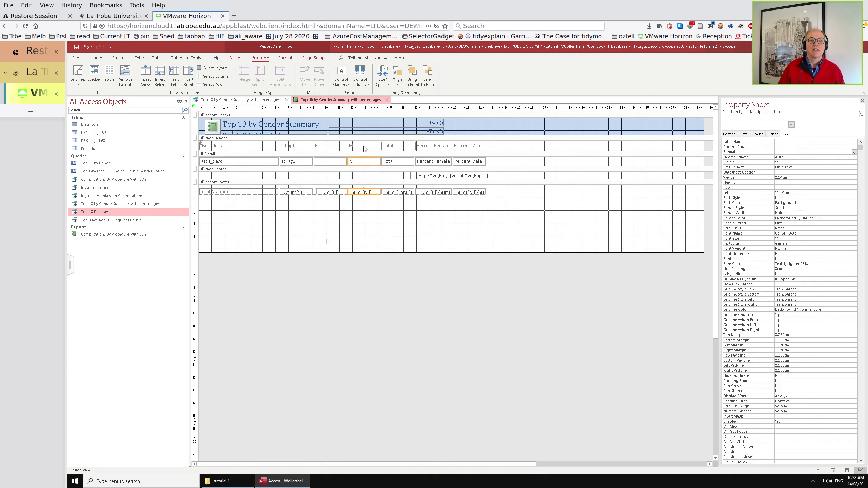
{"action": "left_click", "coordinate": [363, 147], "text": "shift"}
{"action": "left_click", "coordinate": [397, 81]}
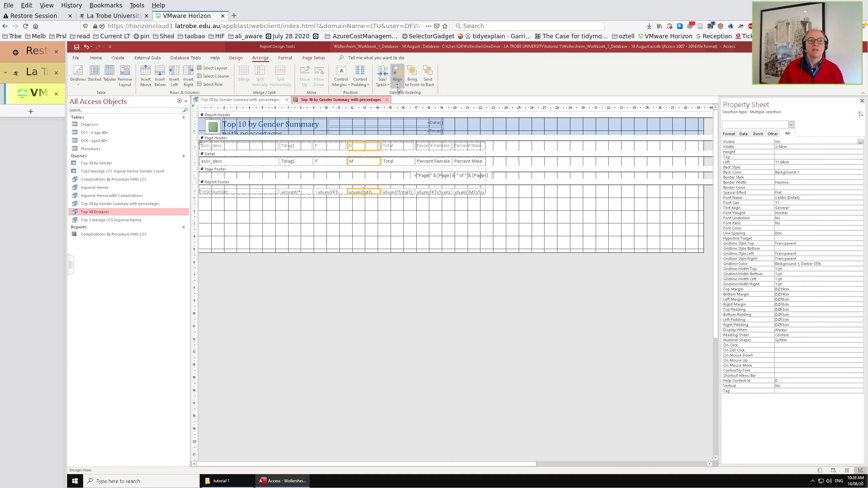
{"action": "left_click", "coordinate": [383, 86]}
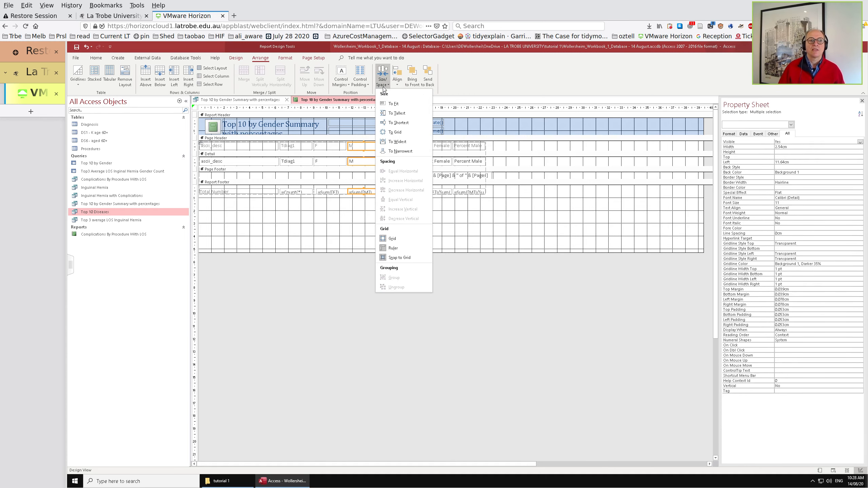
{"action": "left_click", "coordinate": [393, 144]}
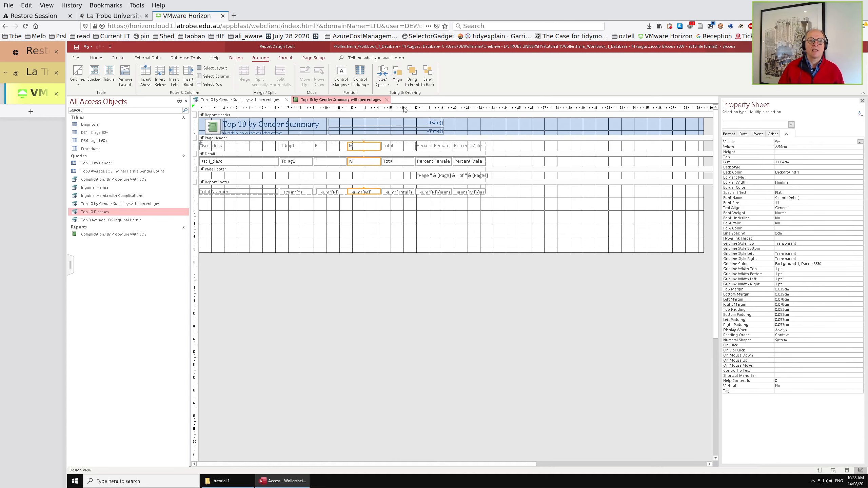
{"action": "left_click", "coordinate": [397, 85]}
{"action": "left_click", "coordinate": [398, 103]}
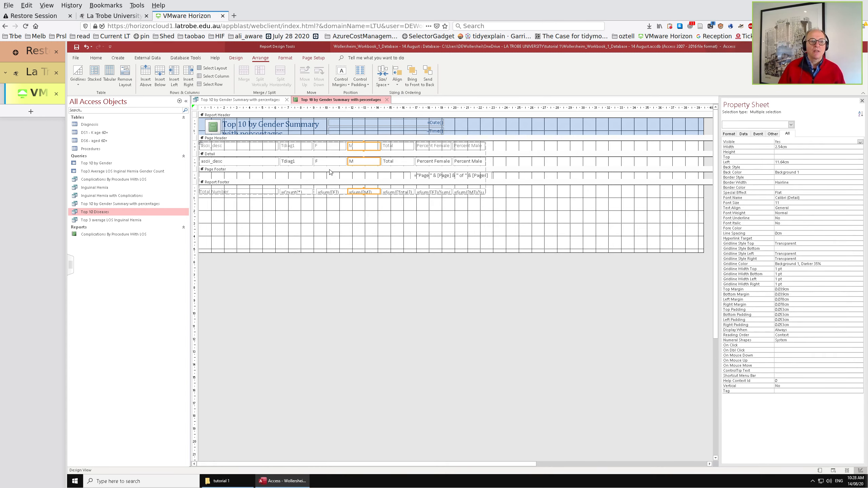
Size the F column's header label, detail field and footer sum control To Widest and align them to Left.
{"action": "left_click", "coordinate": [333, 193]}
{"action": "left_click", "coordinate": [332, 161], "text": "shift"}
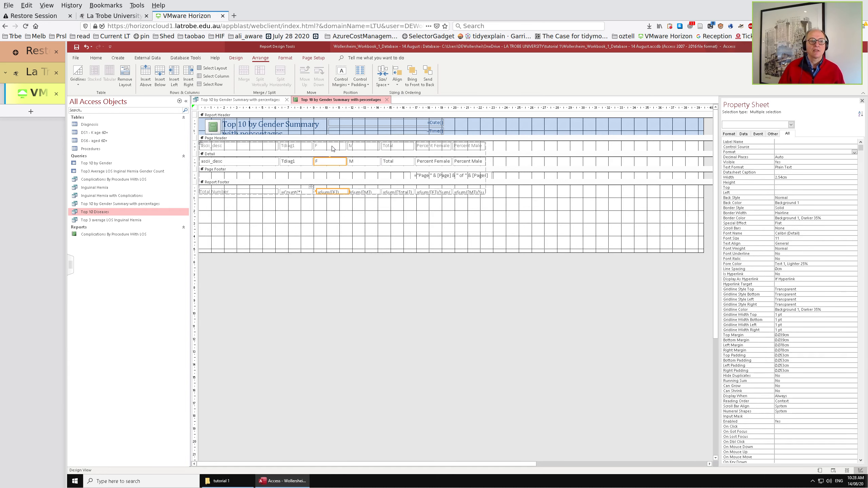
{"action": "left_click", "coordinate": [332, 146], "text": "shift"}
{"action": "left_click", "coordinate": [398, 84]}
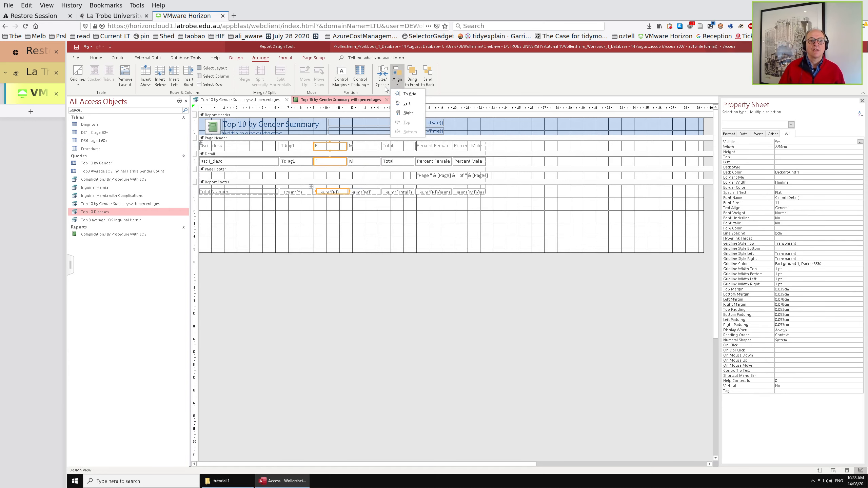
{"action": "left_click", "coordinate": [386, 86]}
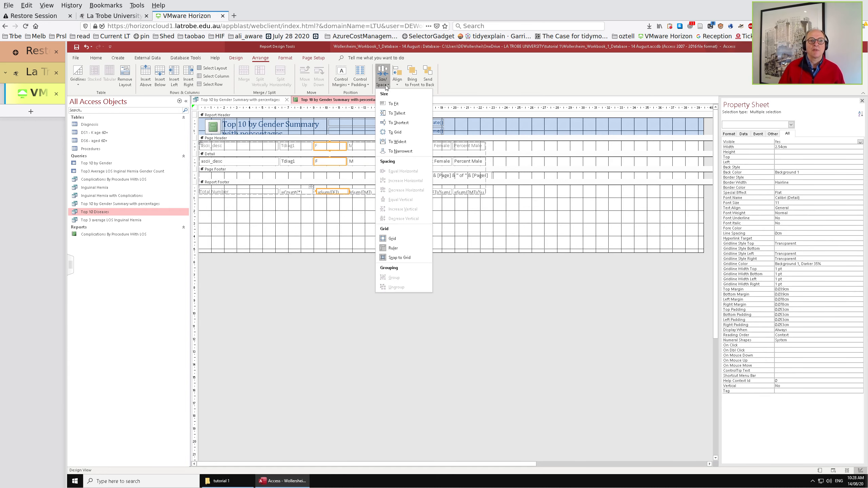
{"action": "left_click", "coordinate": [393, 140]}
{"action": "left_click", "coordinate": [396, 86]}
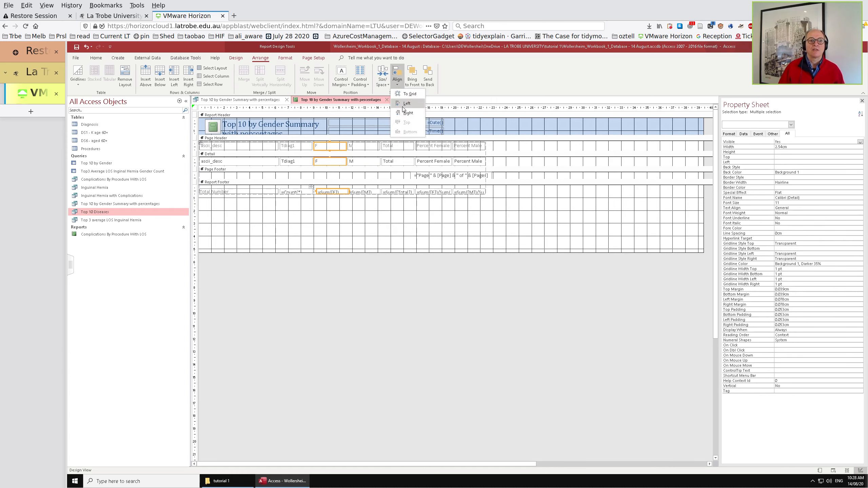
{"action": "left_click", "coordinate": [403, 107]}
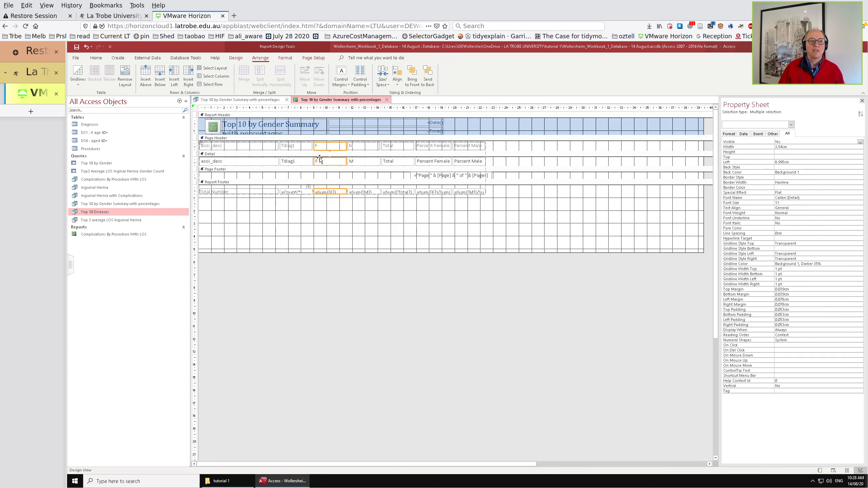
Size the Tdiag1 column's header label, detail field and footer count control To Widest and align them to Left.
{"action": "left_click", "coordinate": [301, 192]}
{"action": "left_click", "coordinate": [301, 163], "text": "shift"}
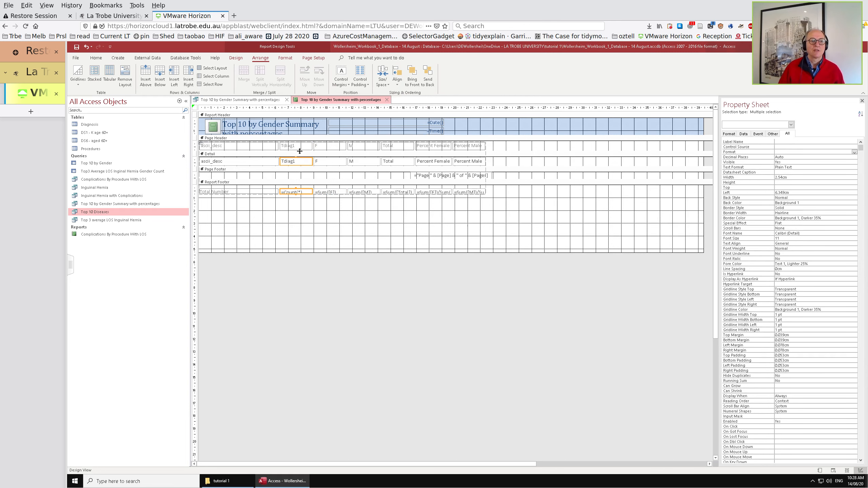
{"action": "left_click", "coordinate": [300, 147], "text": "shift"}
{"action": "left_click", "coordinate": [382, 77]}
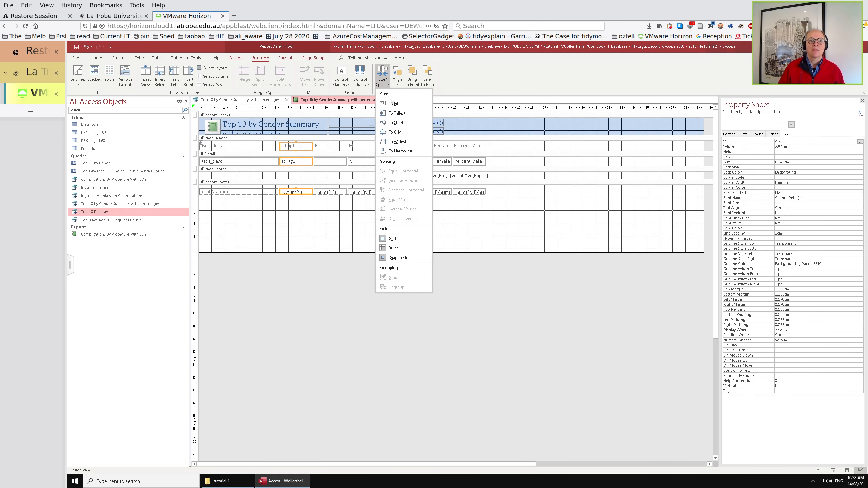
{"action": "left_click", "coordinate": [398, 142]}
{"action": "left_click", "coordinate": [397, 77]}
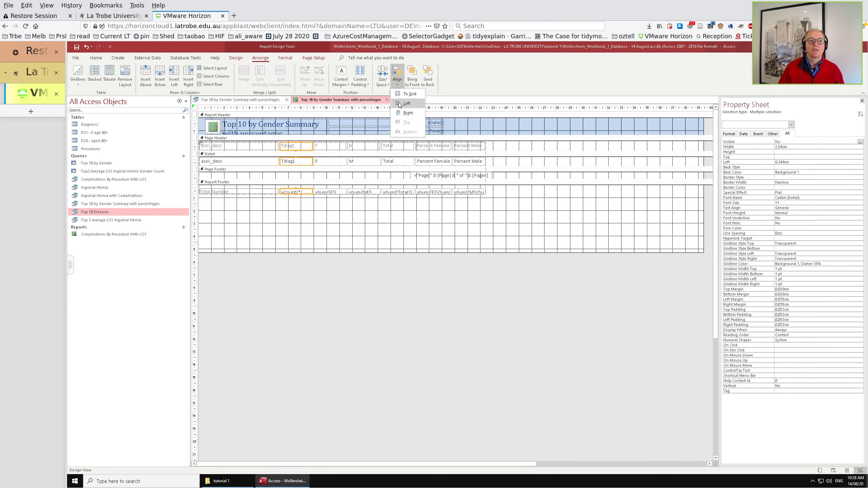
{"action": "left_click", "coordinate": [399, 105]}
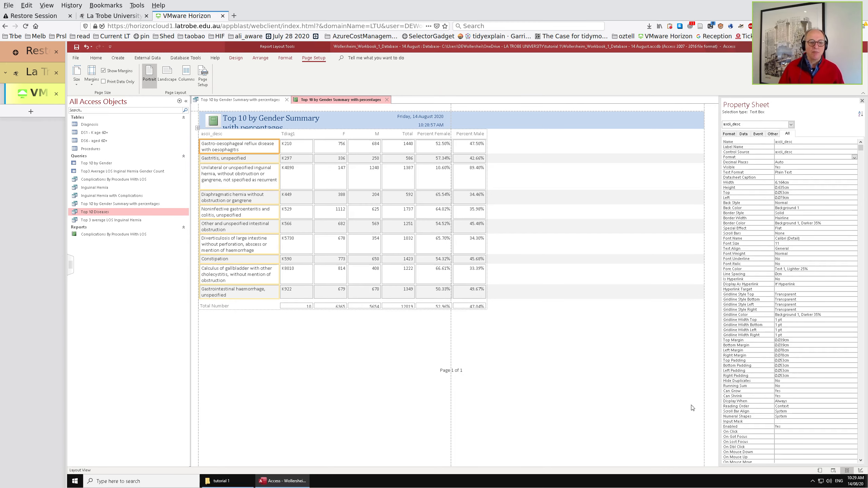
Try moving all the report footer controls down by setting their Top to 0.397 cm, and undo the move.
{"action": "left_click", "coordinate": [860, 471]}
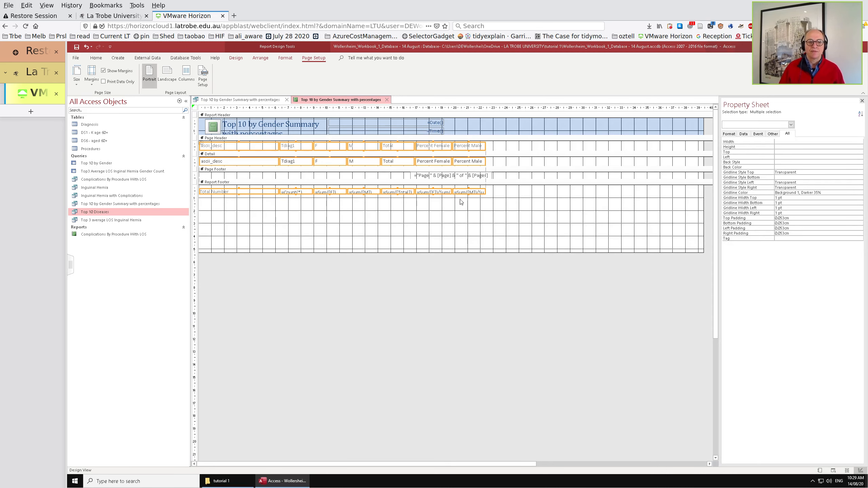
{"action": "left_click", "coordinate": [478, 206]}
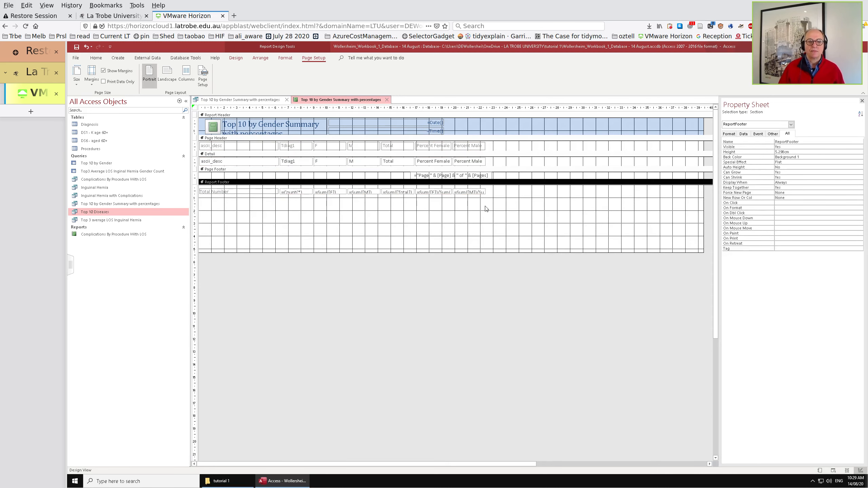
{"action": "left_click_drag", "start_coordinate": [510, 206], "coordinate": [243, 191]}
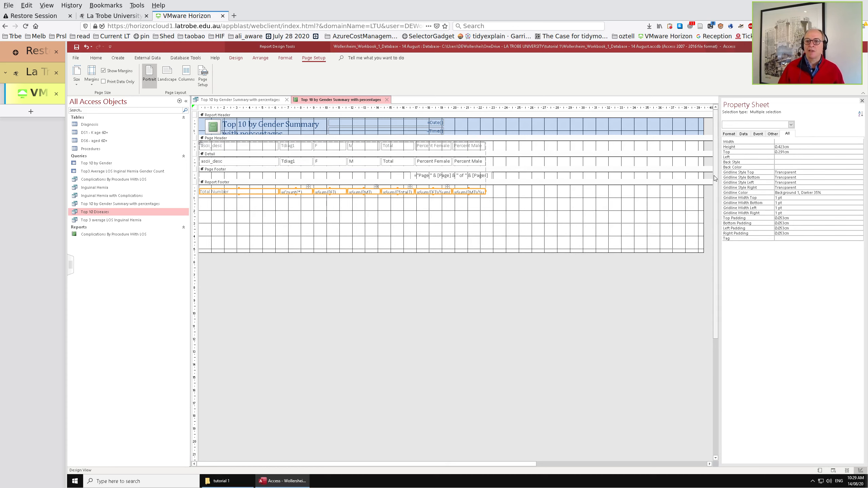
{"action": "left_click", "coordinate": [794, 153]}
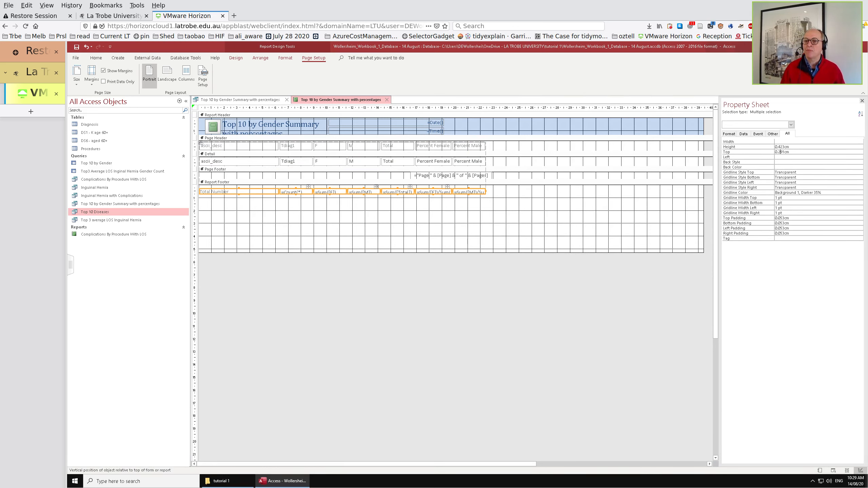
{"action": "key", "text": "Return"}
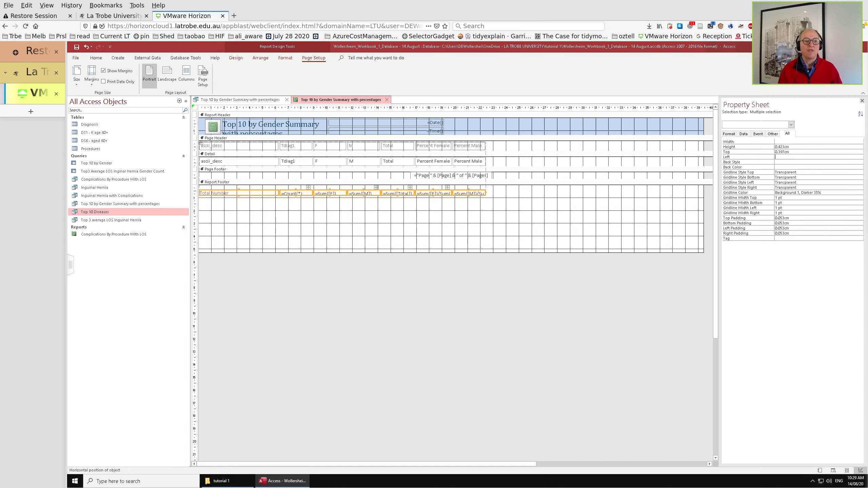
{"action": "key", "text": "ctrl+z"}
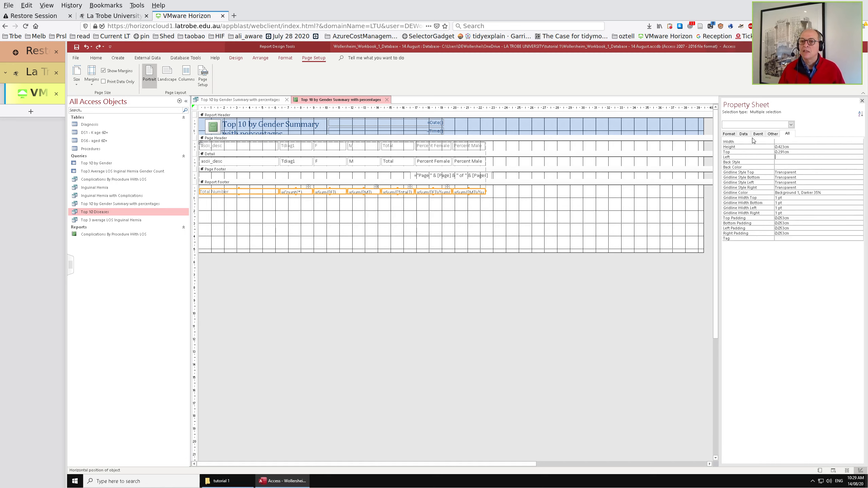
Increase the height of all the report footer controls to about 0.71 cm and check the report in Layout View.
{"action": "left_click", "coordinate": [729, 134]}
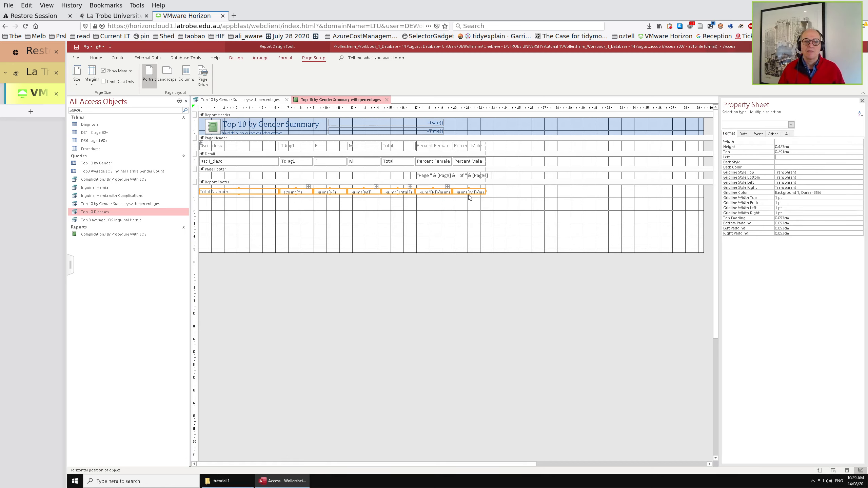
{"action": "left_click_drag", "start_coordinate": [468, 194], "coordinate": [469, 197]}
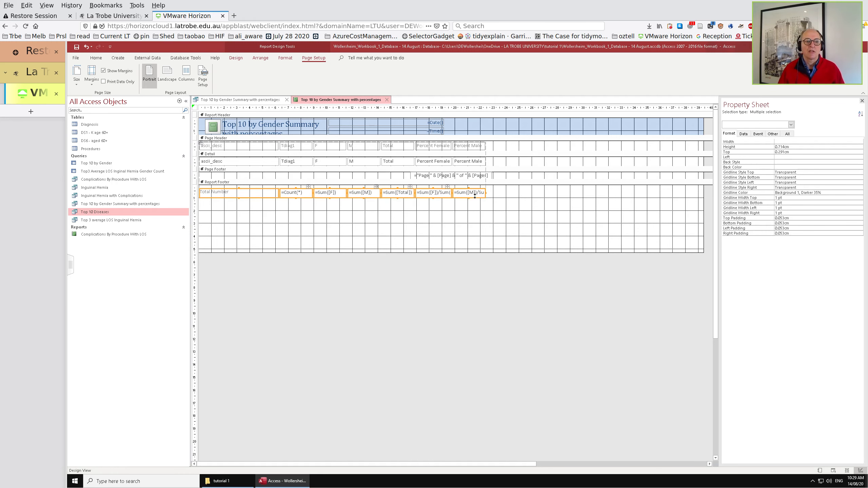
{"action": "left_click", "coordinate": [847, 471]}
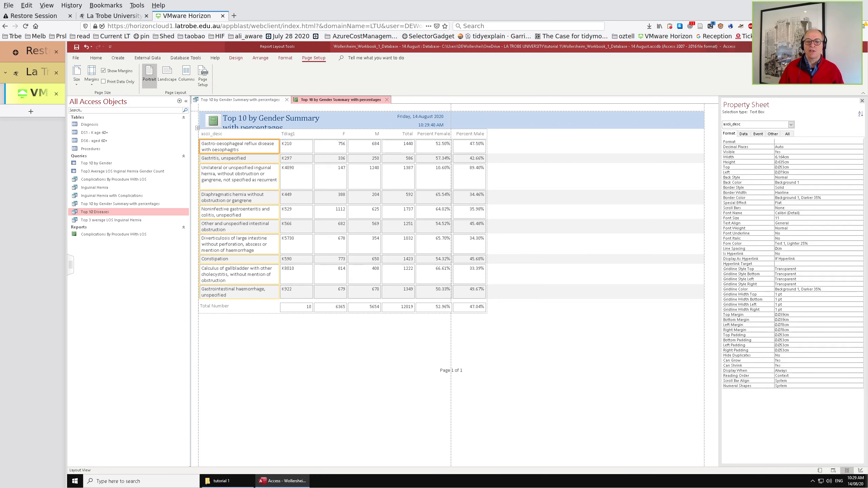
In Design View, try deleting the Total divisor from the Percent Male footer control's expression.
{"action": "left_click", "coordinate": [860, 470]}
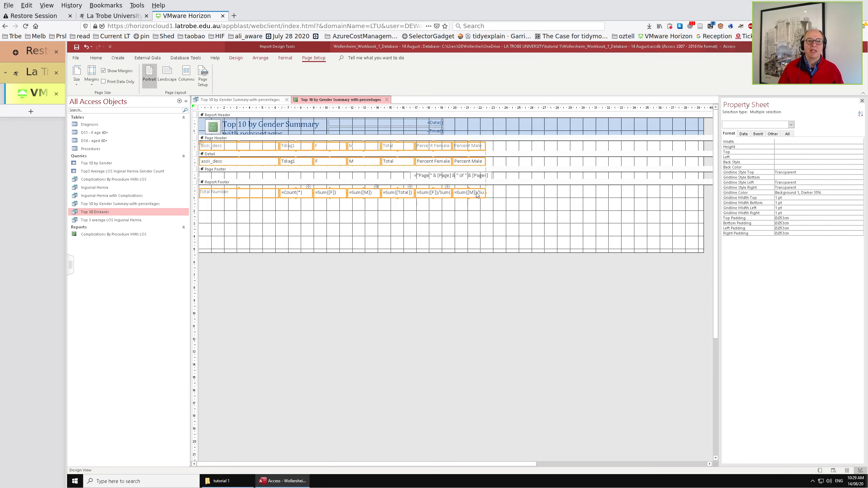
{"action": "left_click", "coordinate": [500, 149]}
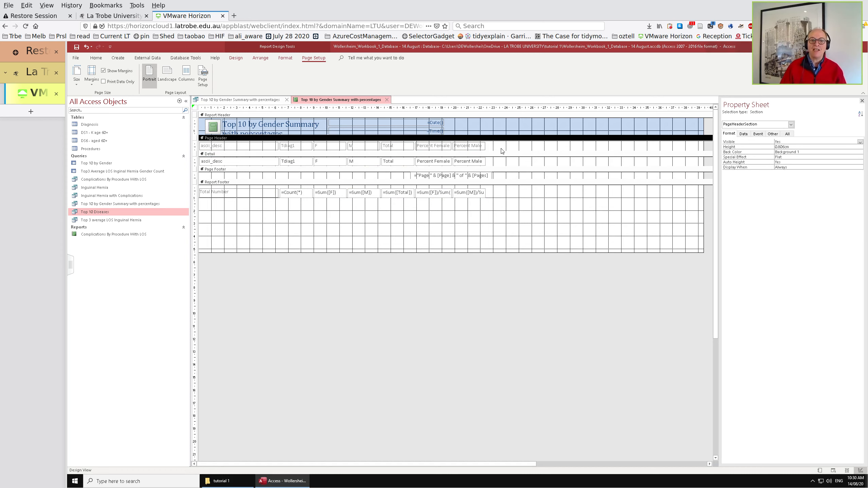
{"action": "left_click", "coordinate": [510, 164]}
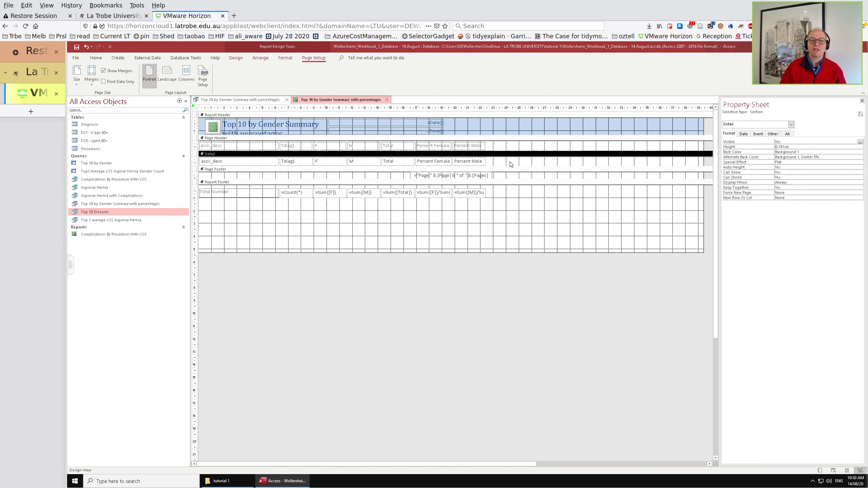
{"action": "left_click", "coordinate": [470, 194]}
{"action": "left_click", "coordinate": [471, 191]}
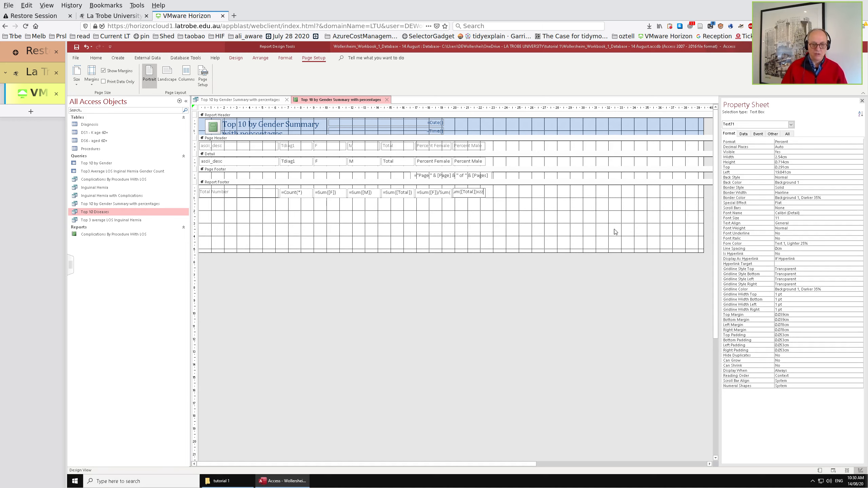
{"action": "key", "text": "BackSpace"}
{"action": "key", "text": "BackSpace"}
{"action": "key", "text": "BackSpace"}
{"action": "key", "text": "BackSpace"}
{"action": "key", "text": "BackSpace"}
{"action": "key", "text": "BackSpace"}
{"action": "key", "text": "BackSpace"}
{"action": "key", "text": "BackSpace"}
{"action": "key", "text": "BackSpace"}
{"action": "key", "text": "BackSpace"}
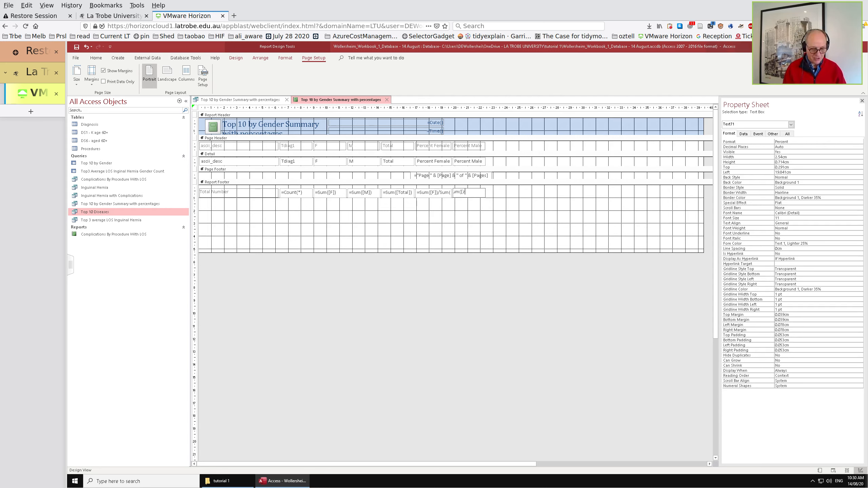
Undo the Percent Male expression edit and the footer controls' height increase, and dismiss the invalid entry.
{"action": "key", "text": "ctrl+z"}
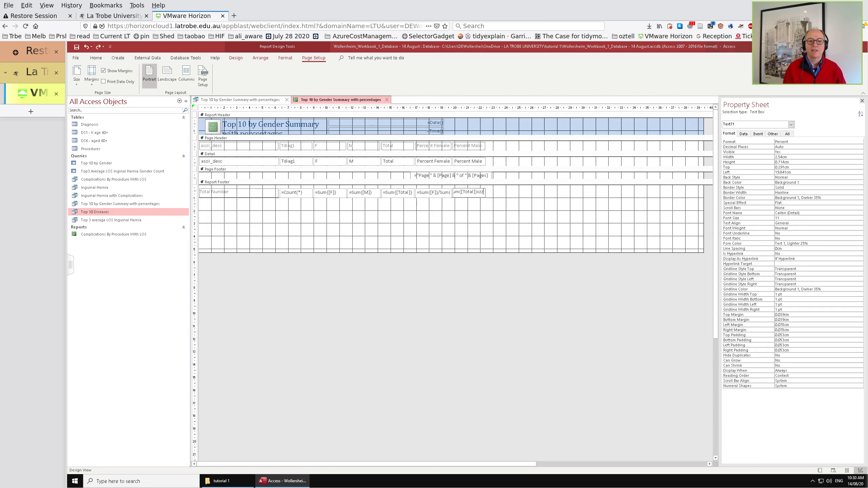
{"action": "key", "text": "ctrl+z"}
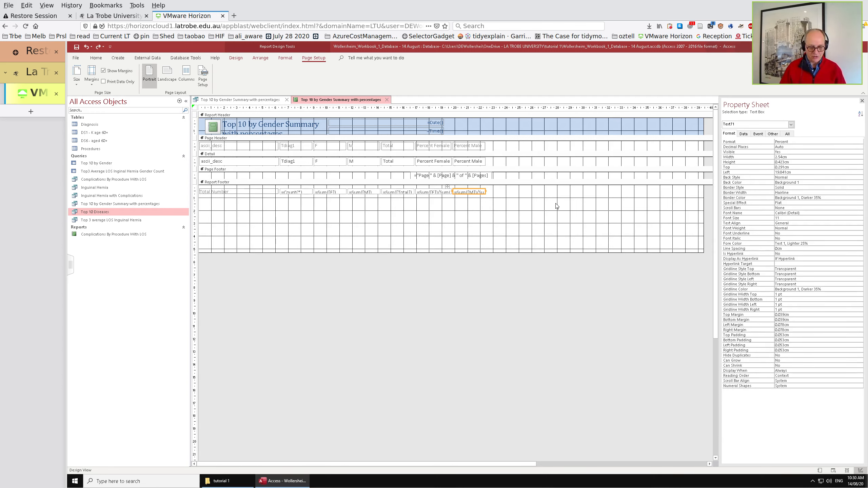
{"action": "key", "text": "ctrl+r"}
{"action": "type", "text": "y"}
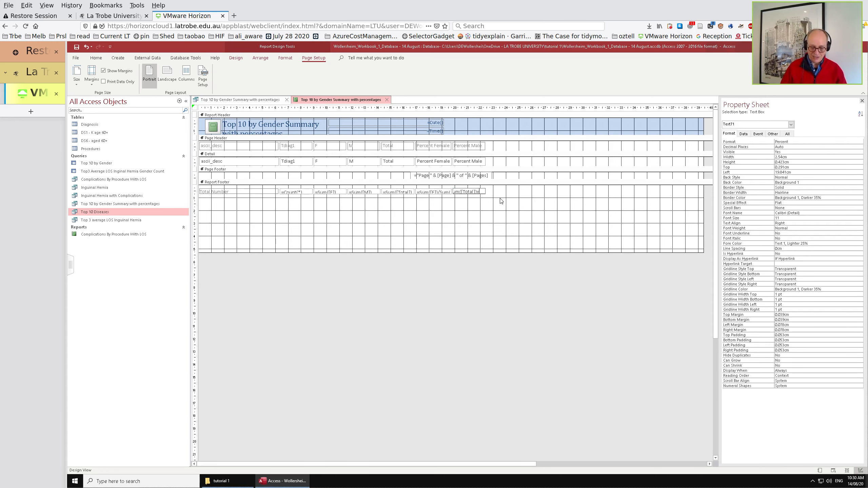
{"action": "left_click", "coordinate": [543, 314]}
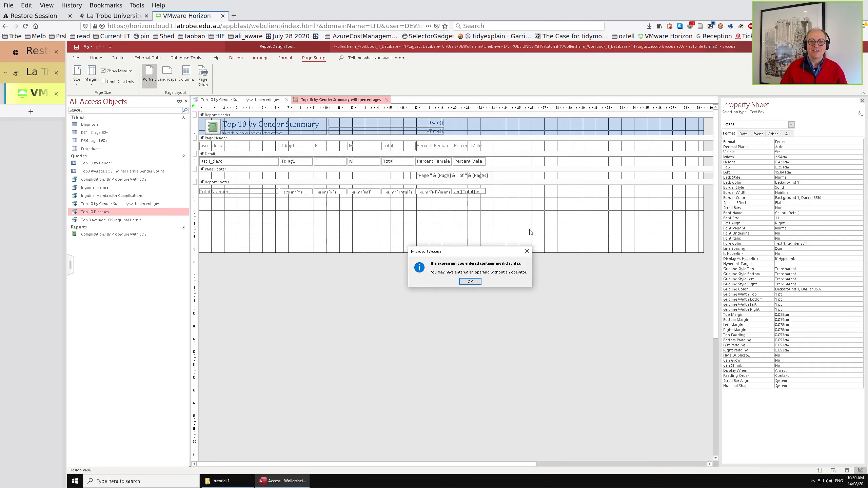
{"action": "left_click", "coordinate": [470, 282]}
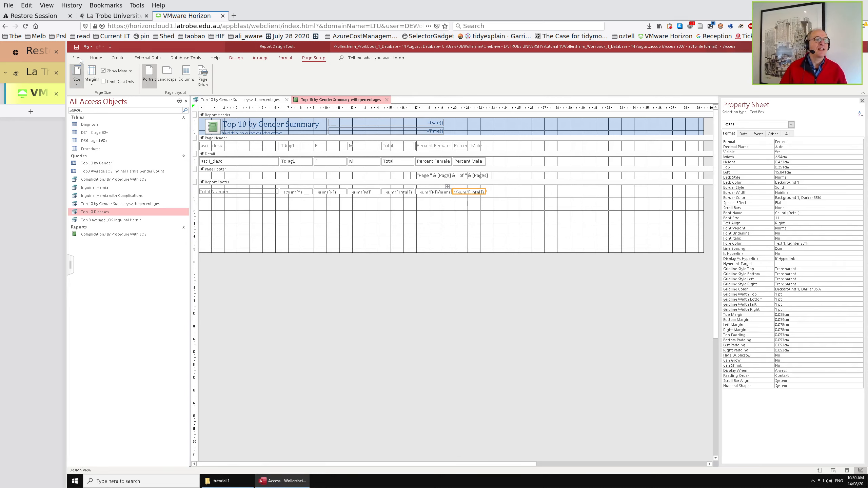
Select all the report footer controls and increase their height to about 0.61 cm.
{"action": "left_click", "coordinate": [485, 204]}
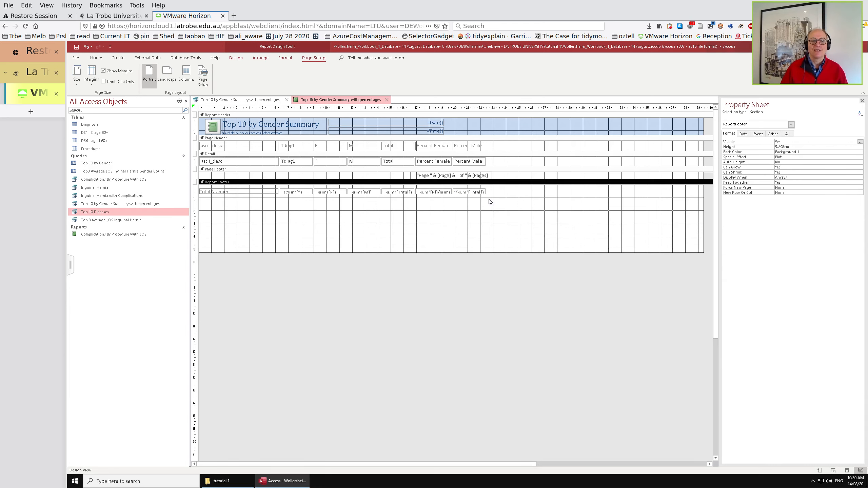
{"action": "left_click_drag", "start_coordinate": [493, 199], "coordinate": [234, 191]}
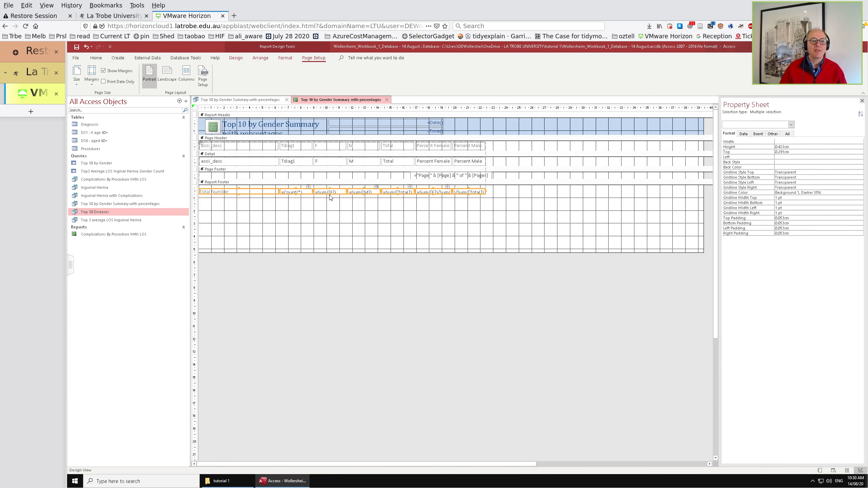
{"action": "left_click_drag", "start_coordinate": [329, 194], "coordinate": [331, 197]}
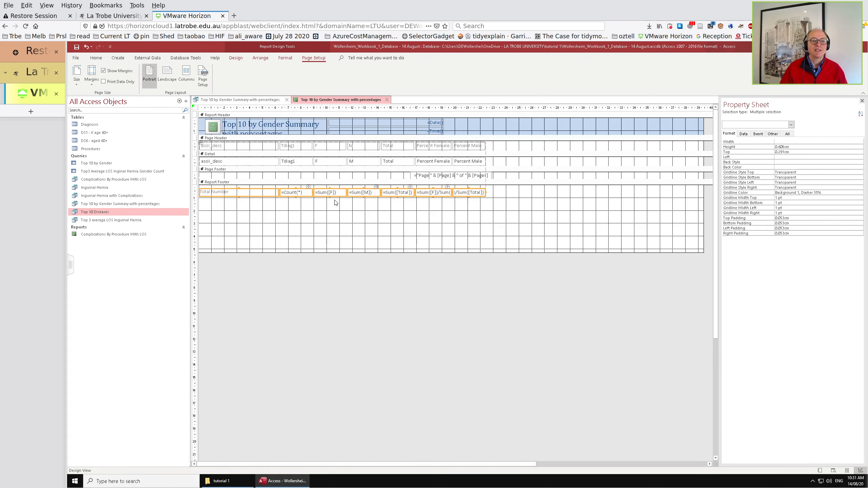
Copy the Percent Male footer control, paste it into the Detail section and place it right after the Percent Male field.
{"action": "left_click", "coordinate": [540, 191]}
{"action": "left_click", "coordinate": [484, 192]}
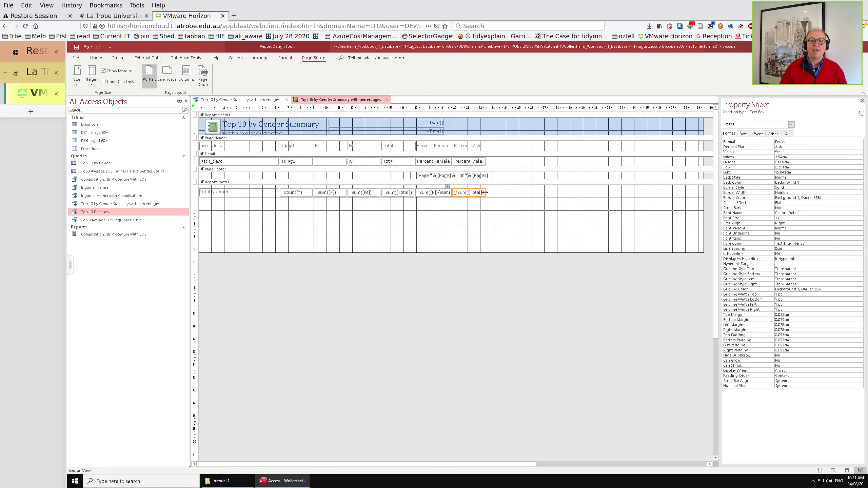
{"action": "right_click", "coordinate": [485, 193]}
{"action": "left_click", "coordinate": [498, 236]}
{"action": "right_click", "coordinate": [521, 157]}
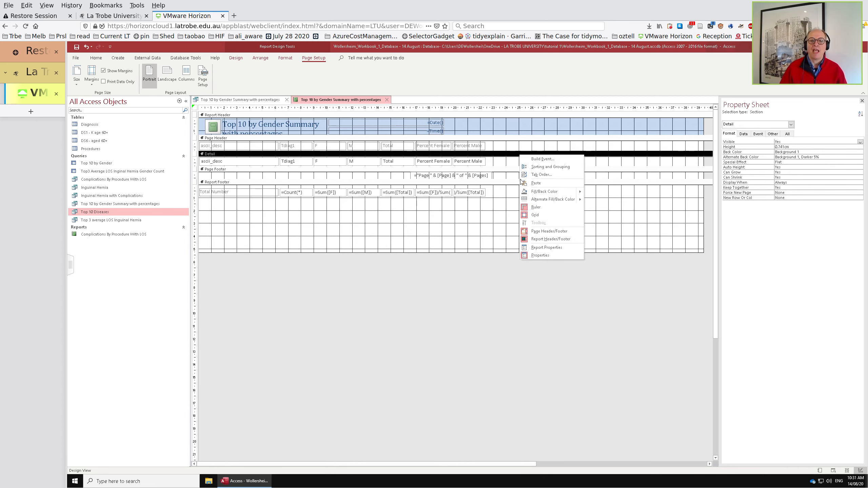
{"action": "left_click", "coordinate": [535, 183]}
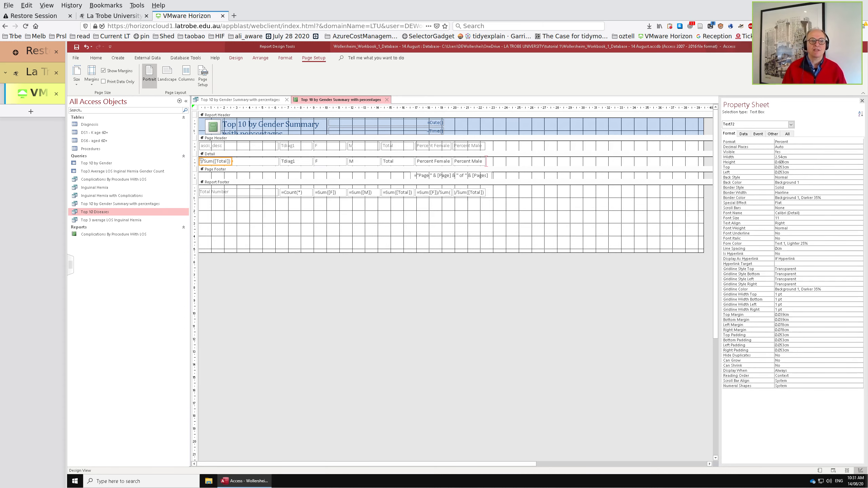
{"action": "left_click_drag", "start_coordinate": [486, 161], "coordinate": [486, 161]}
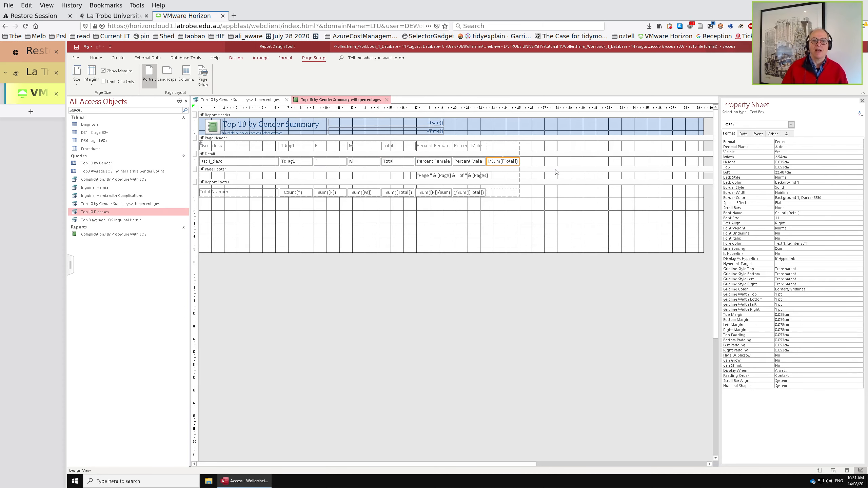
Try to strip the Sum functions out of the copied Detail control's expression, starting it with =[M]/.
{"action": "left_click", "coordinate": [504, 162]}
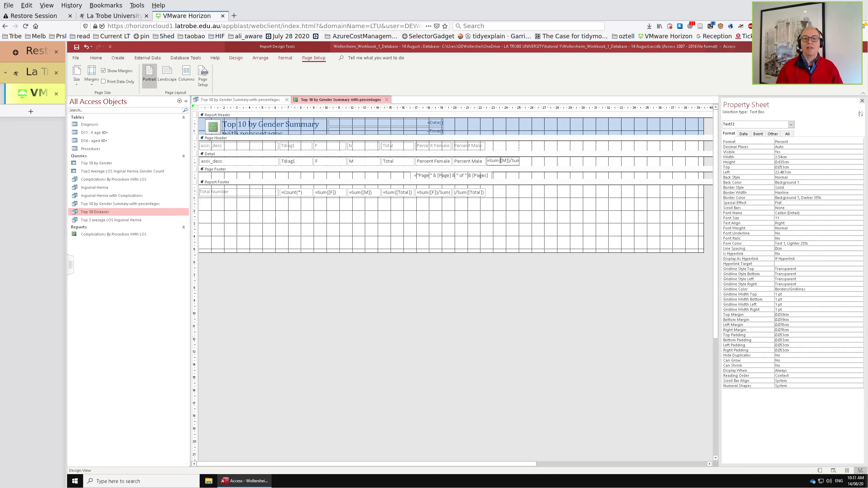
{"action": "left_click_drag", "start_coordinate": [501, 161], "coordinate": [490, 161]}
{"action": "key", "text": "Delete"}
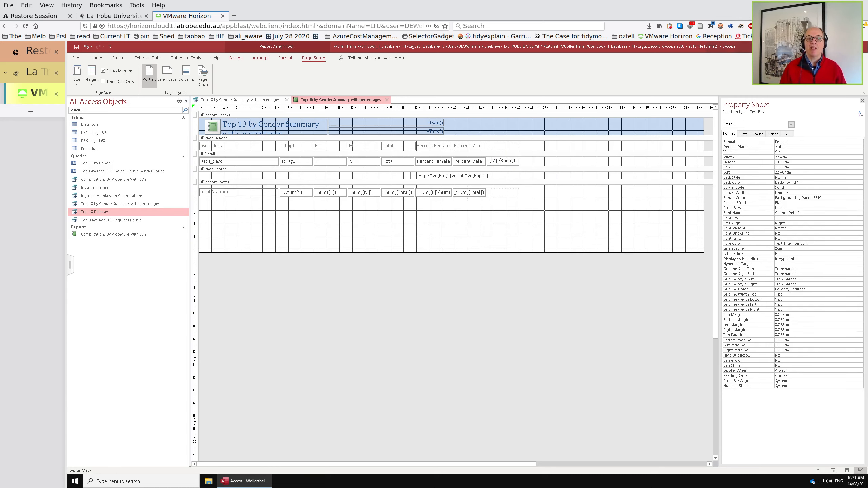
{"action": "key", "text": "Right"}
{"action": "key", "text": "Right"}
{"action": "key", "text": "Right"}
{"action": "key", "text": "Right"}
{"action": "key", "text": "Right"}
{"action": "key", "text": "Right"}
{"action": "key", "text": "Right"}
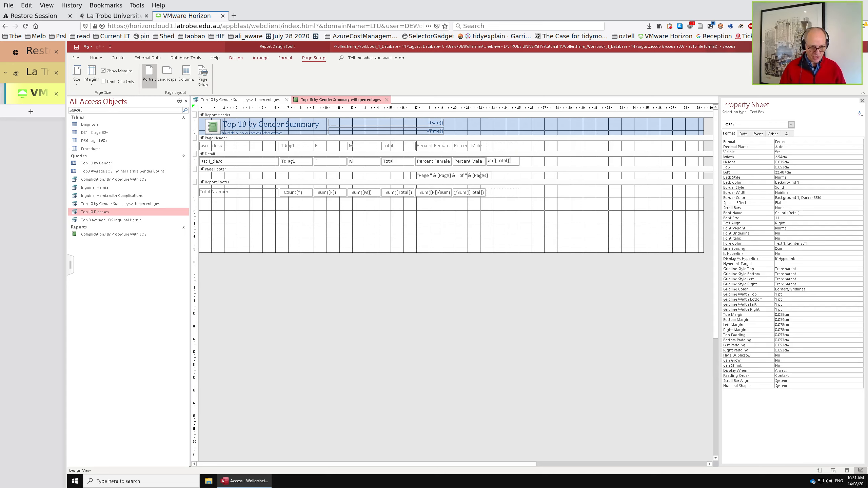
{"action": "key", "text": "BackSpace"}
{"action": "key", "text": "BackSpace"}
{"action": "key", "text": "BackSpace"}
{"action": "key", "text": "BackSpace"}
{"action": "key", "text": "BackSpace"}
{"action": "key", "text": "BackSpace"}
{"action": "key", "text": "BackSpace"}
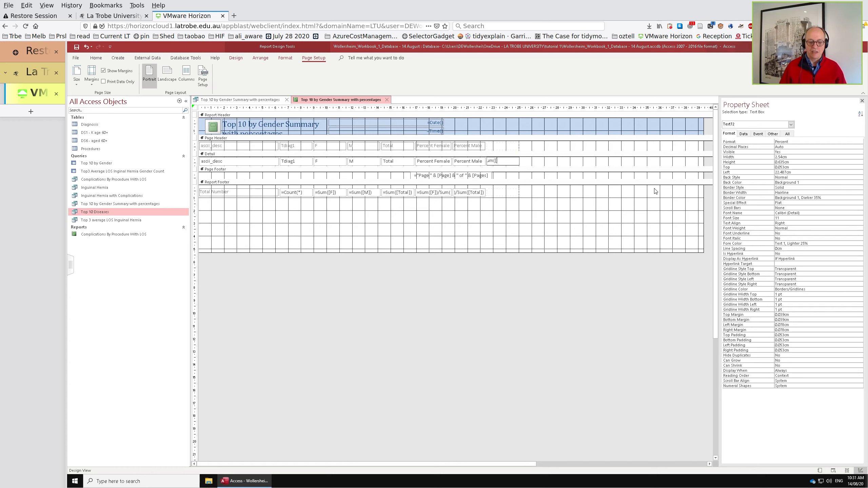
{"action": "type", "text": "M])/"}
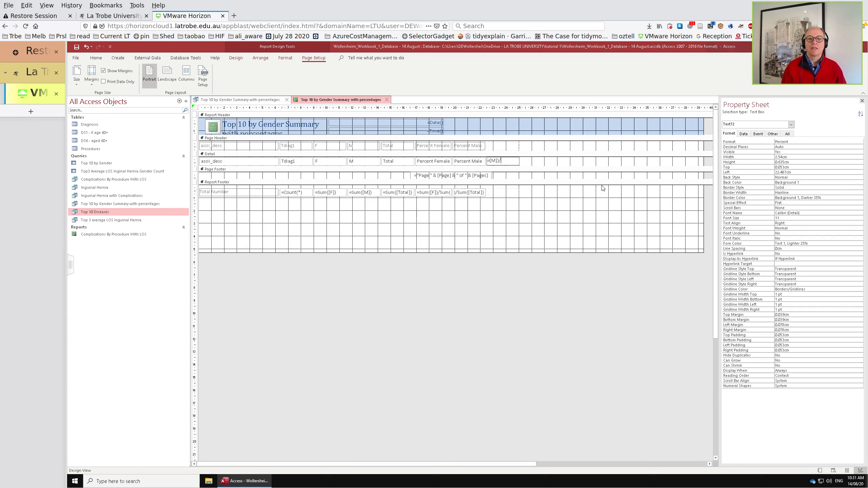
Clear the copied Detail control's expression and replace it with =[M]+[F].
{"action": "key", "text": "BackSpace"}
{"action": "key", "text": "BackSpace"}
{"action": "key", "text": "BackSpace"}
{"action": "key", "text": "BackSpace"}
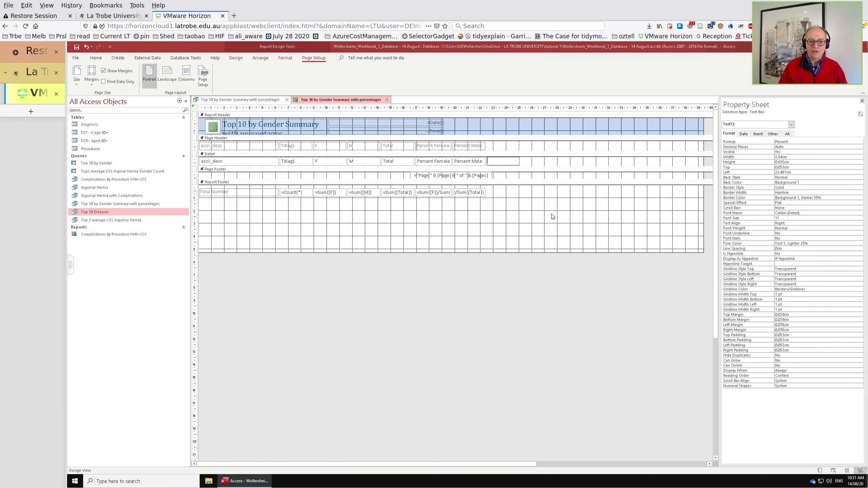
{"action": "key", "text": "Return"}
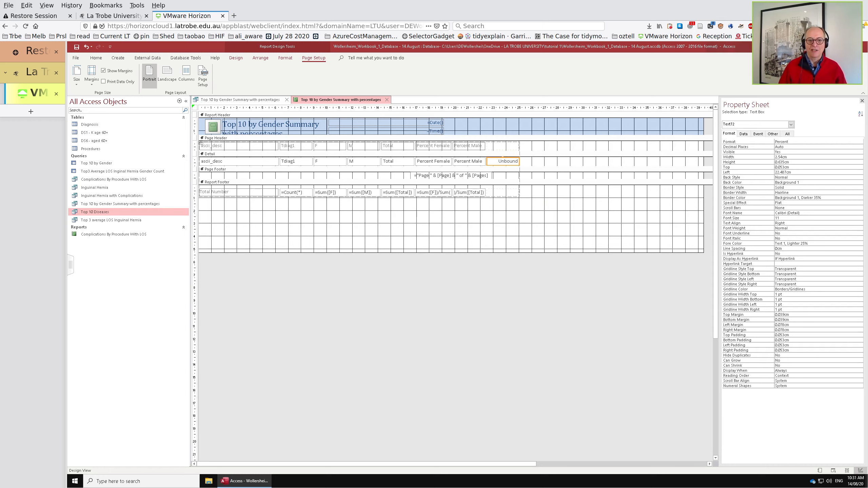
{"action": "key", "text": "Caps_Lock"}
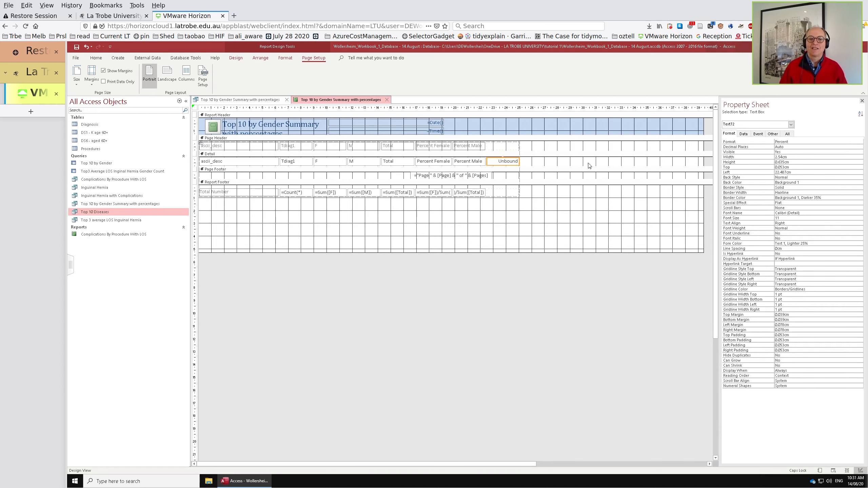
{"action": "left_click", "coordinate": [506, 163]}
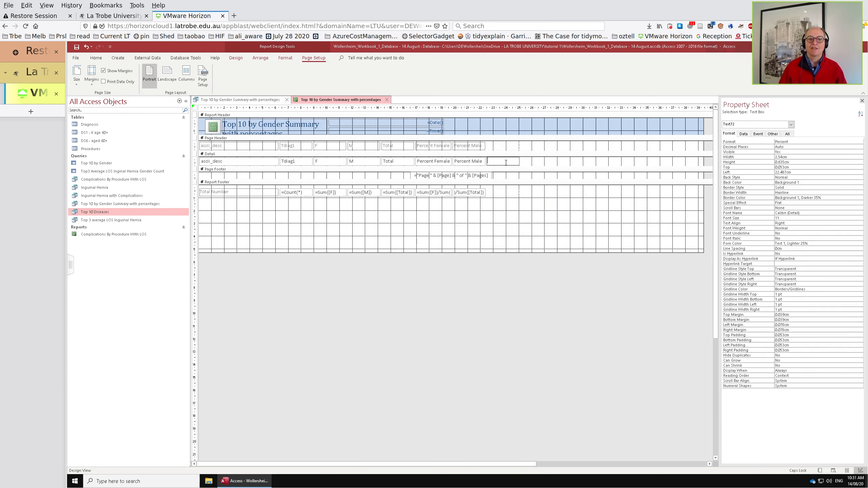
{"action": "type", "text": "="}
{"action": "key", "text": "Caps_Lock"}
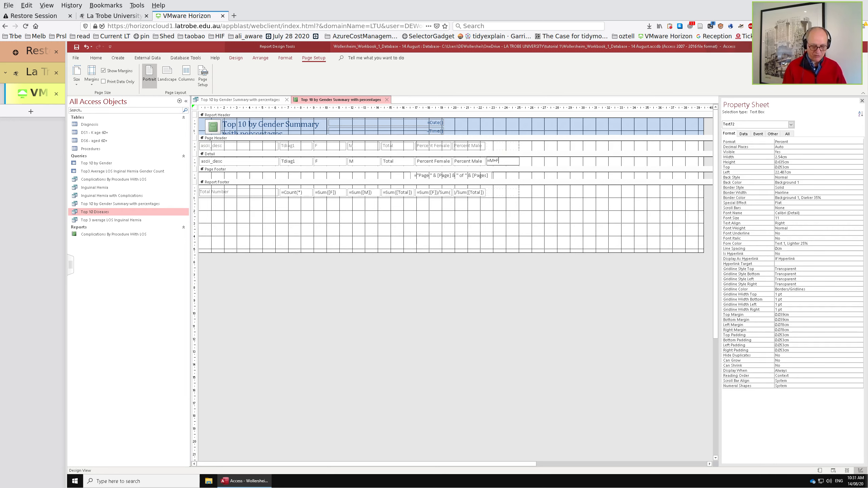
{"action": "key", "text": "Return"}
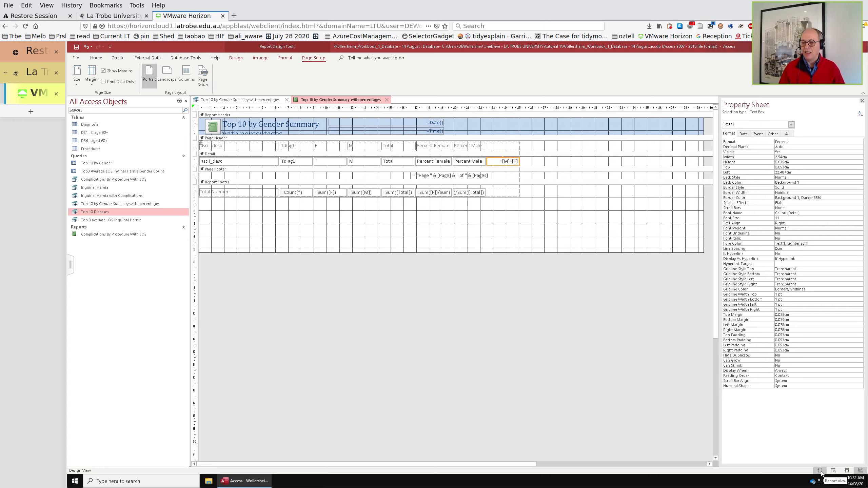
In Layout View, set the format of the added =[M]+[F] column to General Number, compare it with Total, and return to Design View.
{"action": "left_click", "coordinate": [847, 470]}
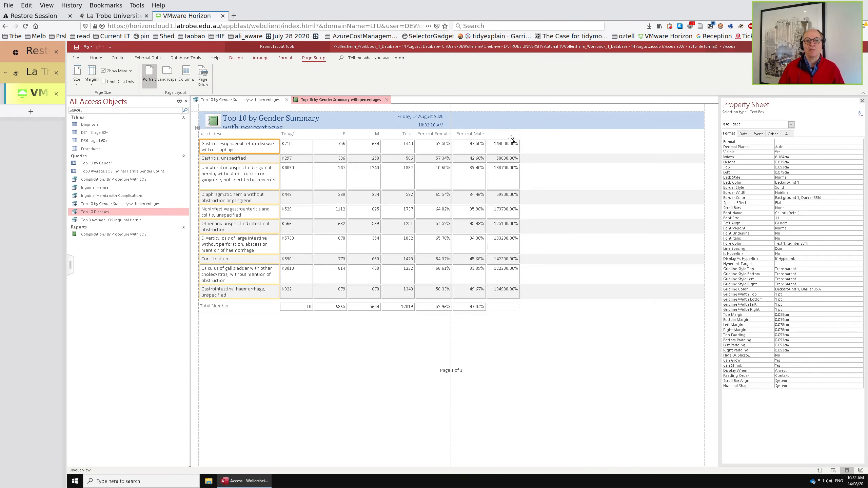
{"action": "left_click", "coordinate": [506, 150]}
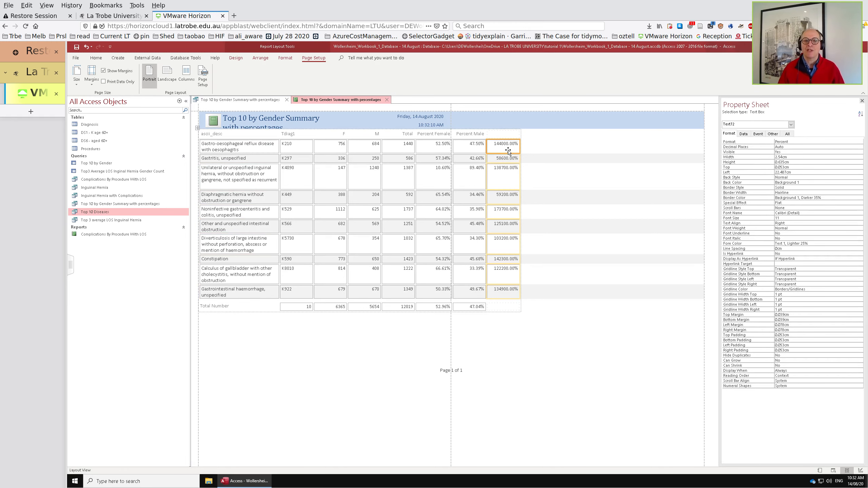
{"action": "left_click", "coordinate": [803, 141]}
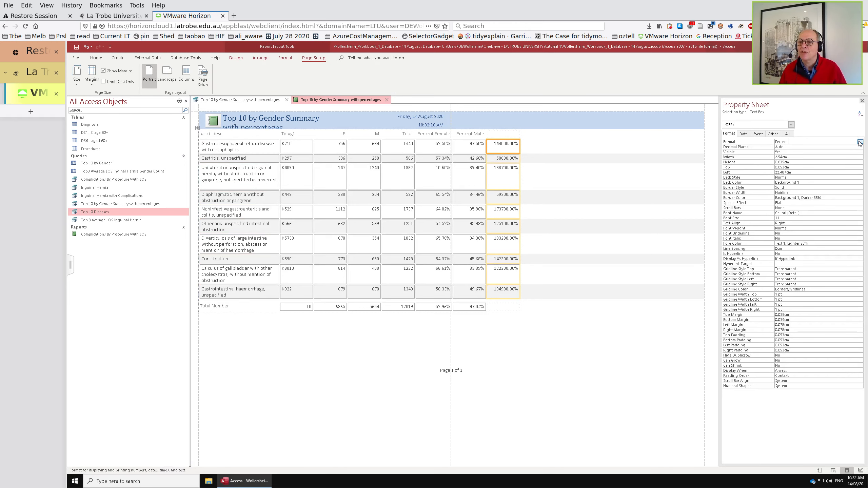
{"action": "left_click", "coordinate": [860, 141]}
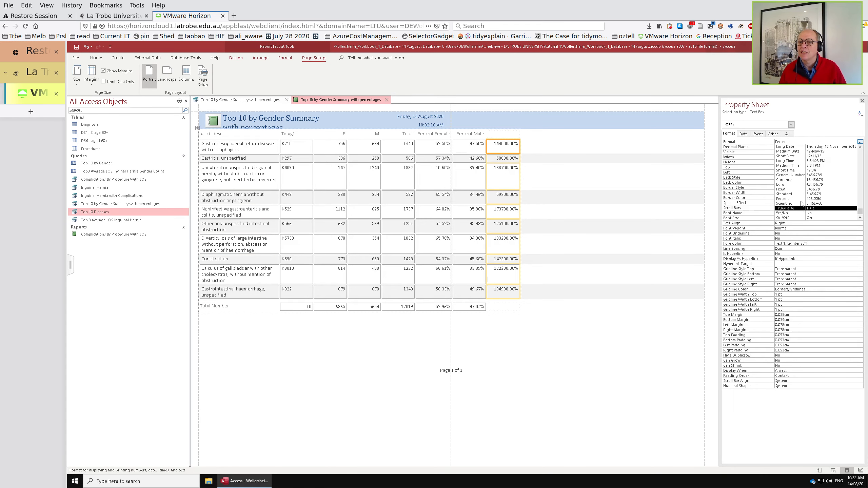
{"action": "left_click", "coordinate": [796, 174]}
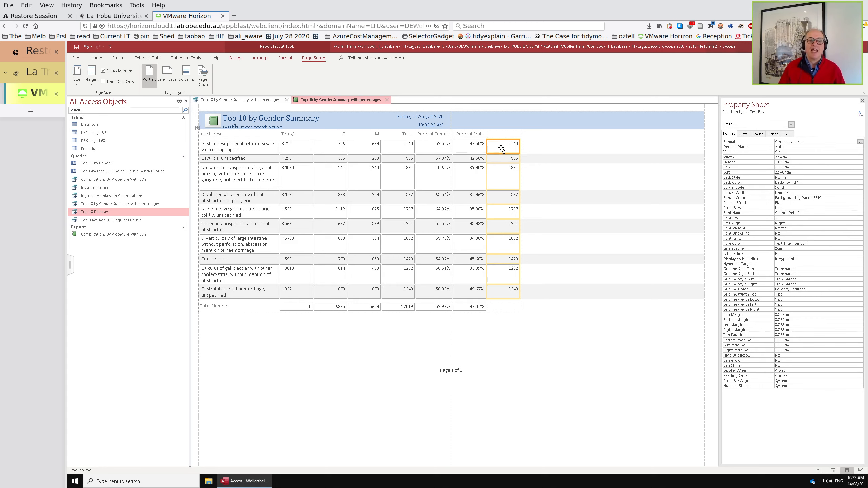
{"action": "left_click", "coordinate": [401, 149]}
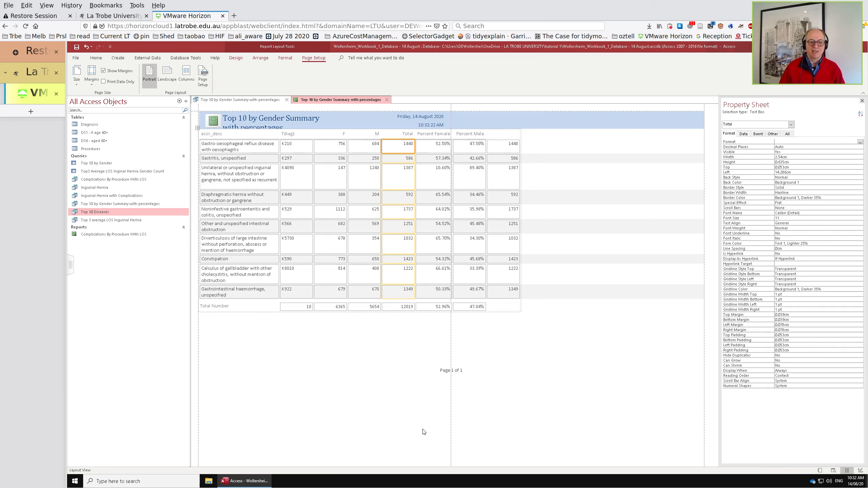
{"action": "left_click", "coordinate": [860, 471]}
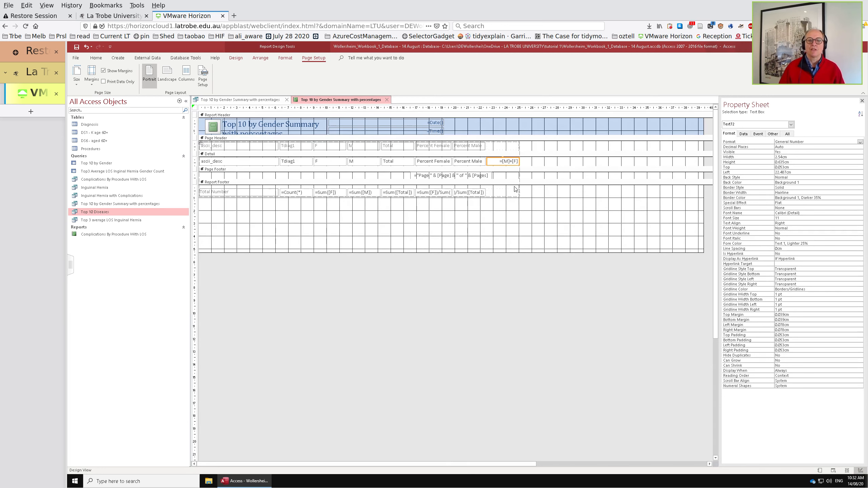
{"action": "left_click", "coordinate": [514, 158]}
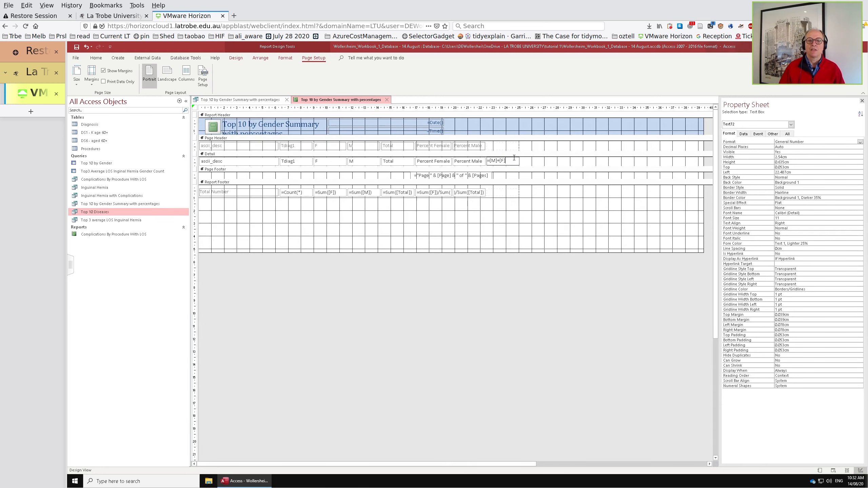
{"action": "key", "text": "Escape"}
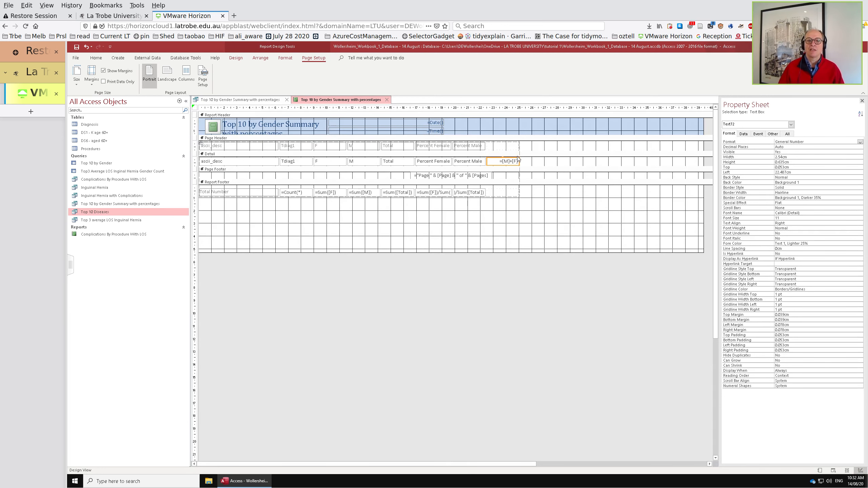
{"action": "left_click", "coordinate": [516, 159]}
{"action": "type", "text": "cv"}
{"action": "key", "text": "Caps_Lock"}
{"action": "key", "text": "Caps_Lock"}
{"action": "key", "text": "Caps_Lock"}
{"action": "key", "text": "Caps_Lock"}
{"action": "key", "text": "alt"}
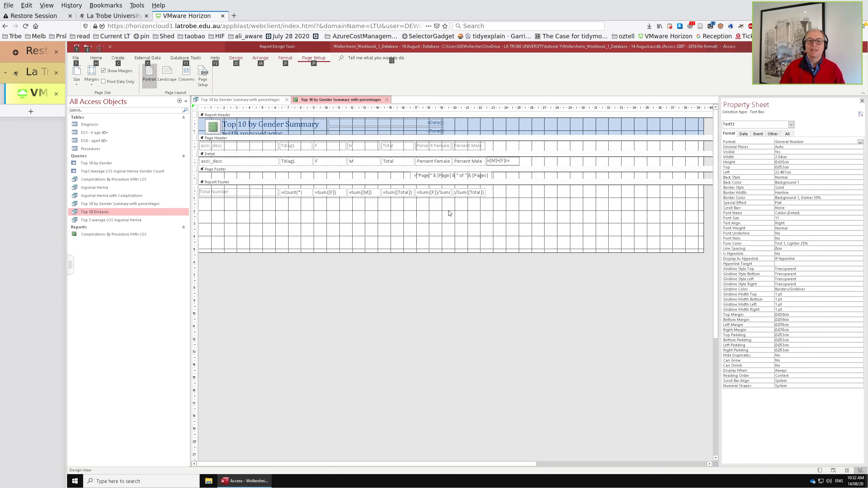
{"action": "left_click", "coordinate": [514, 161]}
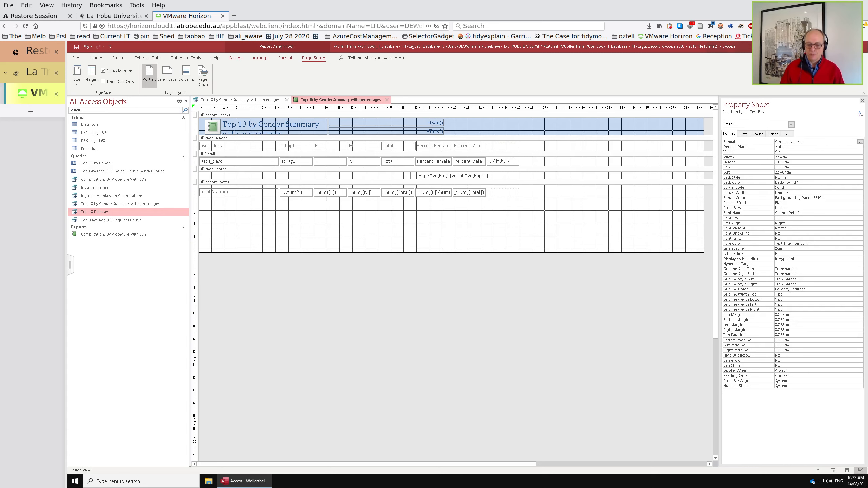
{"action": "key", "text": "BackSpace"}
{"action": "key", "text": "BackSpace"}
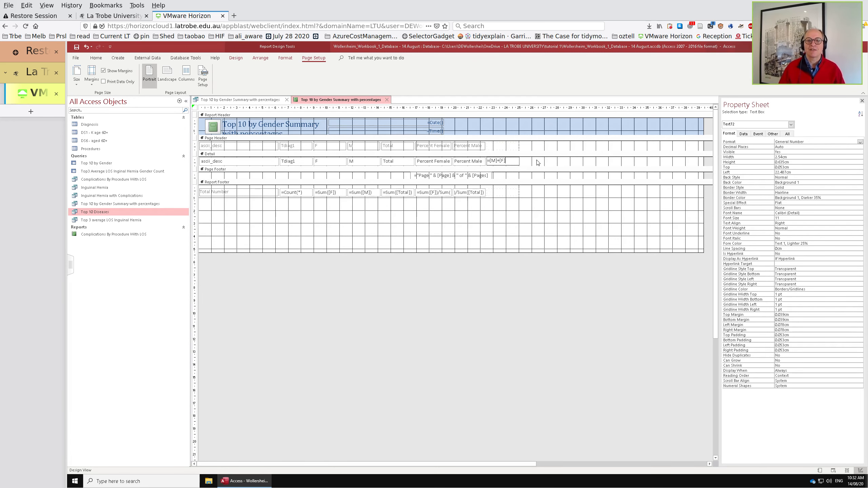
{"action": "left_click", "coordinate": [538, 163]}
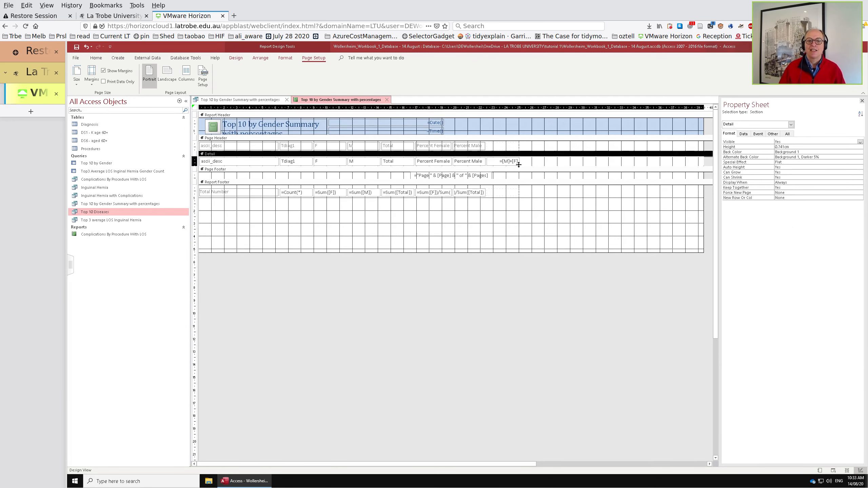
Copy the =[M]+[F] control and paste a duplicate of it into the Detail section.
{"action": "left_click", "coordinate": [518, 162]}
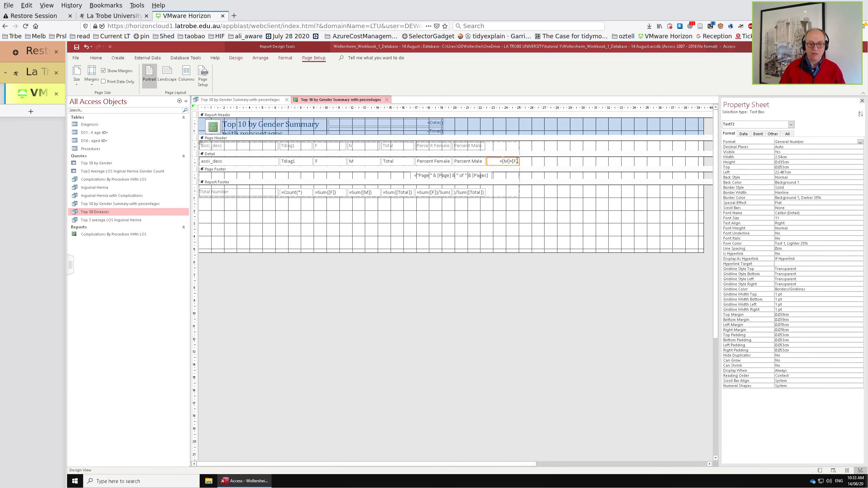
{"action": "right_click", "coordinate": [517, 160]}
{"action": "left_click", "coordinate": [537, 205]}
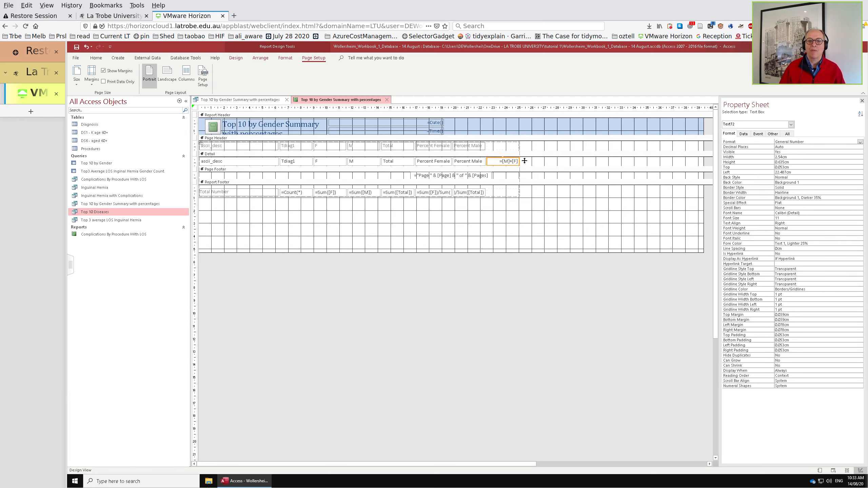
{"action": "right_click", "coordinate": [525, 163]}
{"action": "right_click", "coordinate": [502, 162]}
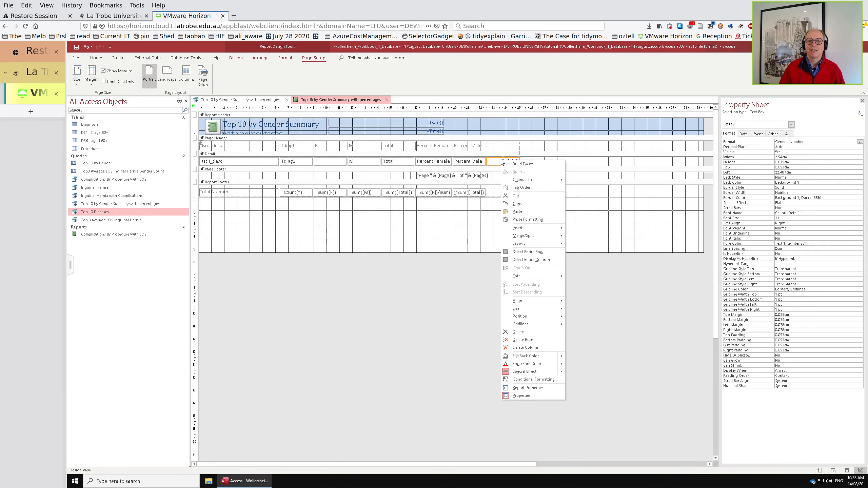
{"action": "left_click", "coordinate": [517, 211]}
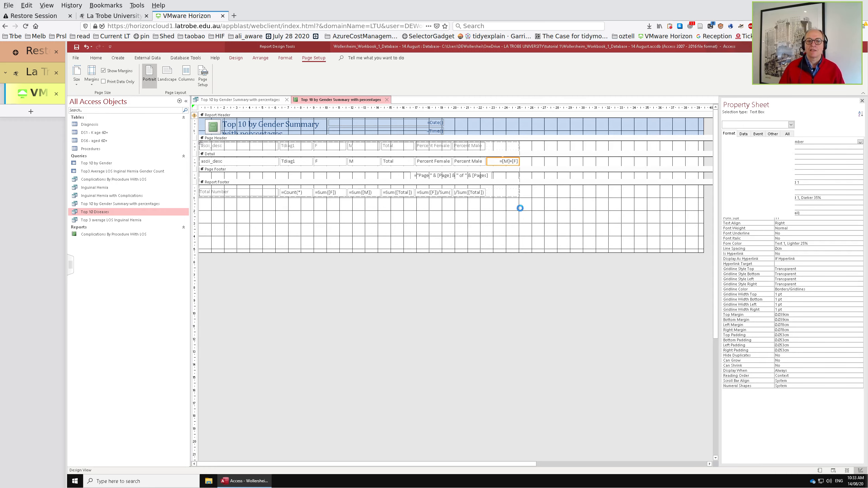
Move the duplicate onto the same row just after the original =[M]+[F] control, about 25.3 cm from the report's left edge.
{"action": "key", "text": "Right"}
{"action": "key", "text": "Right"}
{"action": "key", "text": "Right"}
{"action": "key", "text": "Right"}
{"action": "key", "text": "Right"}
{"action": "key", "text": "Right"}
{"action": "key", "text": "Right"}
{"action": "key", "text": "Right"}
{"action": "key", "text": "Right"}
{"action": "key", "text": "Right"}
{"action": "key", "text": "Right"}
{"action": "key", "text": "Right"}
{"action": "key", "text": "Right"}
{"action": "key", "text": "Right"}
{"action": "key", "text": "Right"}
{"action": "key", "text": "Right"}
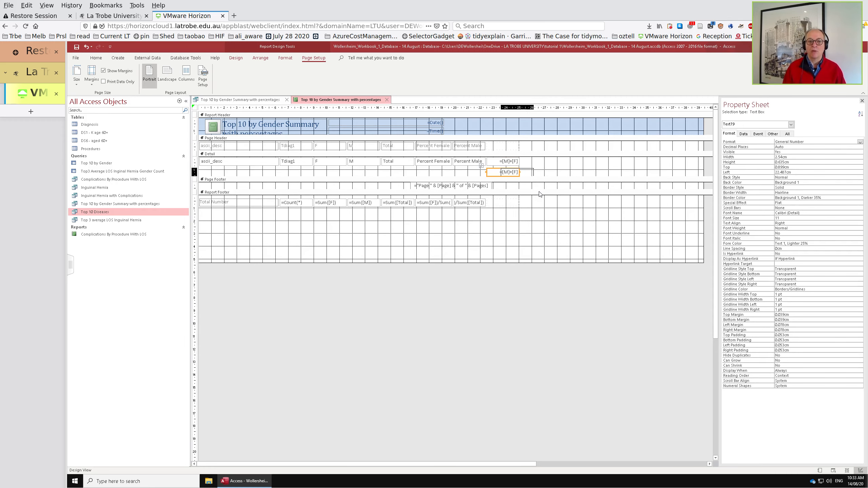
{"action": "key", "text": "Right"}
{"action": "key", "text": "Right"}
{"action": "key", "text": "Right"}
{"action": "key", "text": "Right"}
{"action": "key", "text": "Right"}
{"action": "key", "text": "Right"}
{"action": "key", "text": "Right"}
{"action": "key", "text": "Right"}
{"action": "key", "text": "Right"}
{"action": "key", "text": "Right"}
{"action": "key", "text": "Right"}
{"action": "key", "text": "Right"}
{"action": "key", "text": "Right"}
{"action": "key", "text": "Right"}
{"action": "key", "text": "Right"}
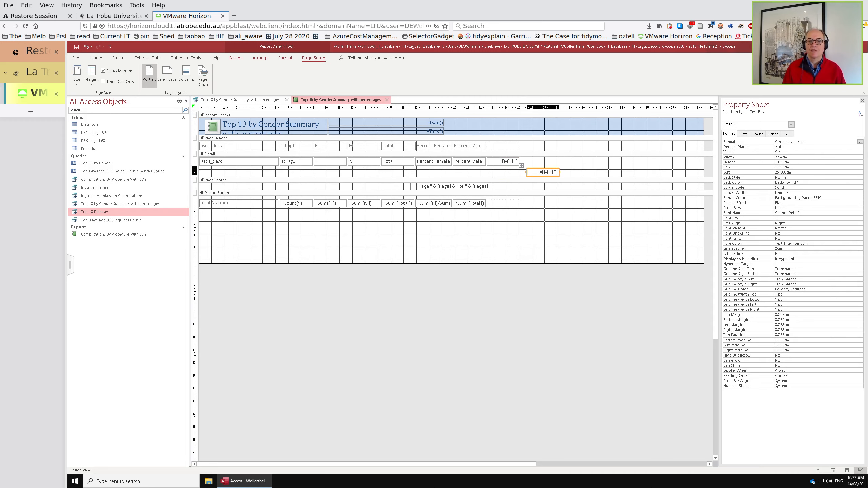
{"action": "key", "text": "Up"}
{"action": "key", "text": "Up"}
{"action": "key", "text": "Up"}
{"action": "key", "text": "Up"}
{"action": "key", "text": "Up"}
{"action": "key", "text": "Up"}
{"action": "key", "text": "Up"}
{"action": "key", "text": "Up"}
{"action": "key", "text": "Left"}
{"action": "key", "text": "Left"}
{"action": "key", "text": "Left"}
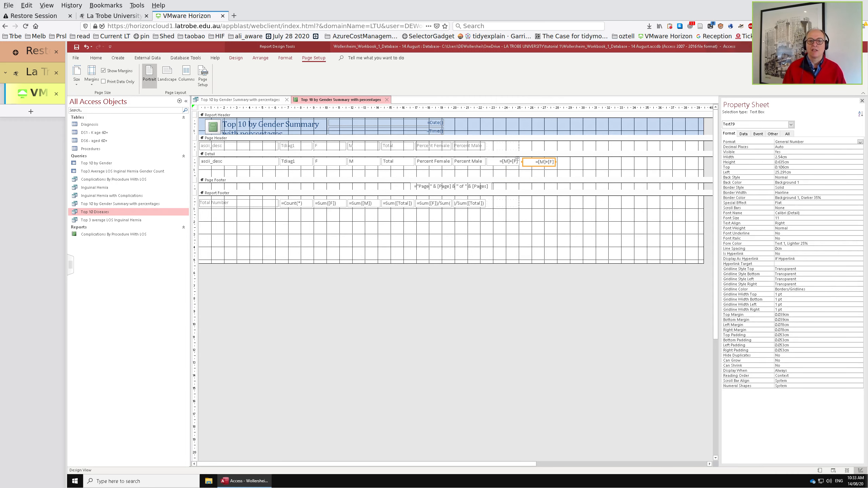
Set the duplicate control's expression to =[M]/([M]+[F]) and shrink the Detail section's height to fit its single row of controls.
{"action": "left_click", "coordinate": [544, 162]}
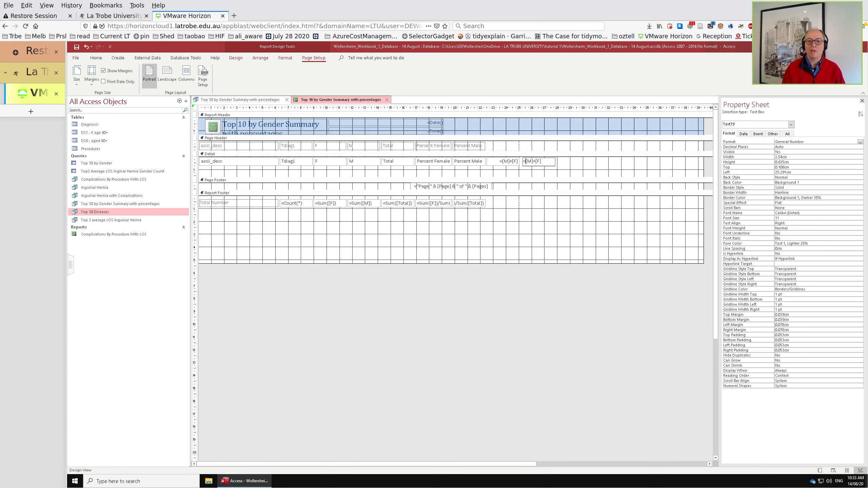
{"action": "type", "text": "M/"}
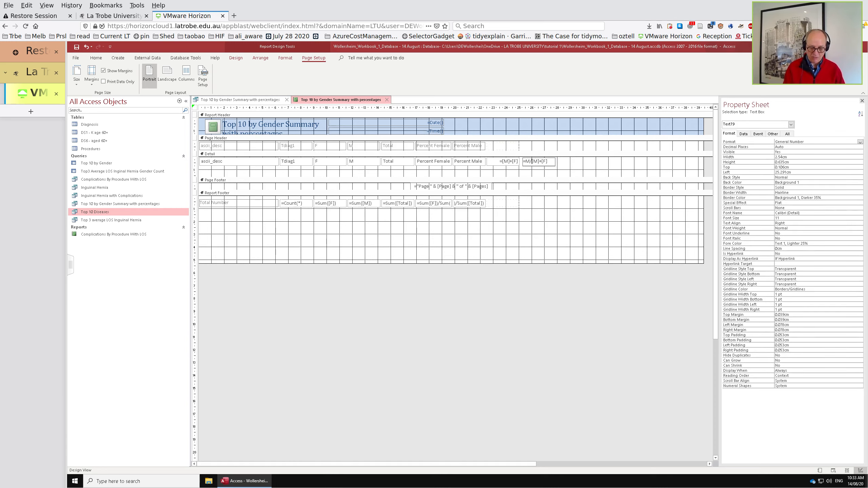
{"action": "type", "text": "("}
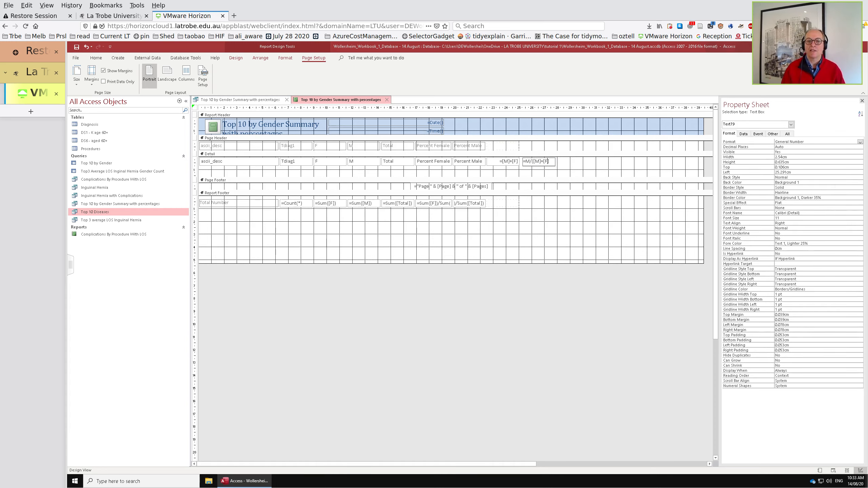
{"action": "type", "text": ")"}
{"action": "key", "text": "Return"}
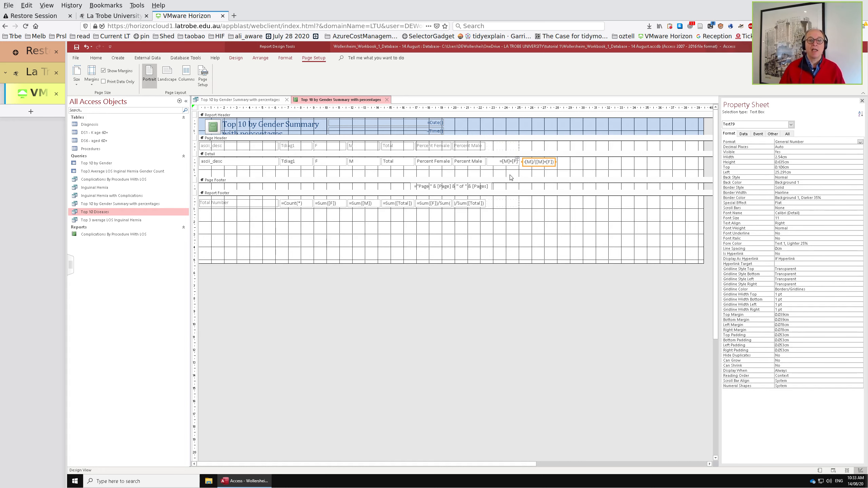
{"action": "left_click_drag", "start_coordinate": [508, 177], "coordinate": [508, 166]}
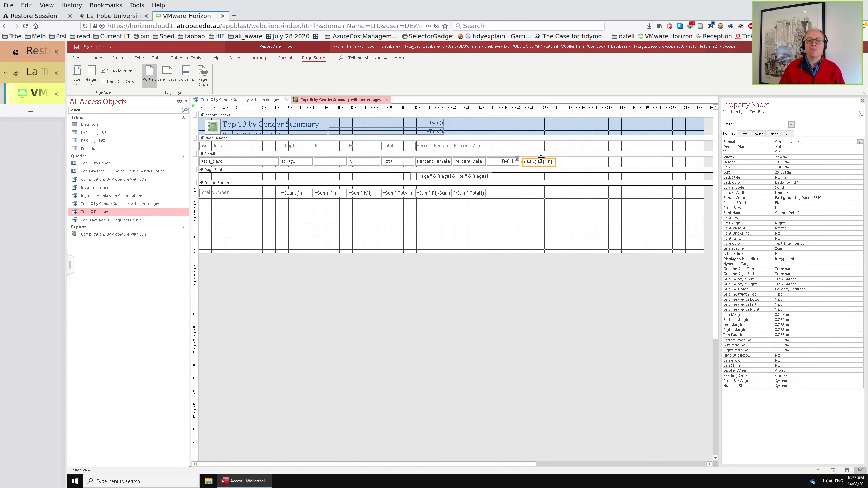
In Layout View, set the format of the =[M]/([M]+[F]) column to Percent.
{"action": "left_click", "coordinate": [845, 470]}
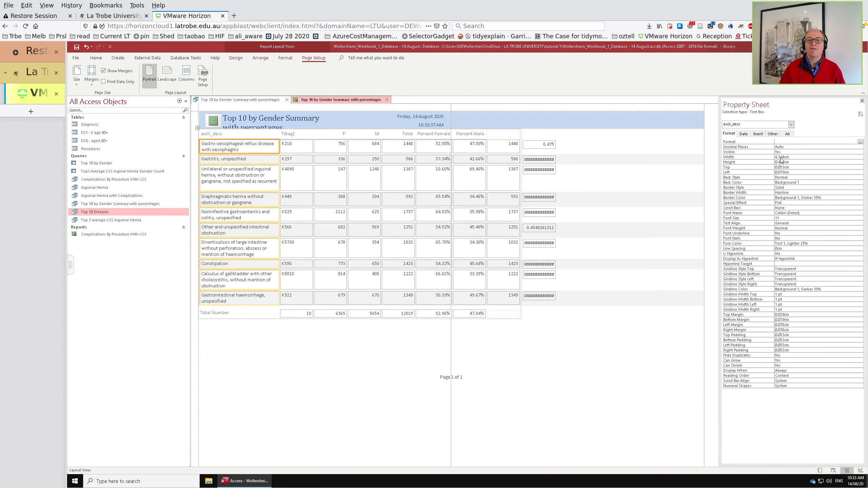
{"action": "left_click", "coordinate": [549, 144]}
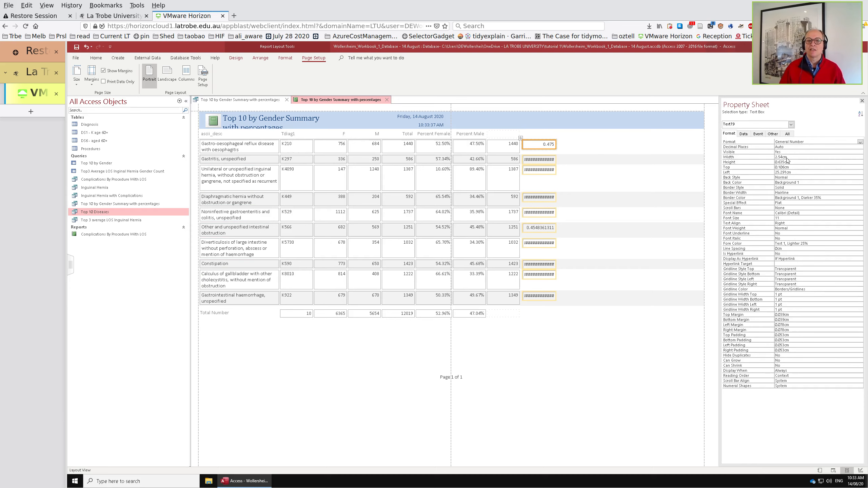
{"action": "left_click", "coordinate": [833, 140]}
{"action": "left_click", "coordinate": [861, 143]}
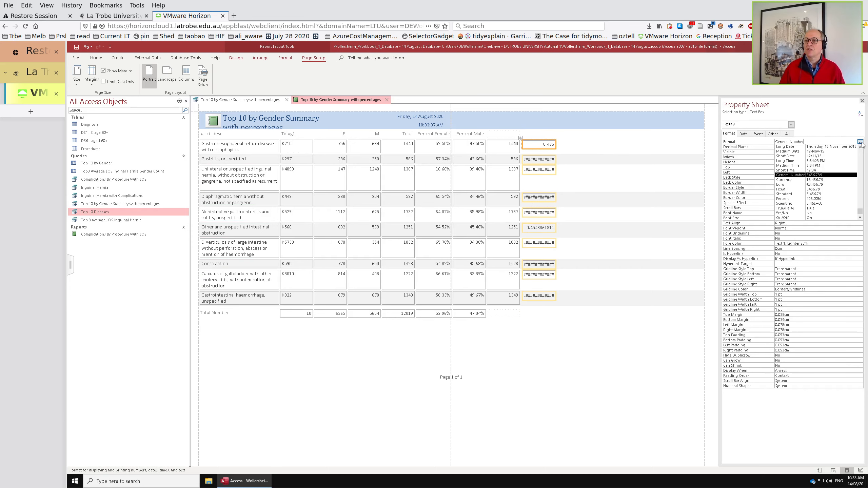
{"action": "left_click", "coordinate": [809, 199]}
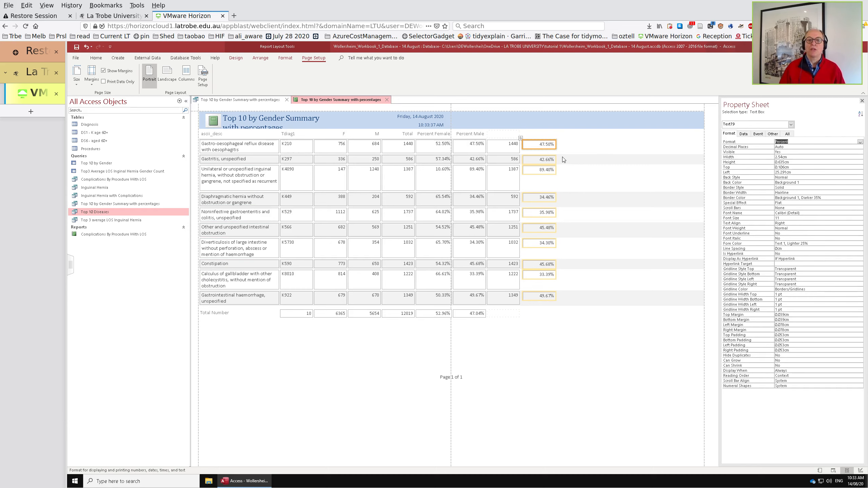